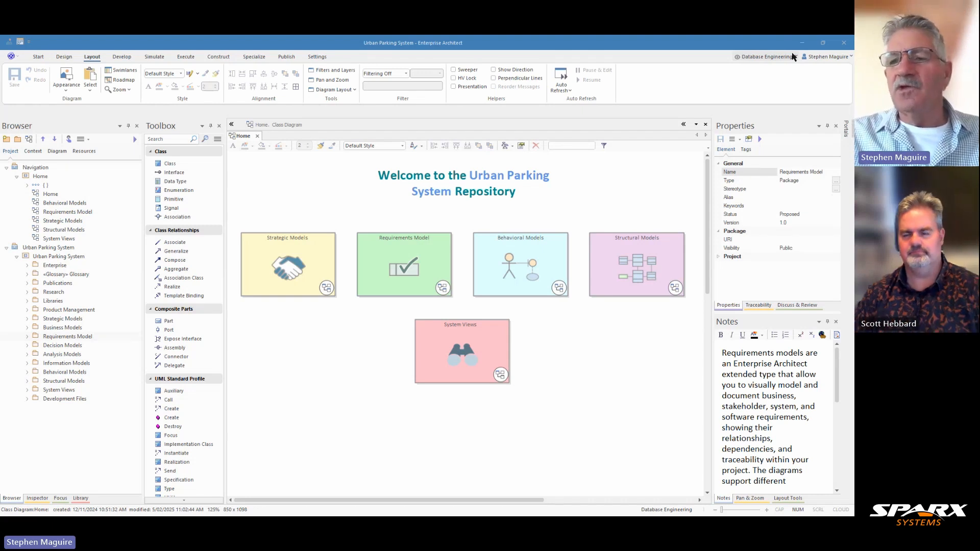
Switch the working perspective to ArchiMate under Enterprise Architecture.
click(794, 57)
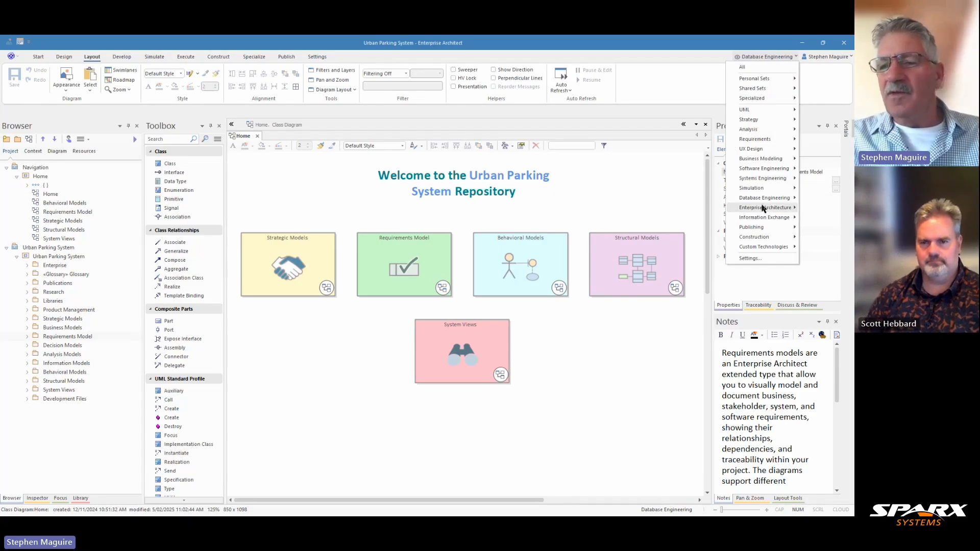
mouse_move(763, 209)
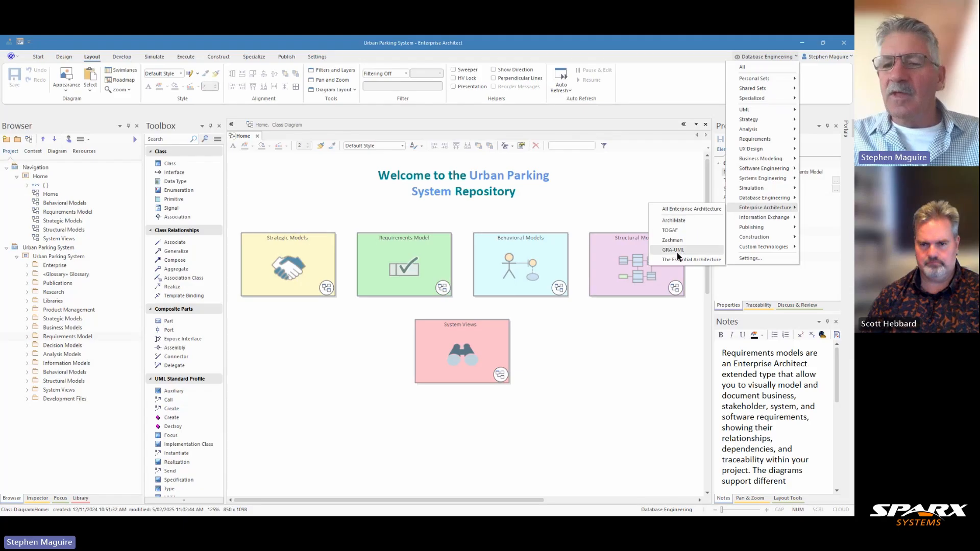
click(673, 221)
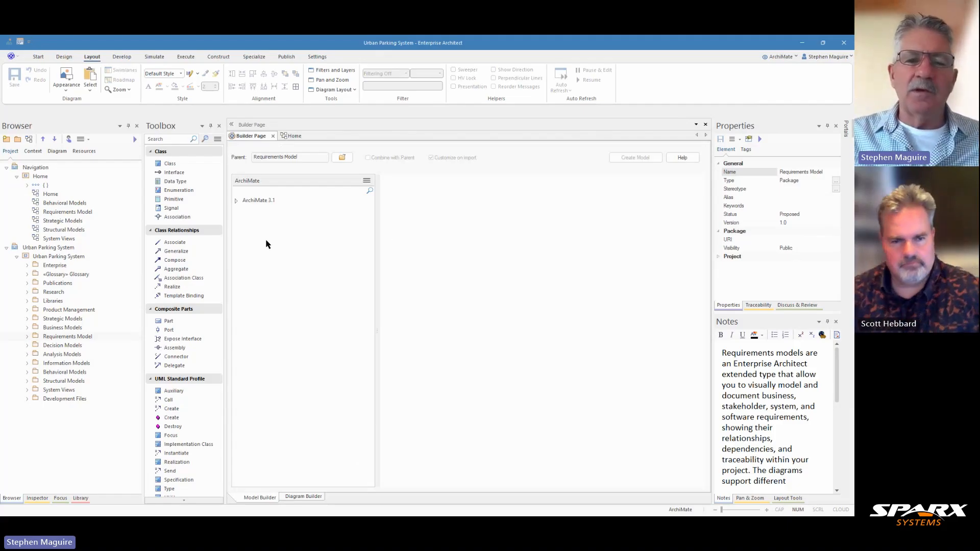
Expand the ArchiMate 3.1 viewpoint groups and preview the Implementation and Migration Viewpoint pattern.
click(237, 201)
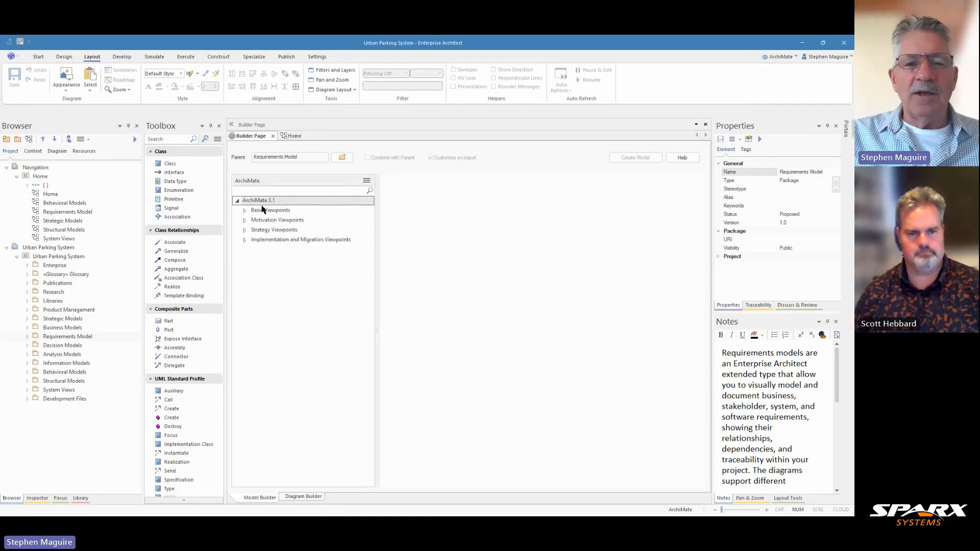
click(245, 211)
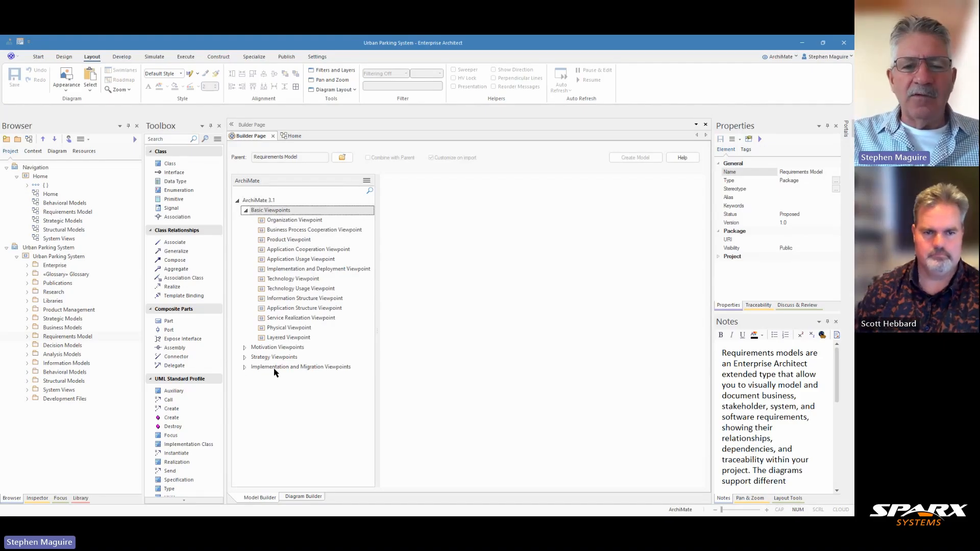
click(243, 368)
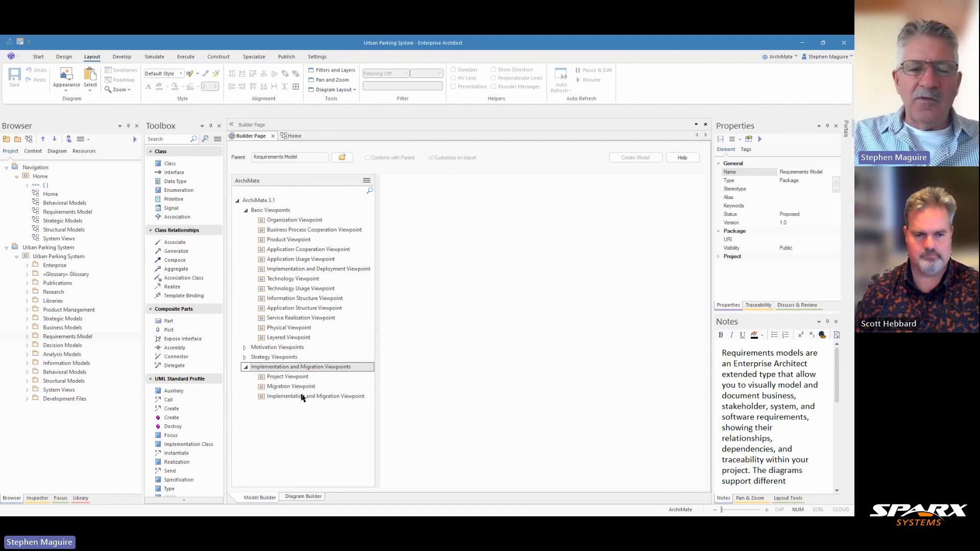
click(331, 273)
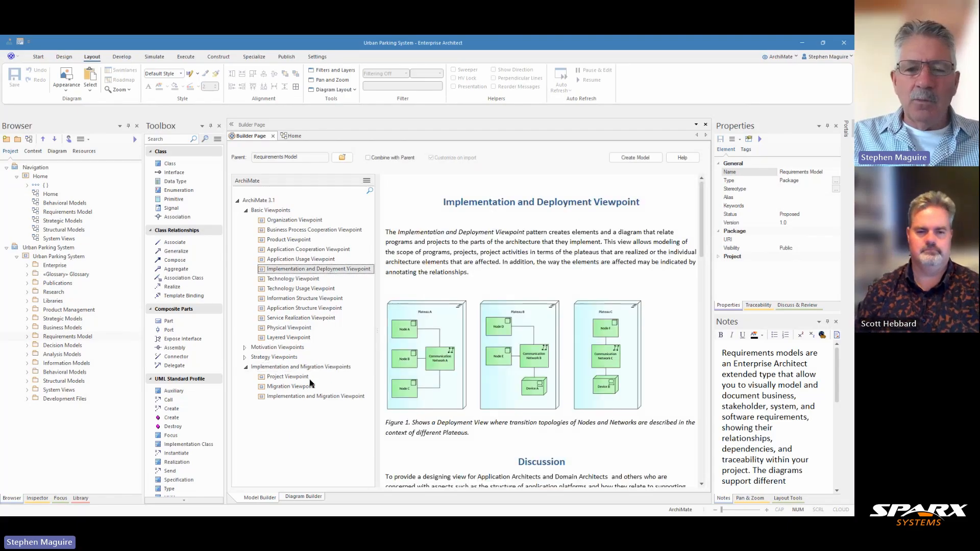
click(310, 398)
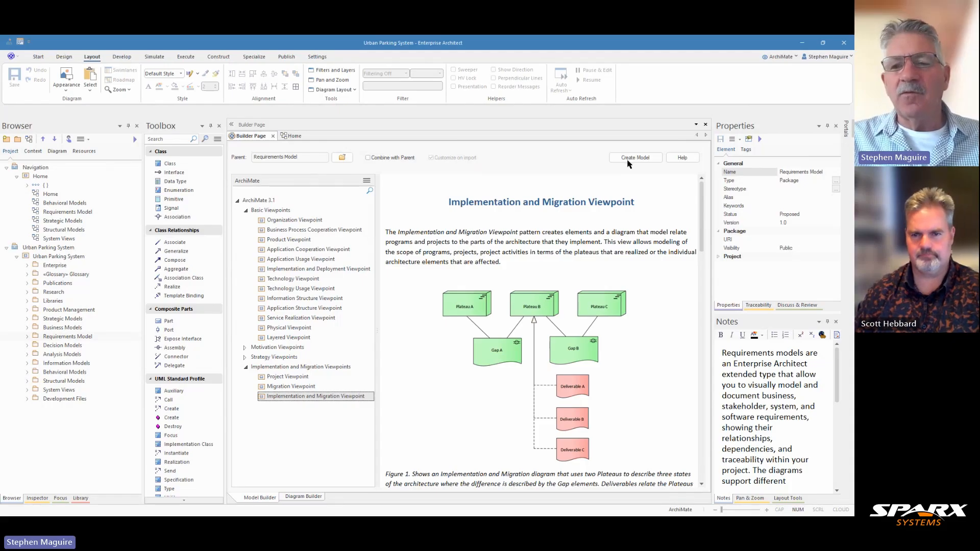
Scroll through the Implementation and Migration Viewpoint pattern description and back to its top.
drag(702, 209, 705, 276)
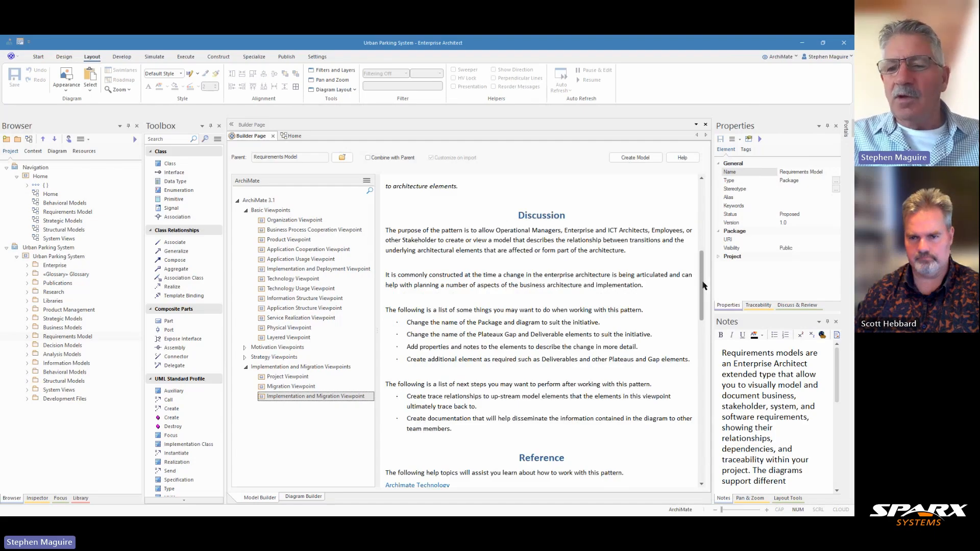
scroll(644, 307, down, 5)
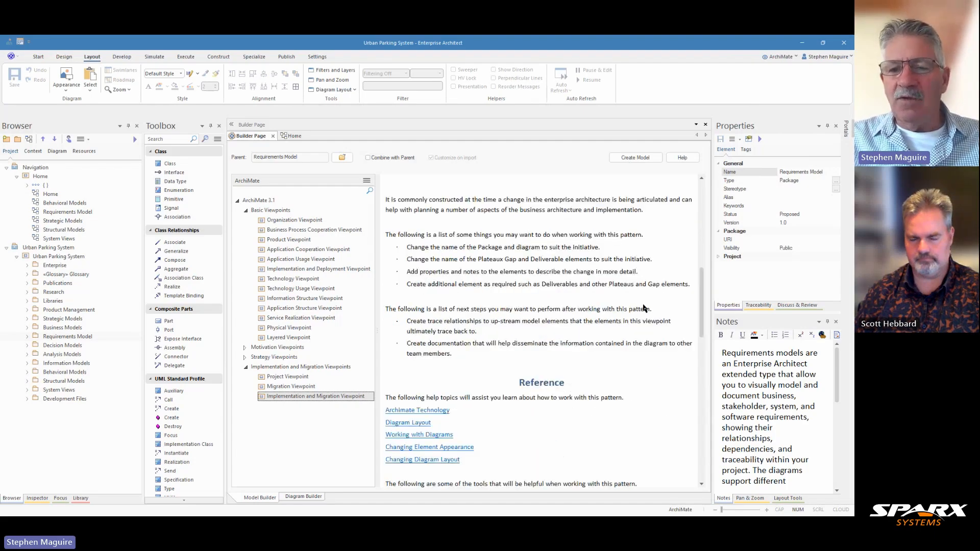
scroll(644, 308, down, 5)
drag(702, 327, 694, 194)
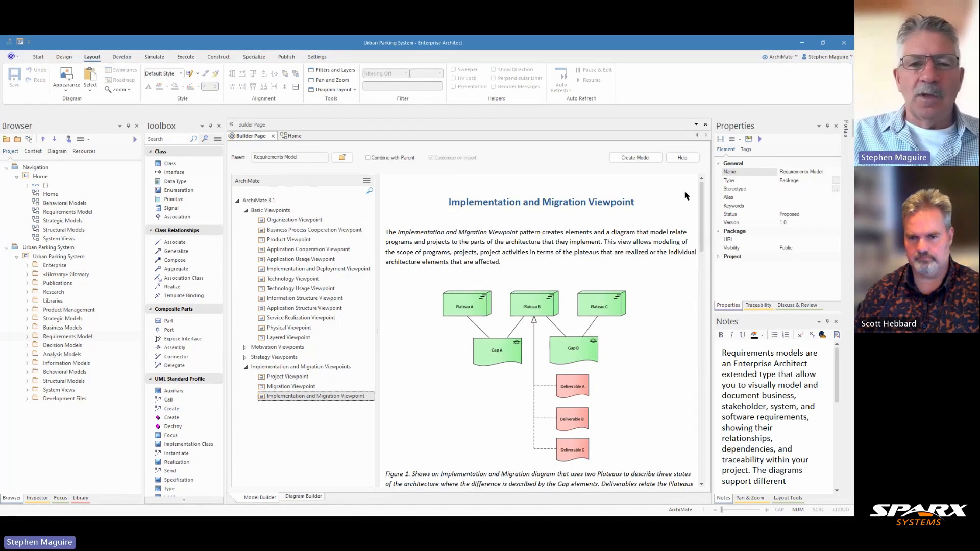
Return to the Home diagram and expand the Enterprise Architecture packages of Urban Parking System in the browser.
click(274, 136)
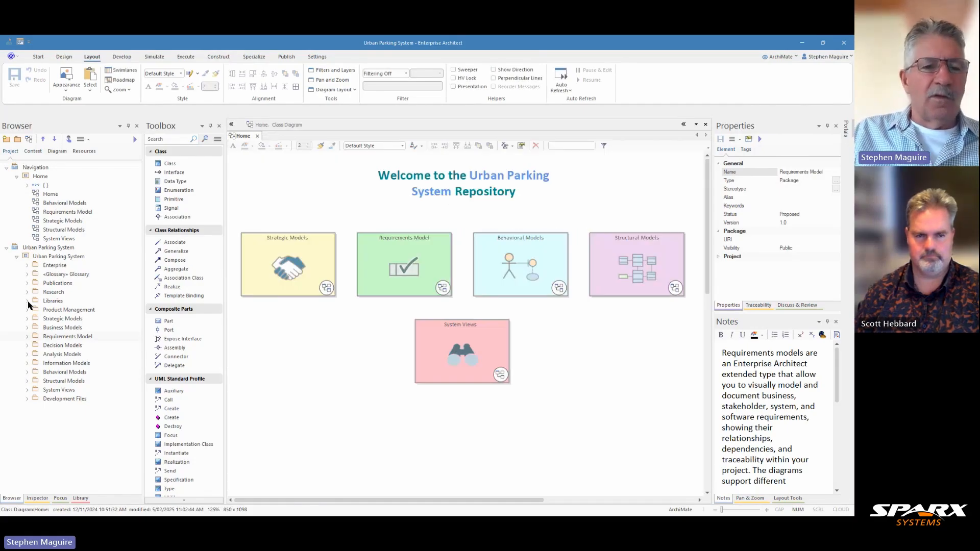
click(58, 256)
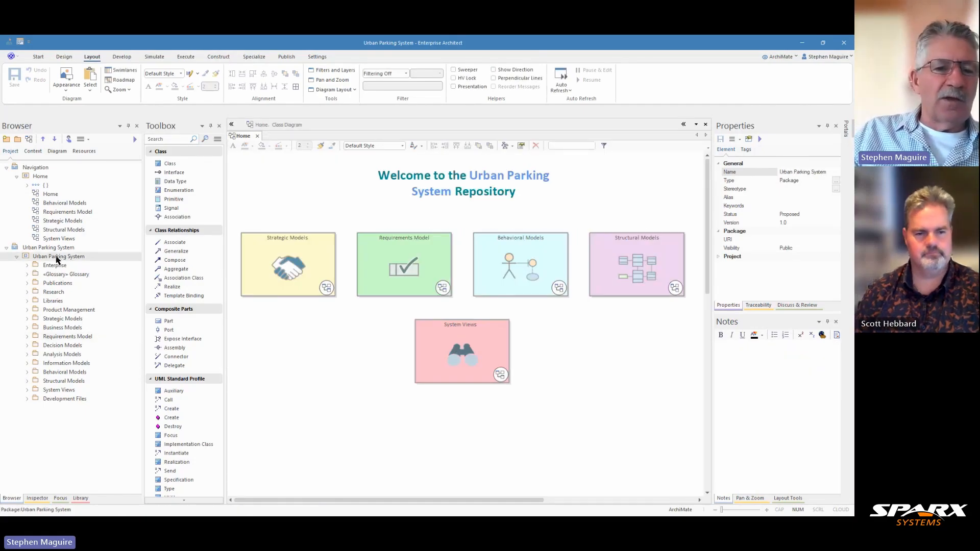
click(27, 265)
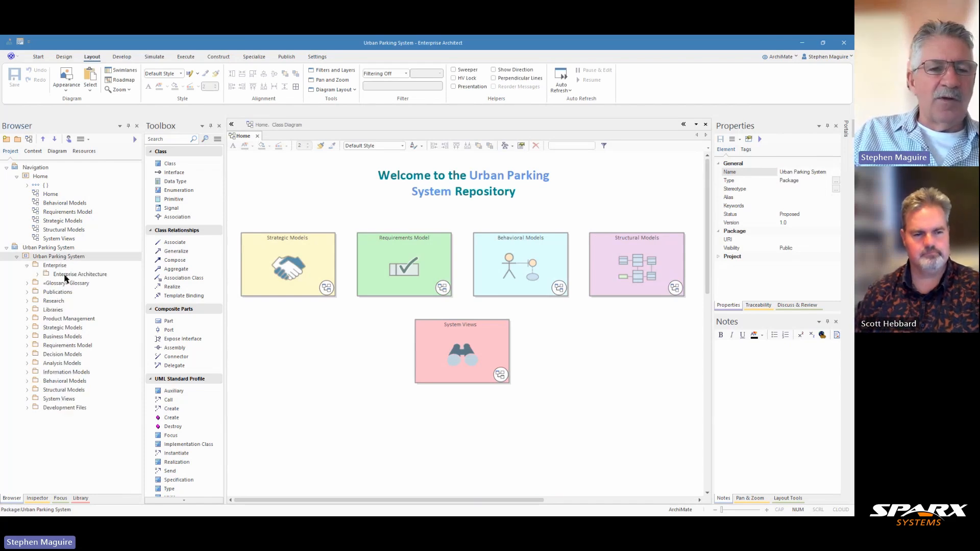
click(37, 275)
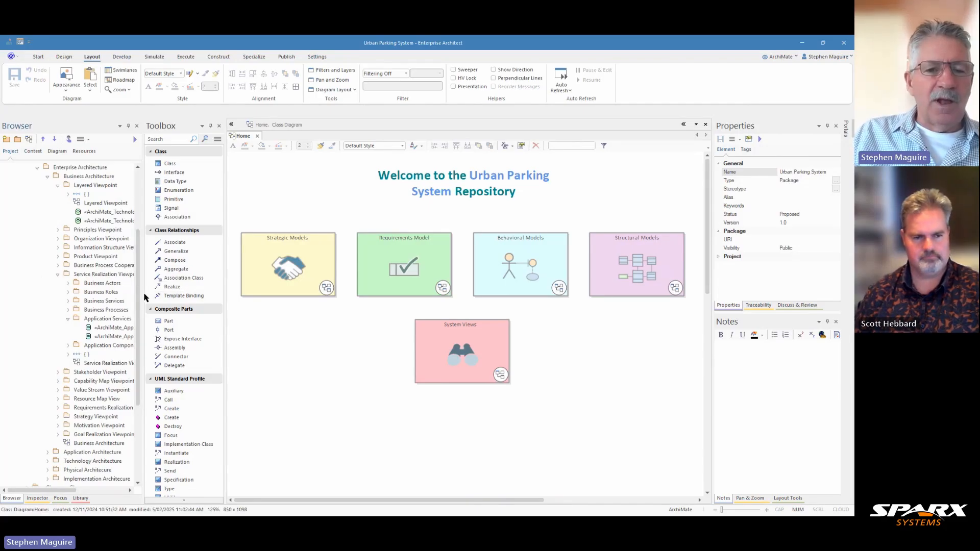
drag(147, 297, 199, 297)
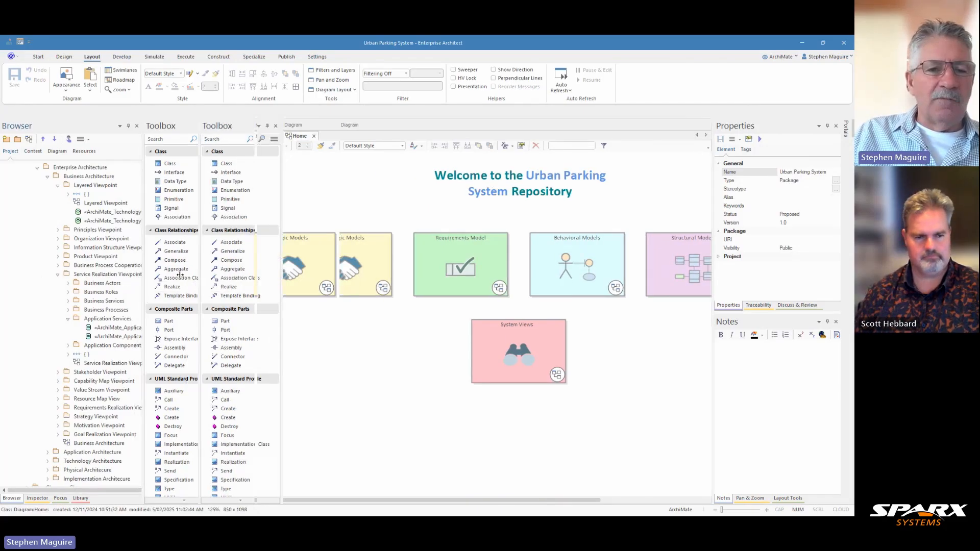
click(58, 275)
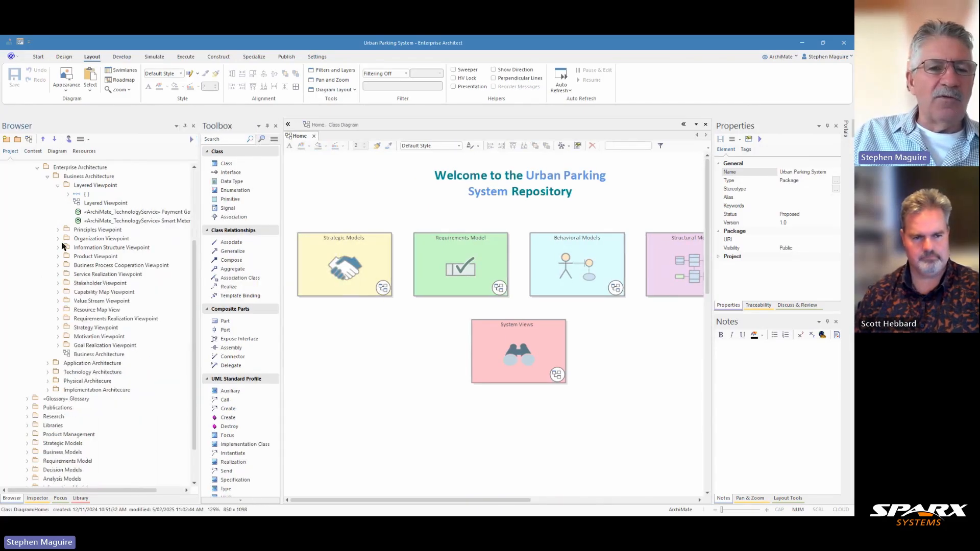
click(57, 186)
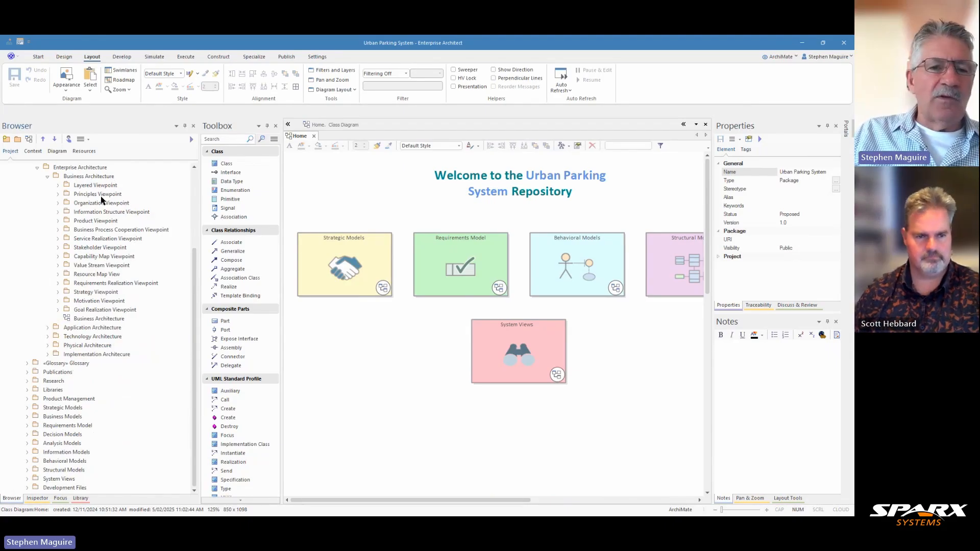
Move the Organization Viewpoint package to the top of Business Architecture.
click(93, 204)
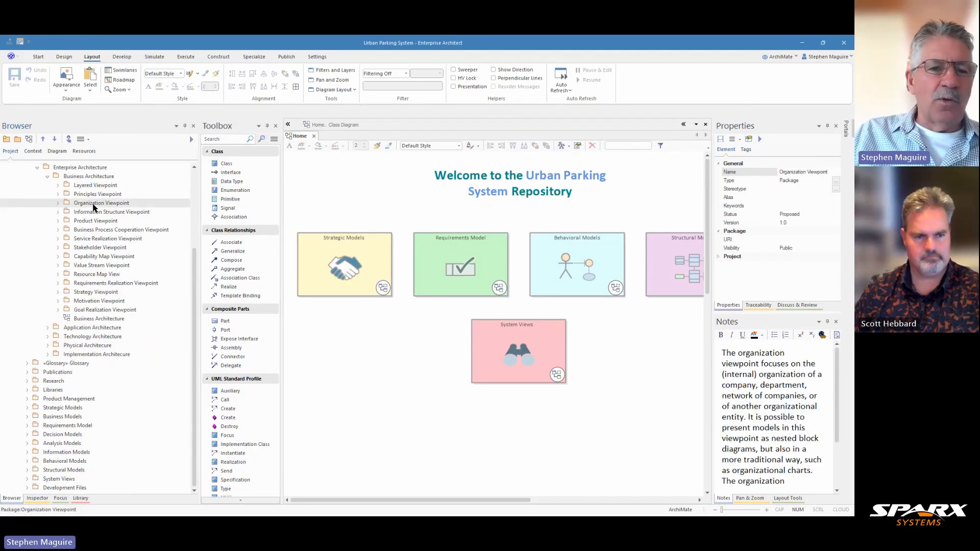
click(43, 140)
click(44, 141)
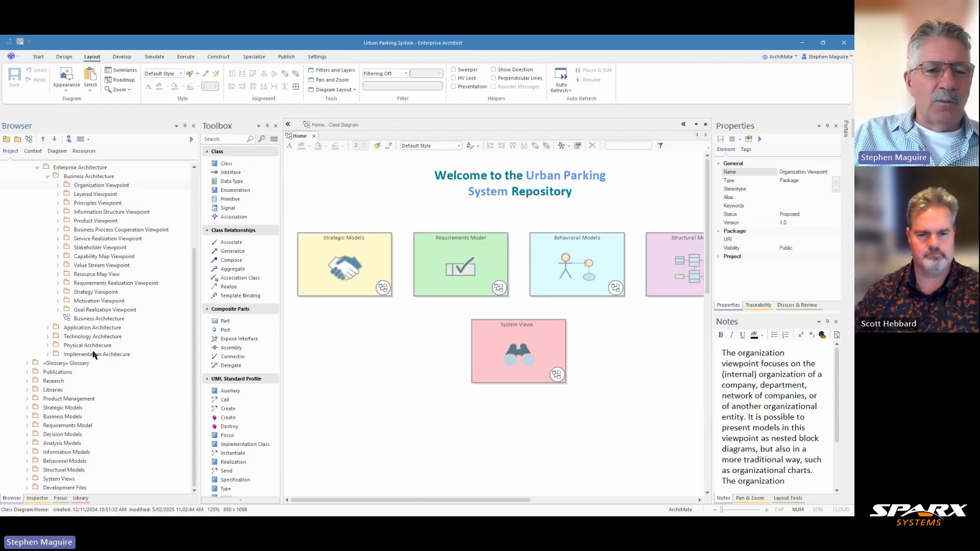
Create a package named Implementation and Migration Viewpoint inside Implementation Architecture.
click(48, 354)
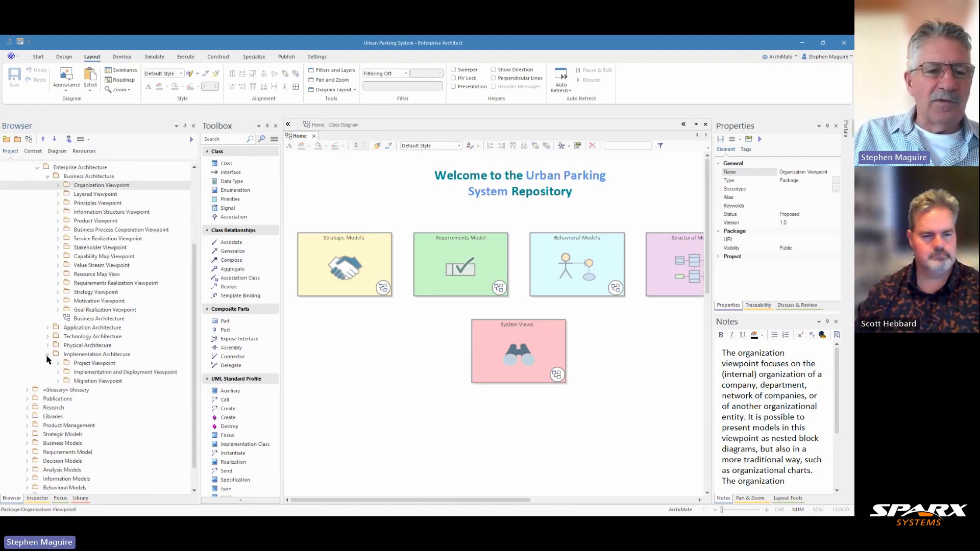
click(95, 355)
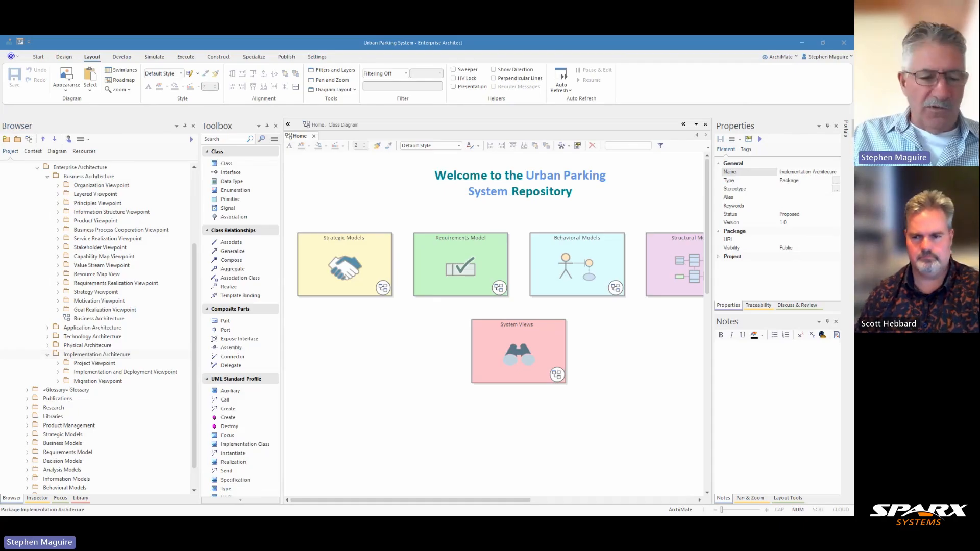
click(106, 357)
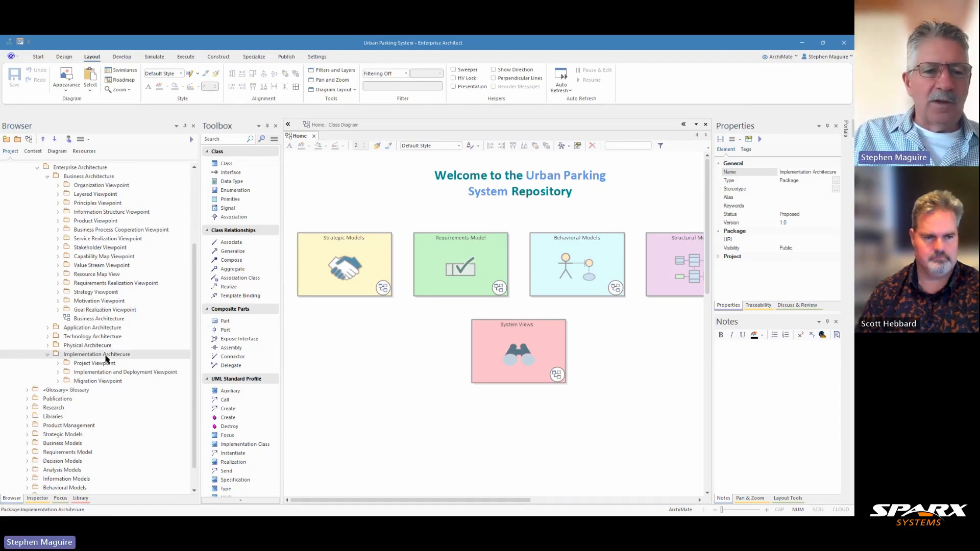
click(18, 138)
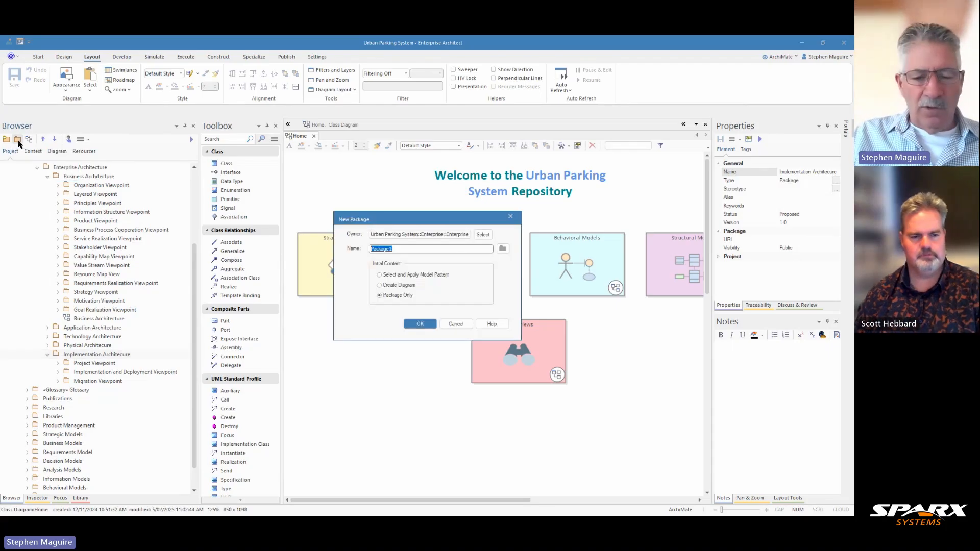
text(Implementation and Migration Viewpoint)
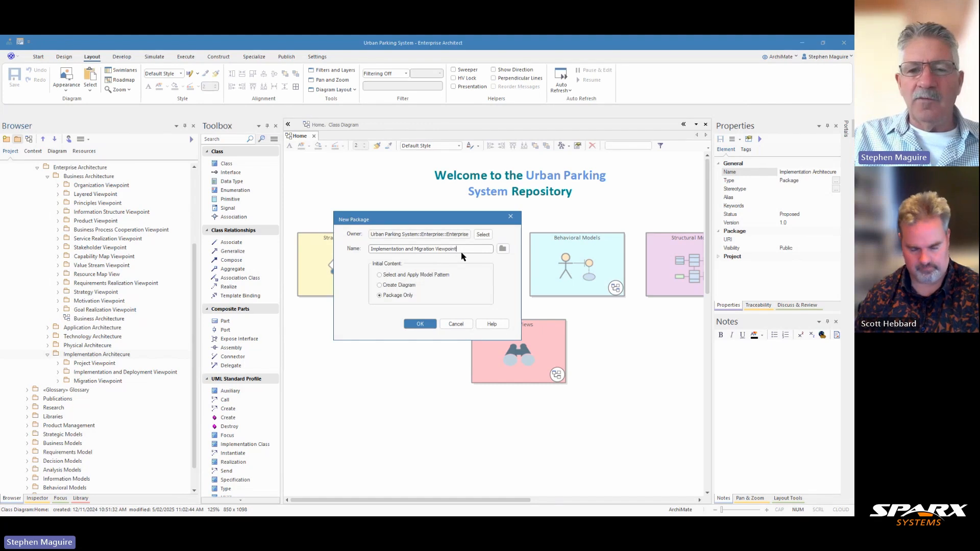
click(422, 325)
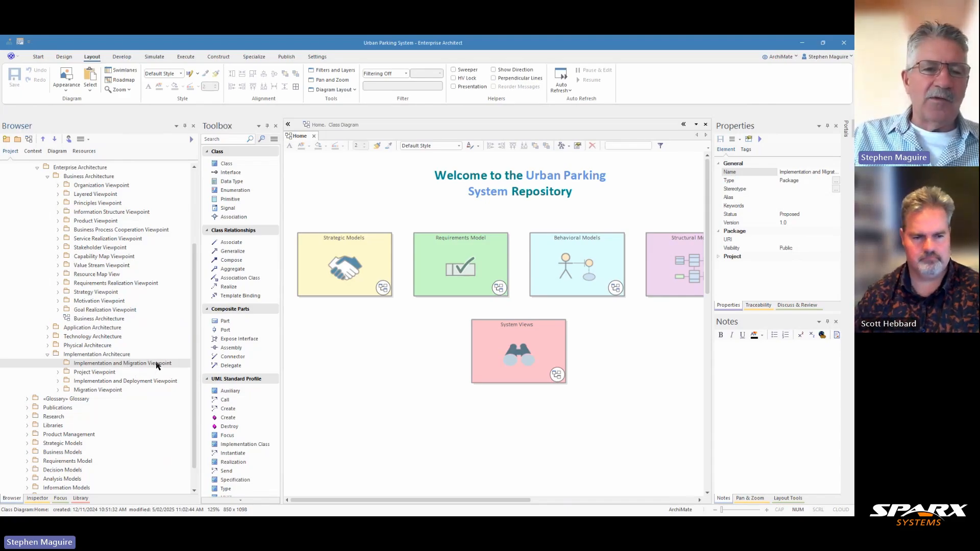
Create an ArchiMate 3 Implementation and Migration diagram in the new Implementation and Migration Viewpoint package.
click(29, 141)
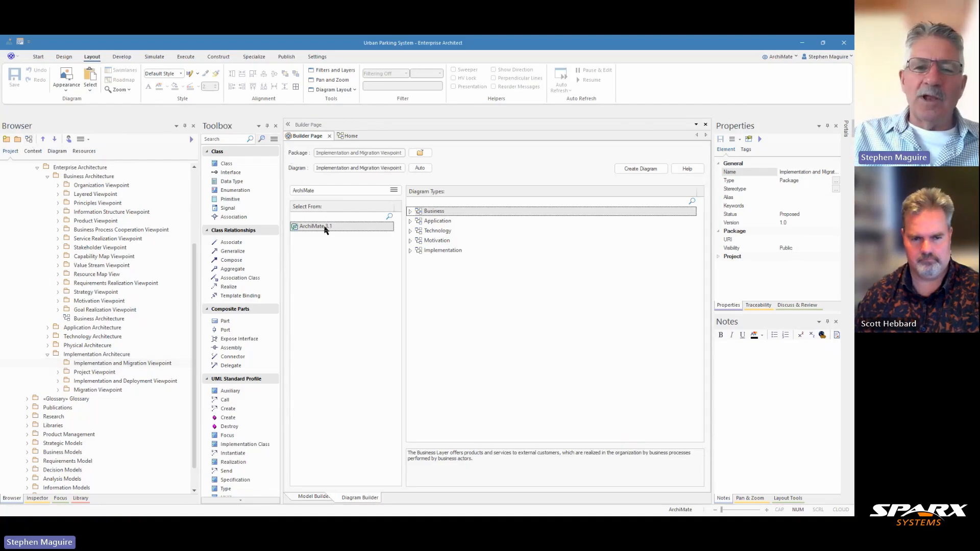
click(411, 212)
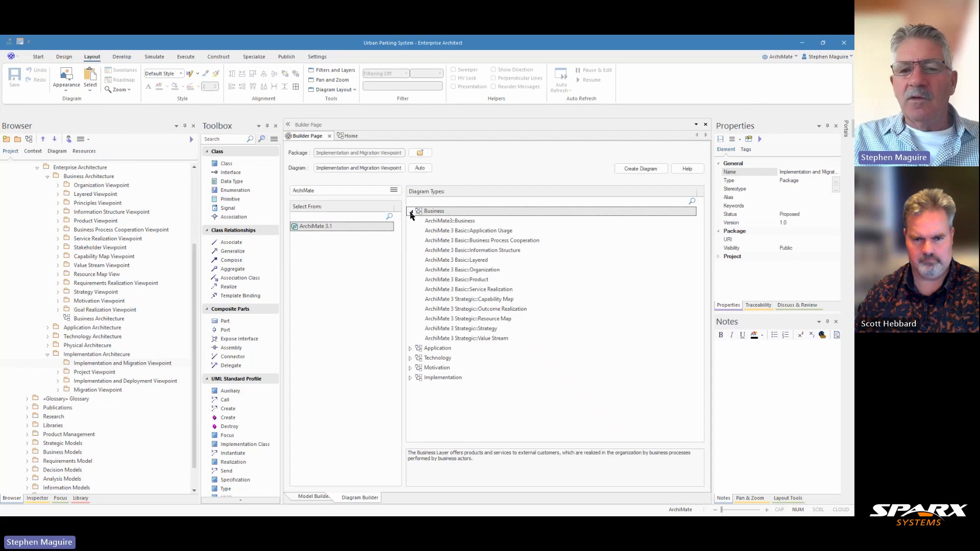
click(410, 212)
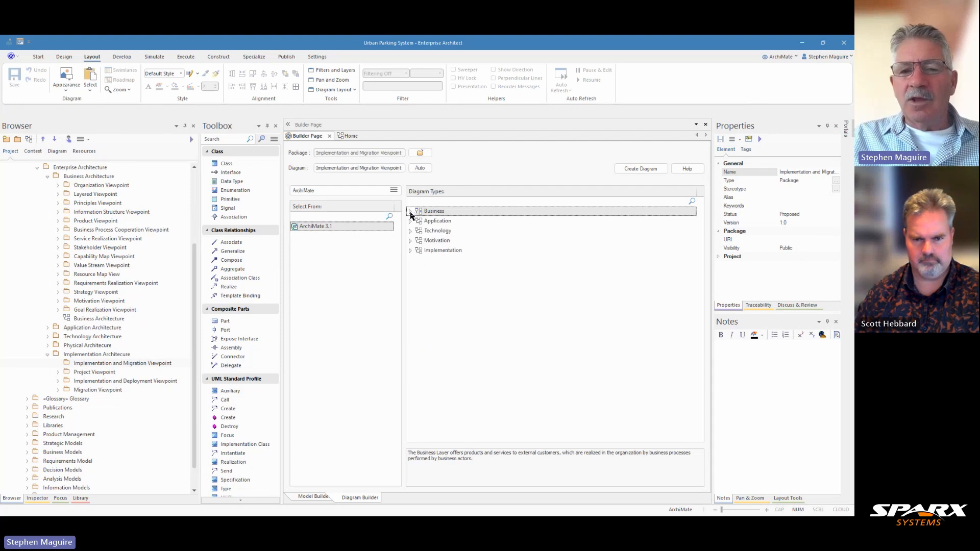
click(410, 251)
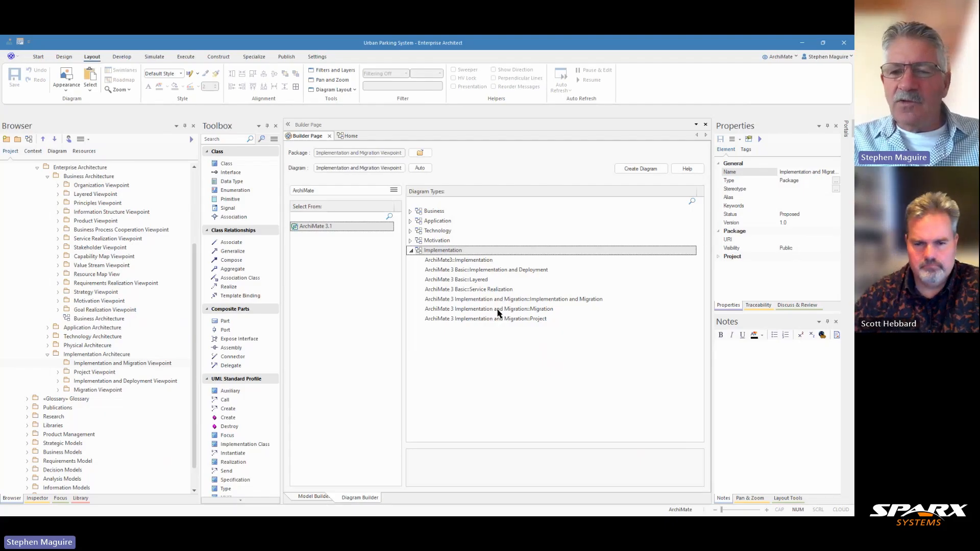
click(554, 300)
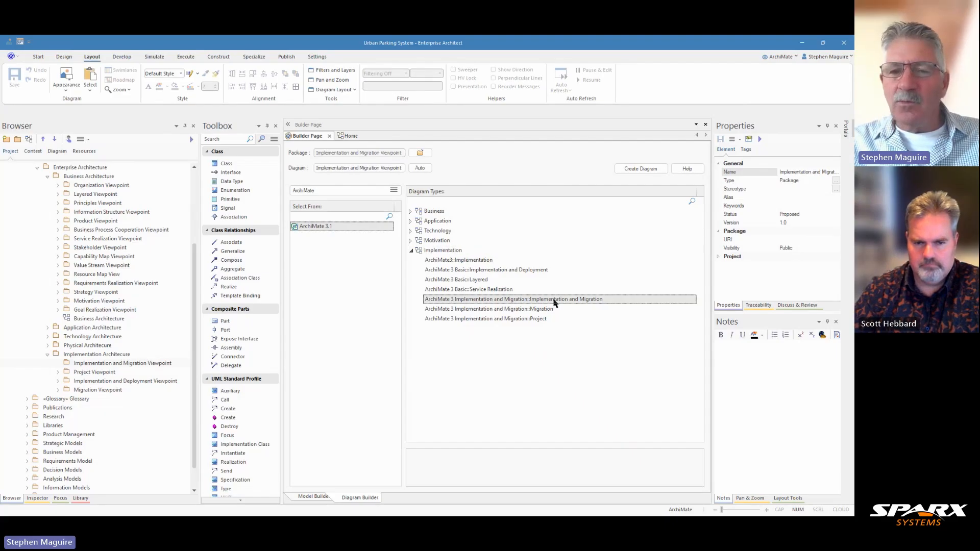
click(634, 172)
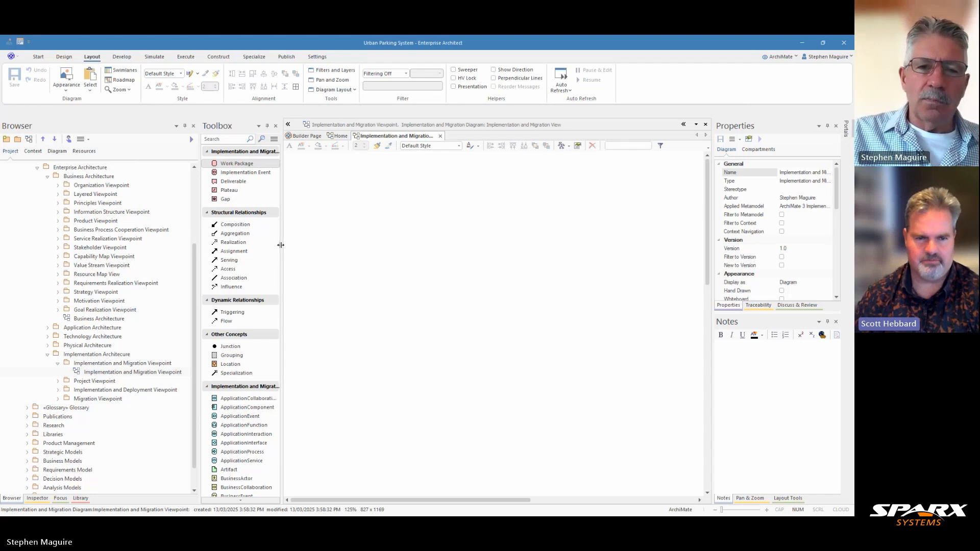
Widen the Toolbox and scroll through the Implementation and Migration toolbox elements.
drag(281, 244, 318, 198)
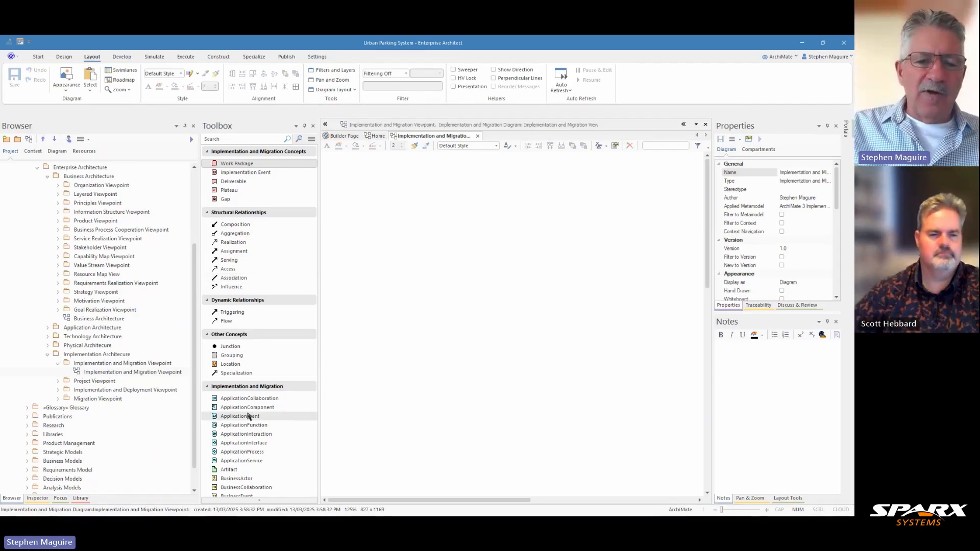
scroll(253, 397, down, 2)
scroll(260, 387, down, 2)
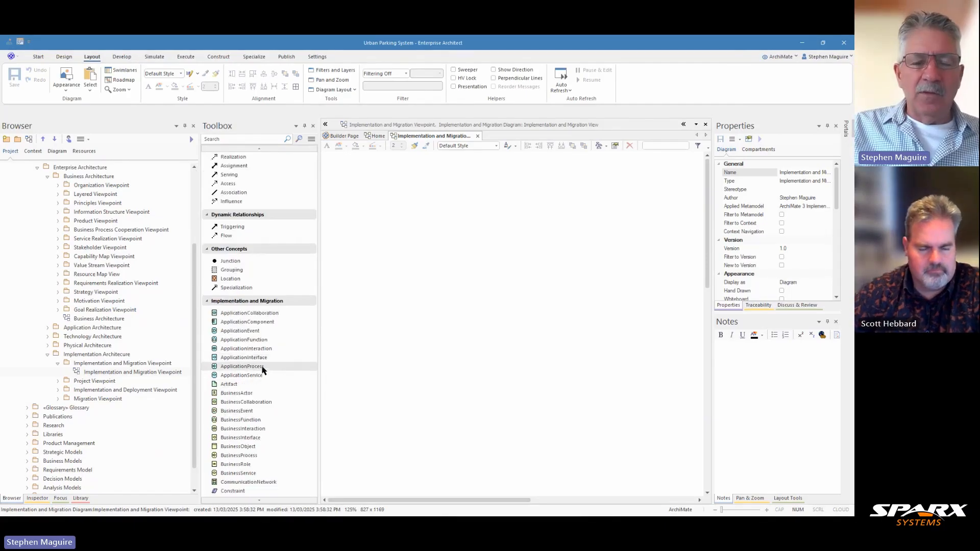
scroll(262, 372, up, 4)
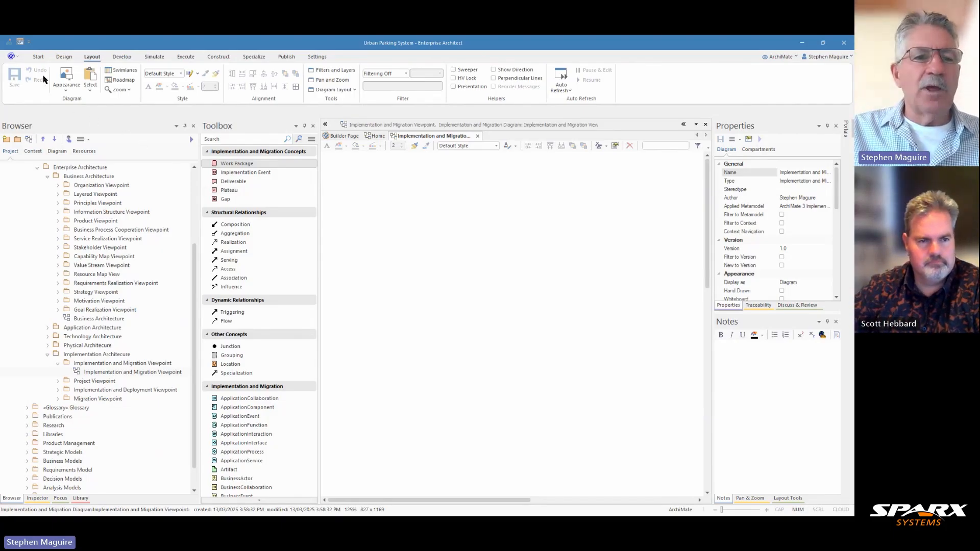
Run a model search for "Current State".
click(37, 59)
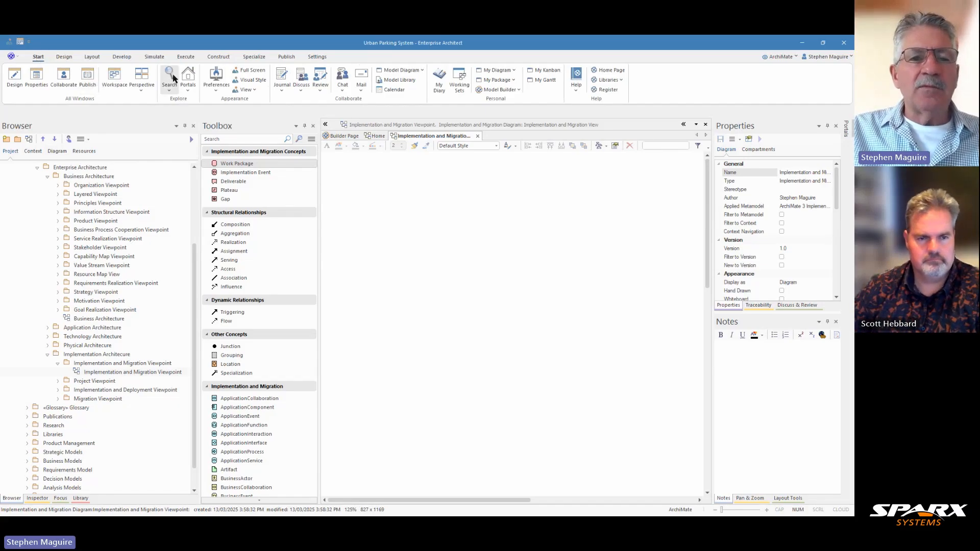
click(169, 91)
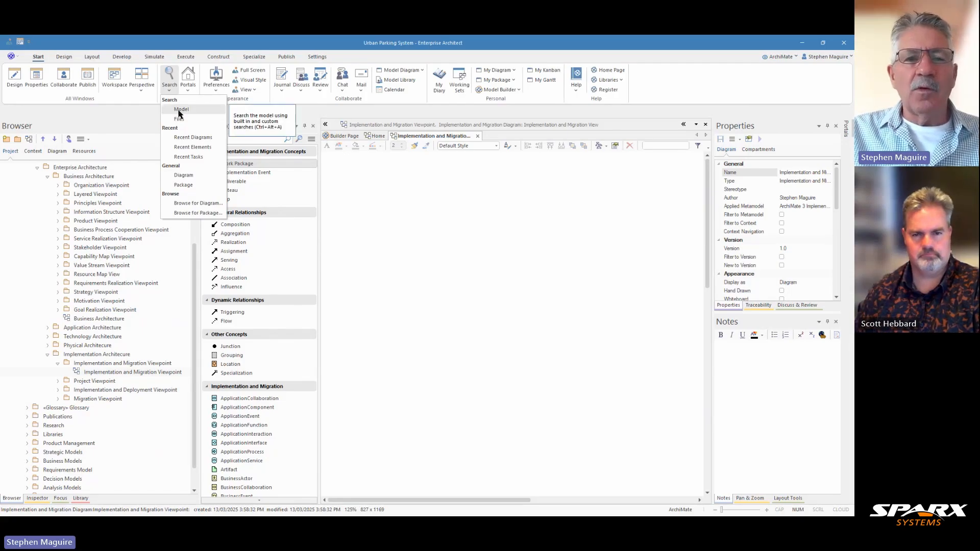
click(179, 112)
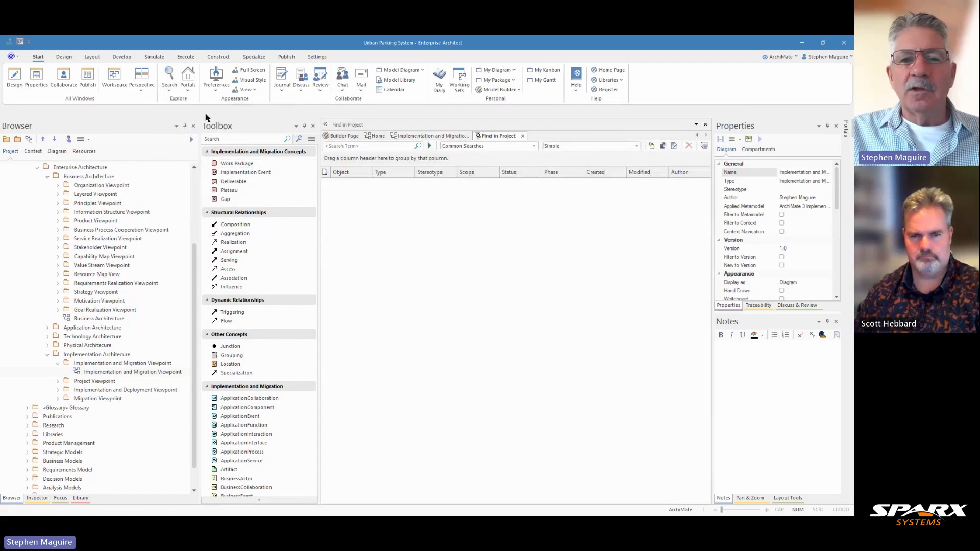
click(336, 145)
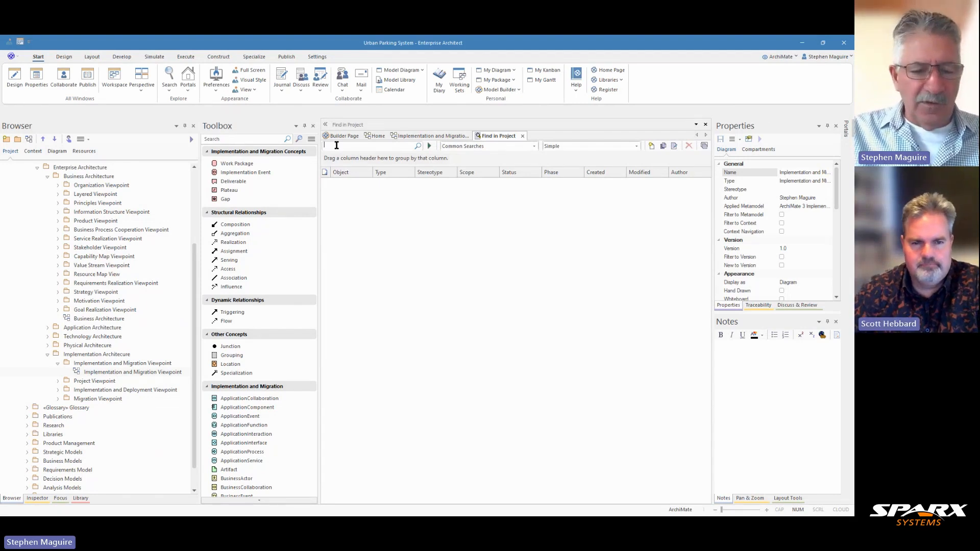
text(Currewn)
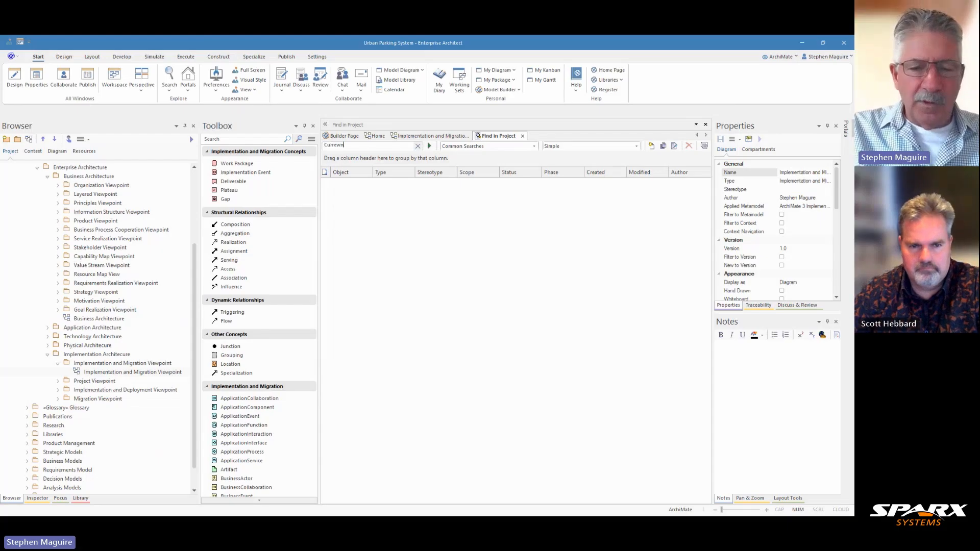
key(BackSpace)
key(BackSpace)
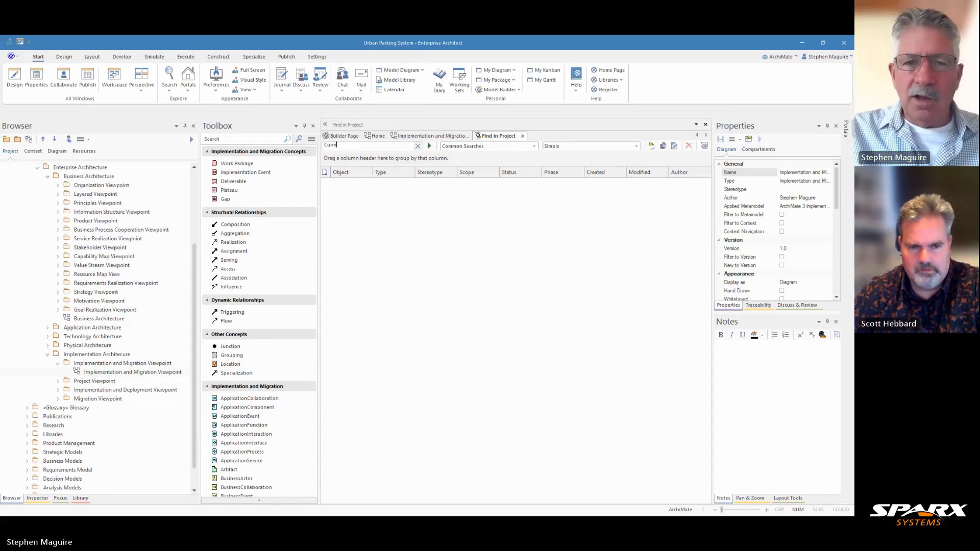
text(nt State)
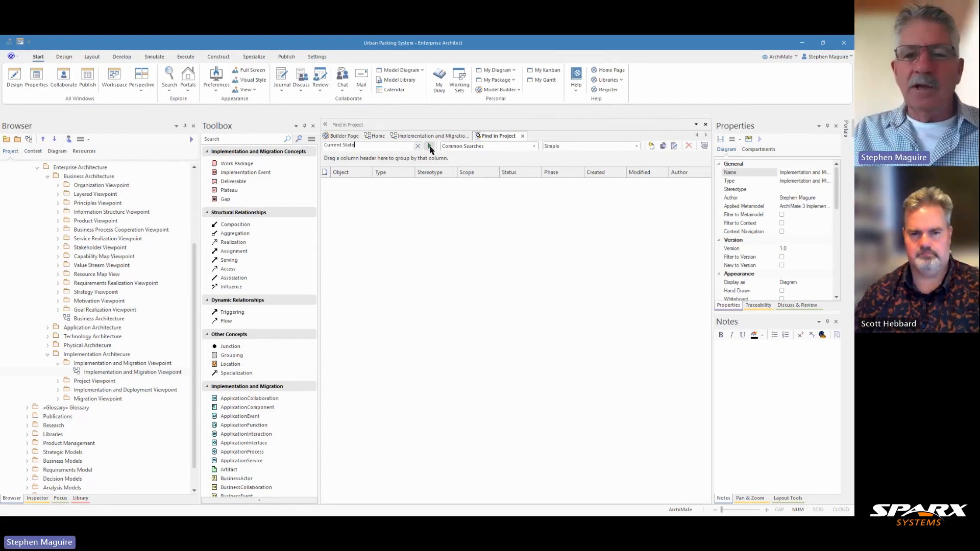
click(429, 146)
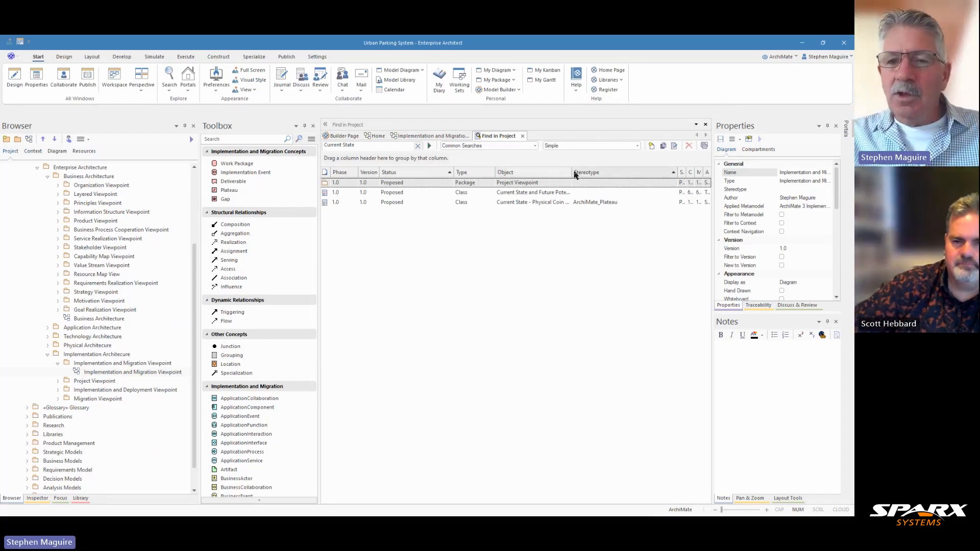
drag(571, 172, 589, 171)
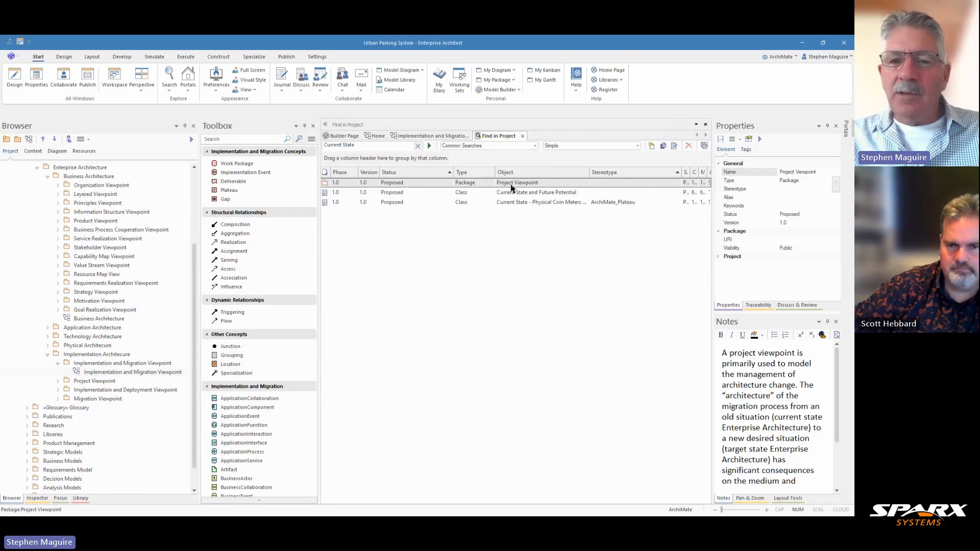
Locate the Current State plateau from the search results in the Browser tree.
click(603, 205)
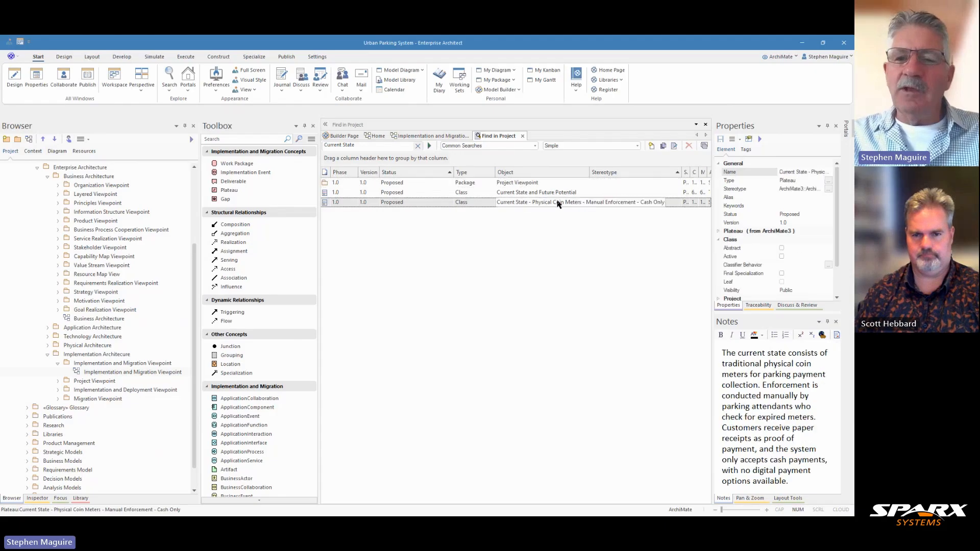
right_click(478, 206)
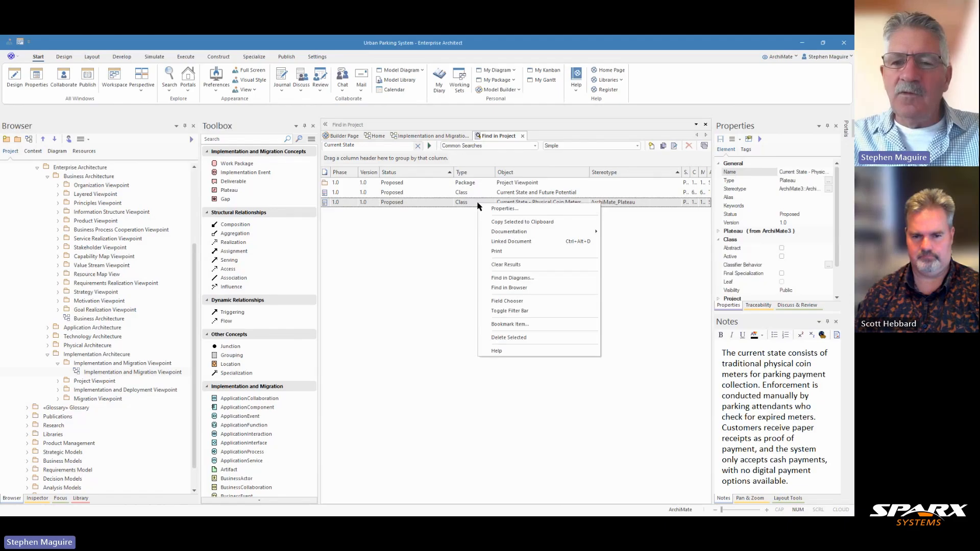
click(512, 287)
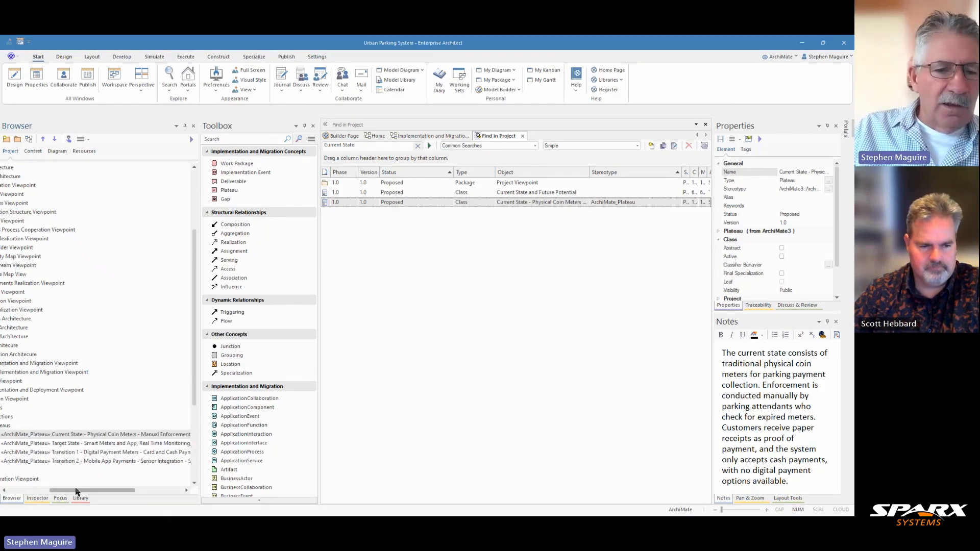
drag(77, 490, 23, 492)
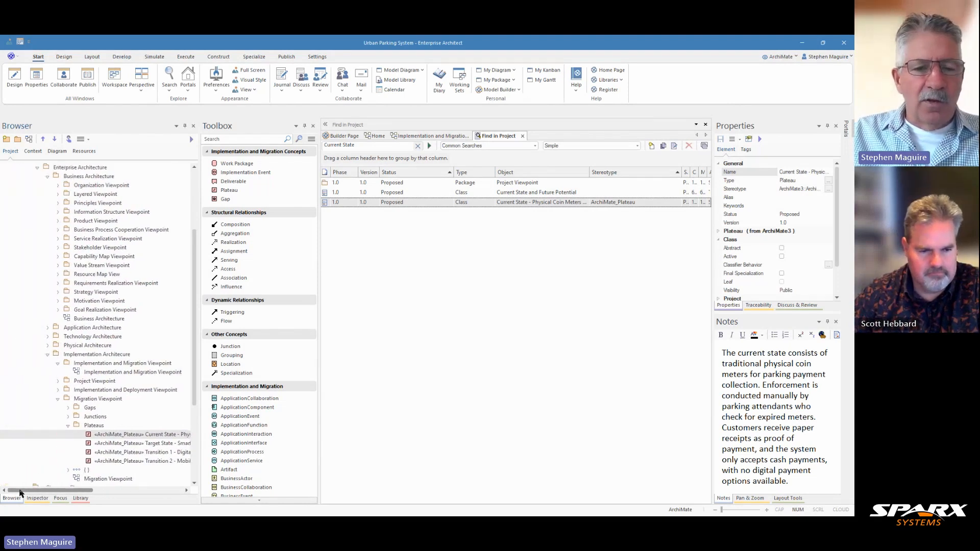
Open the diagram containing the Current State plateau and inspect its plateaus, junction and gaps.
right_click(436, 203)
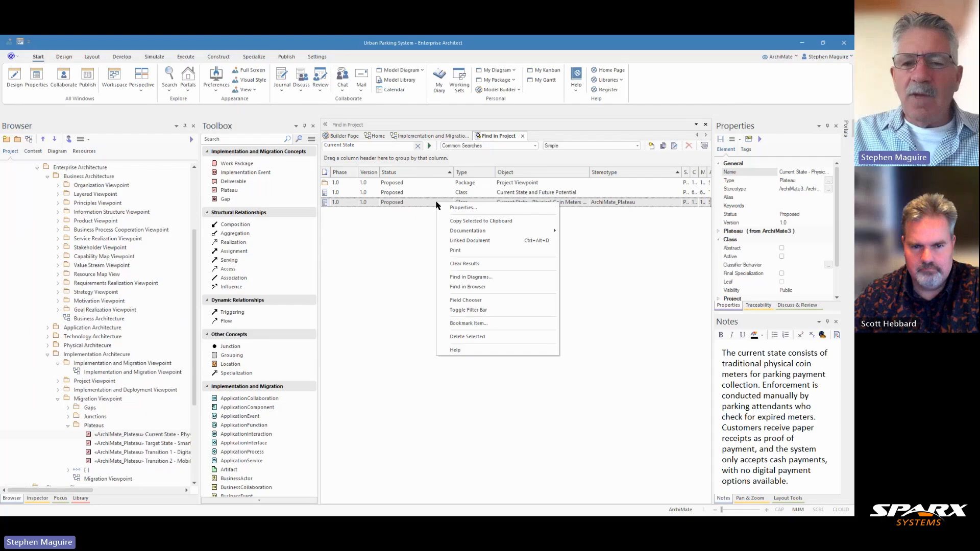
click(469, 279)
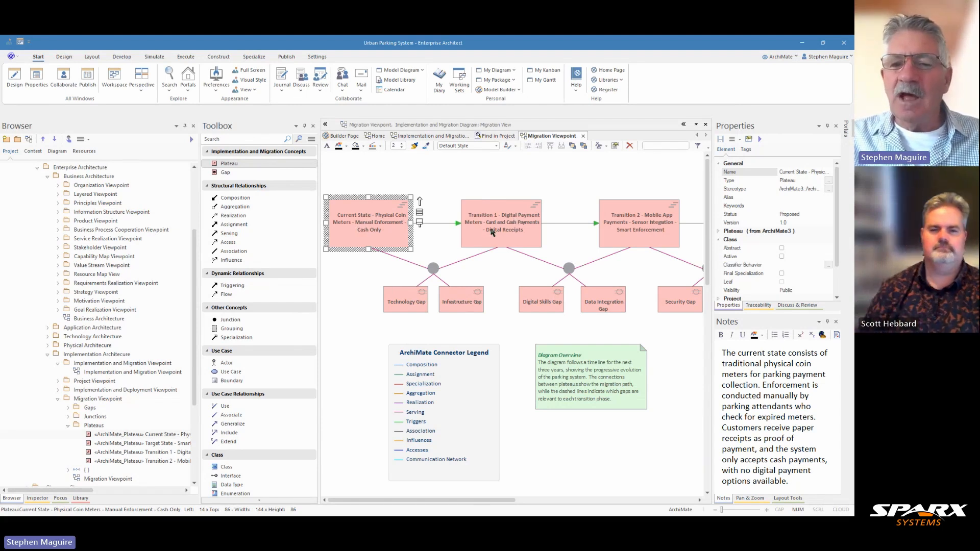
click(518, 231)
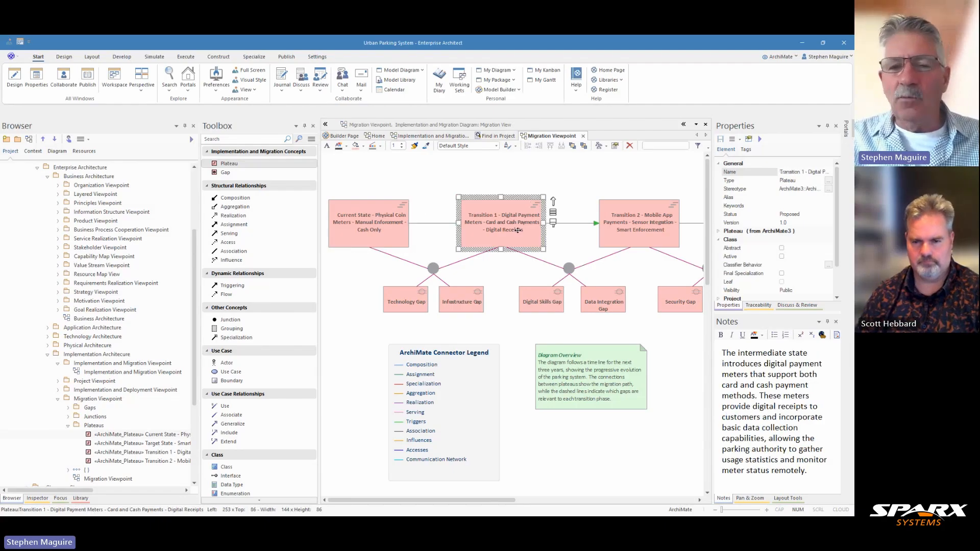
click(397, 297)
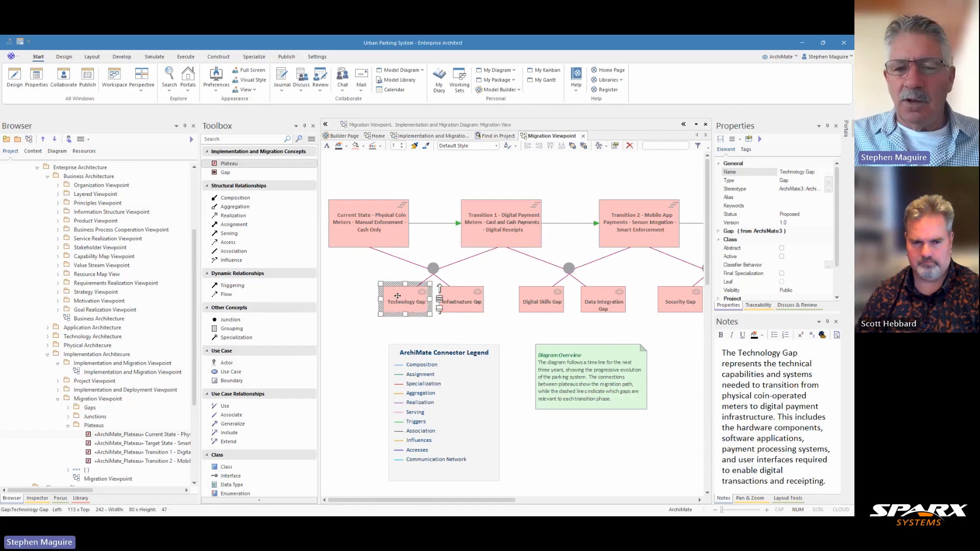
click(433, 269)
click(408, 300)
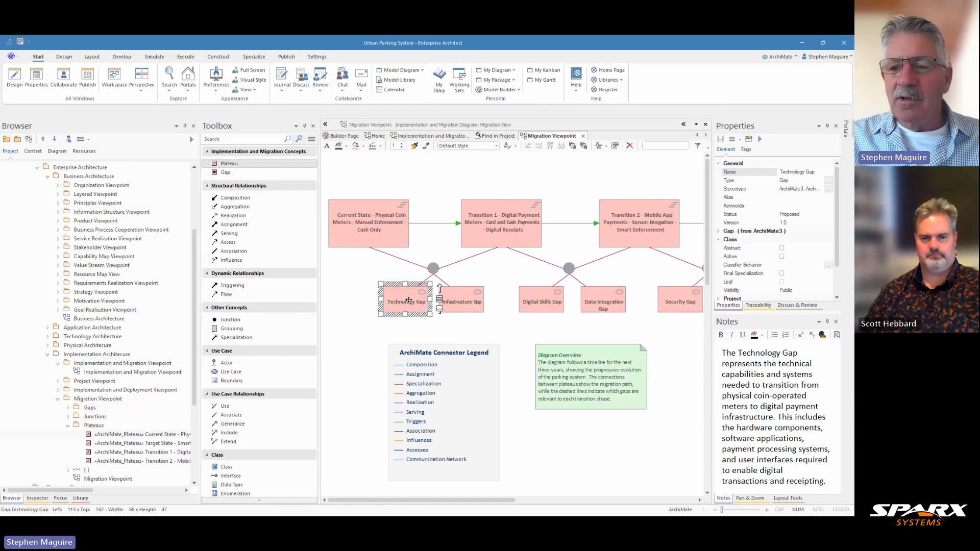
click(463, 301)
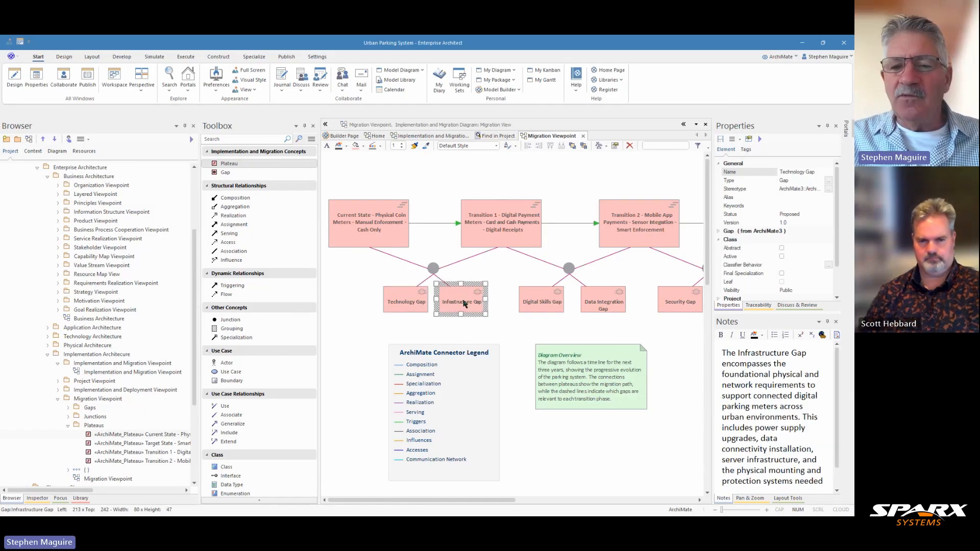
click(408, 306)
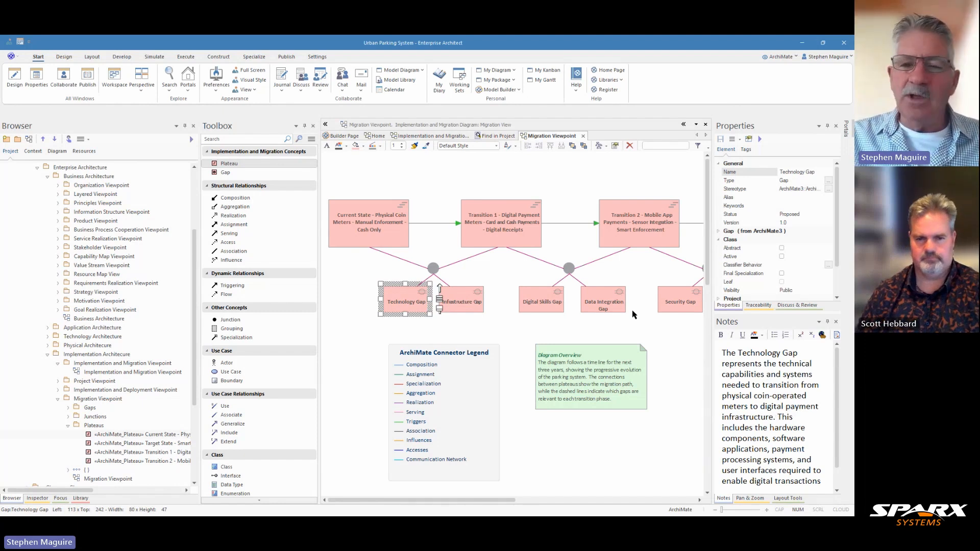
click(462, 182)
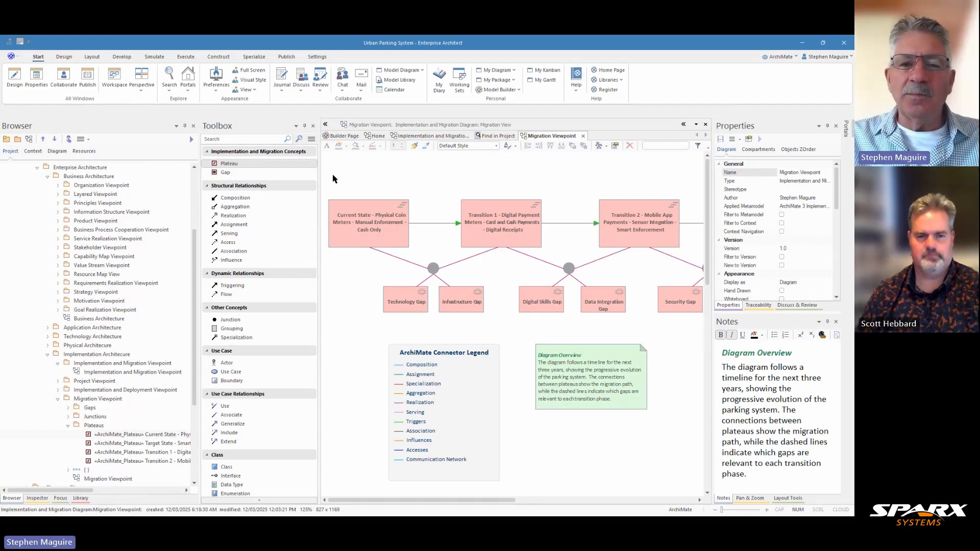
Copy the Current State and Transition 1 plateaus, junction, Technology Gap and Infrastructure Gap into the Implementation and Migration diagram.
drag(332, 176, 489, 296)
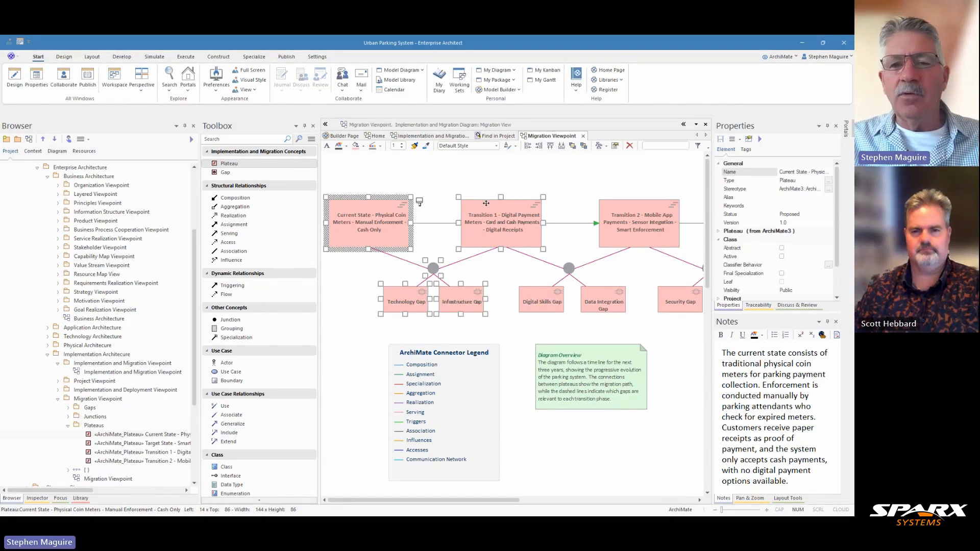
click(435, 136)
click(425, 201)
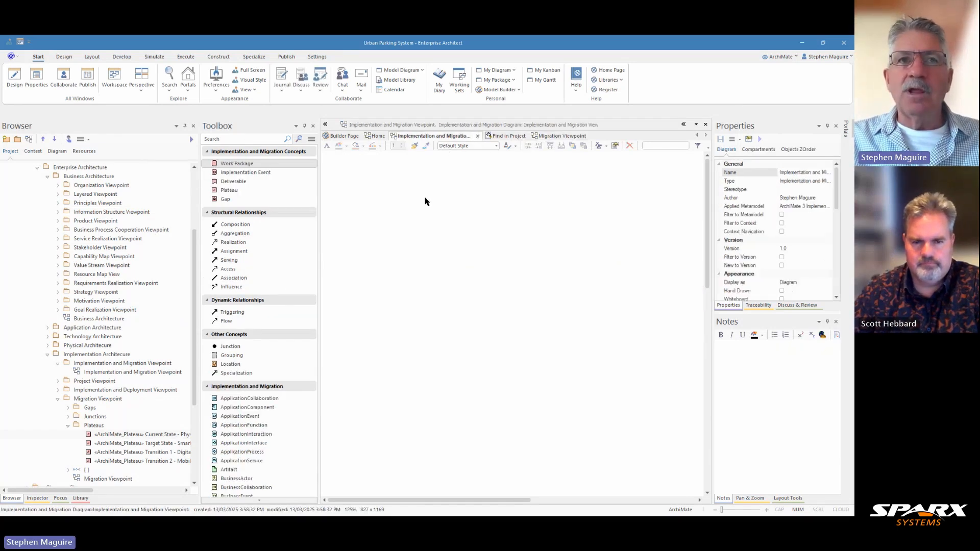
key(ctrl+v)
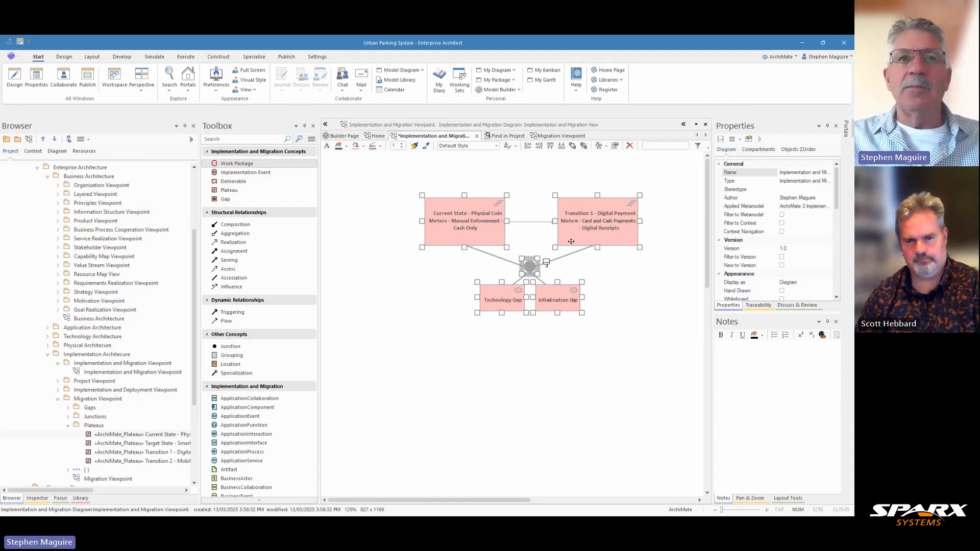
drag(473, 223, 404, 209)
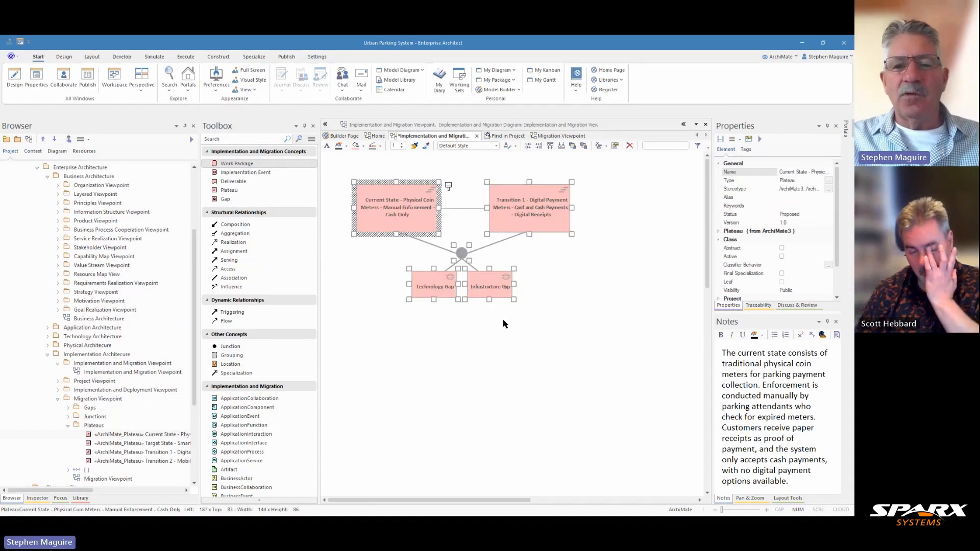
click(532, 368)
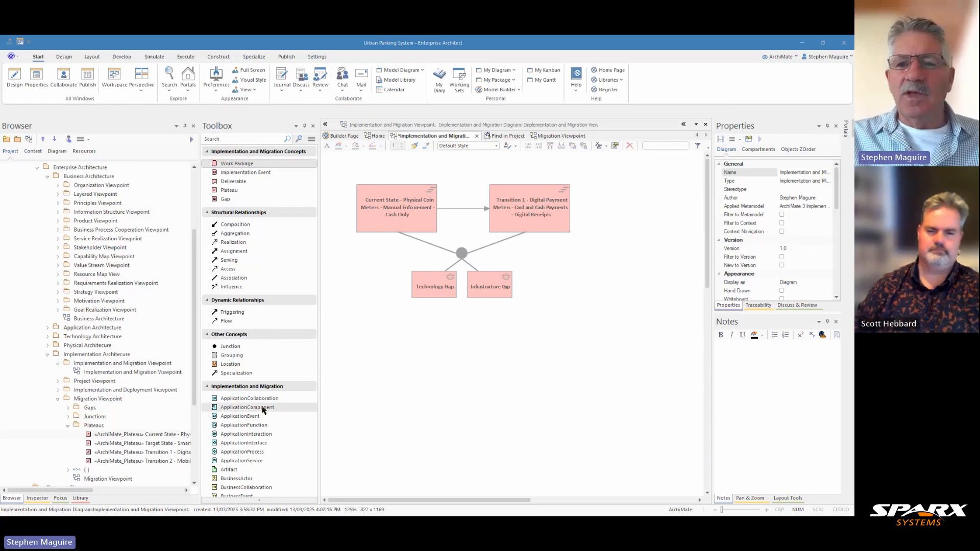
Compare against the Migration Viewpoint diagram and save the Implementation and Migration diagram.
click(568, 135)
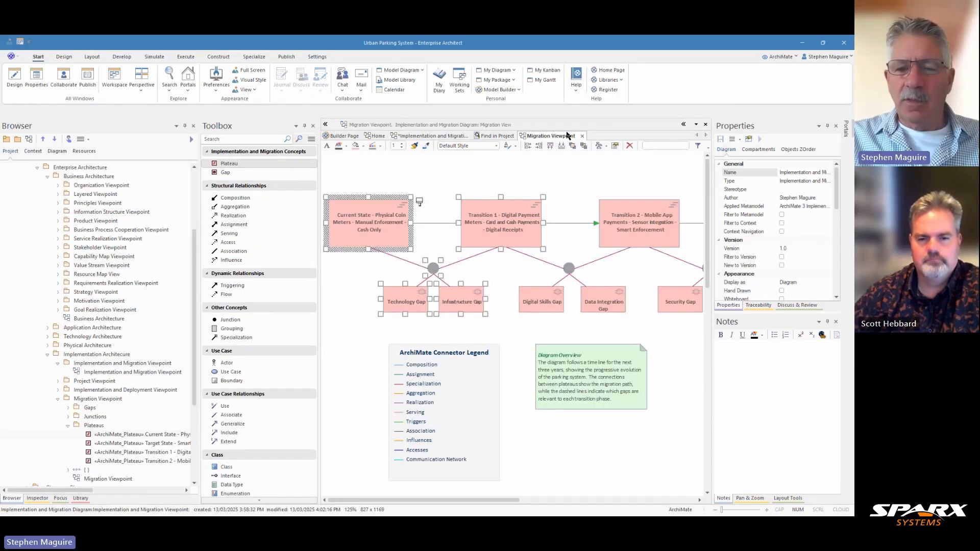
click(438, 136)
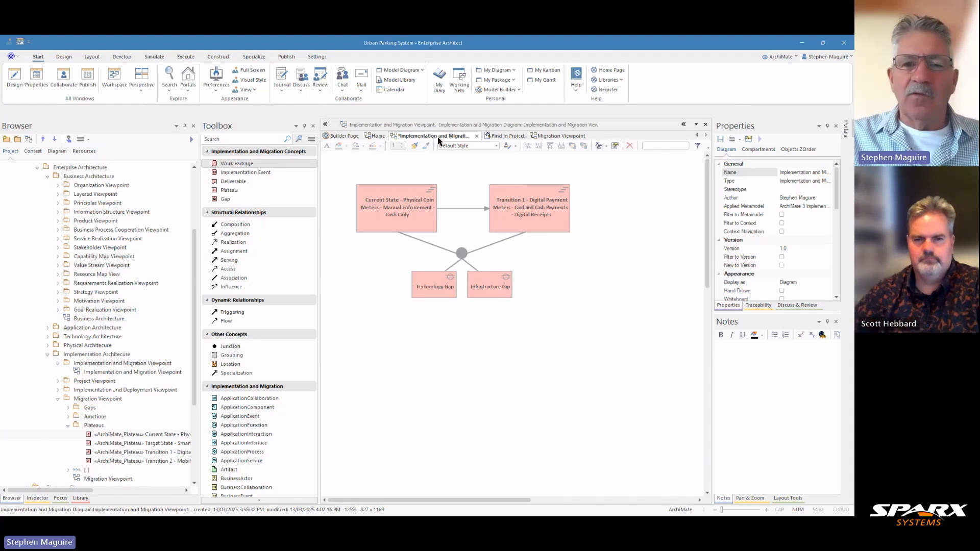
key(ctrl+s)
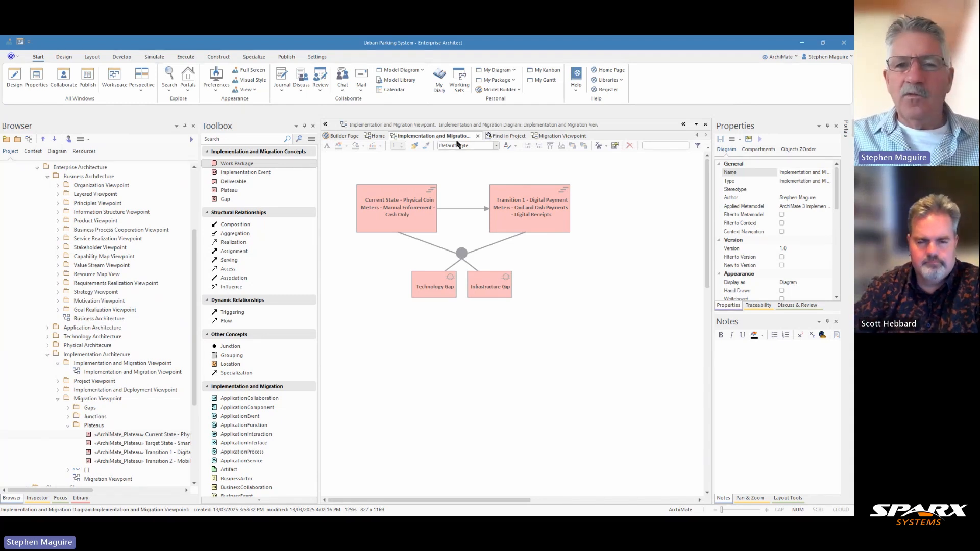
Clear the previous find results and search the project for "Installation".
click(508, 139)
drag(363, 144, 324, 148)
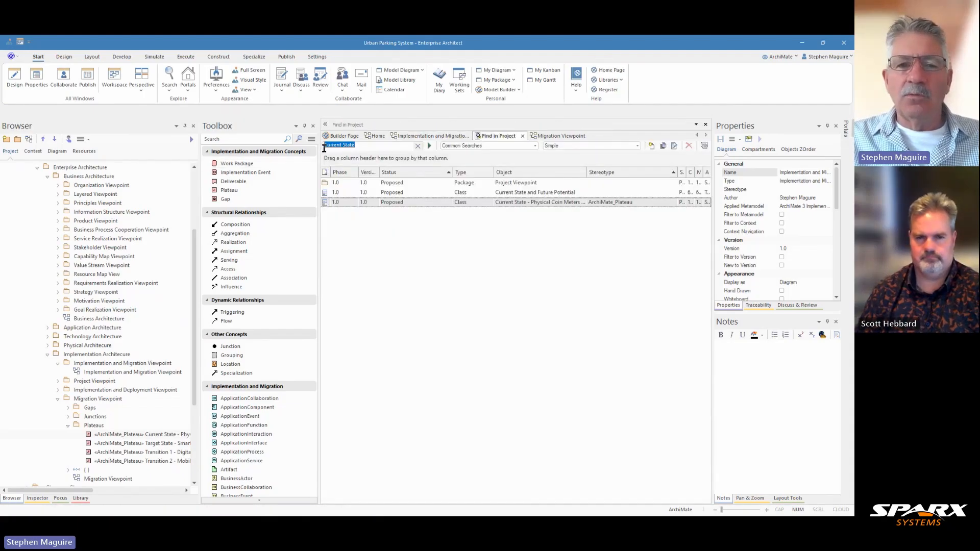
right_click(378, 232)
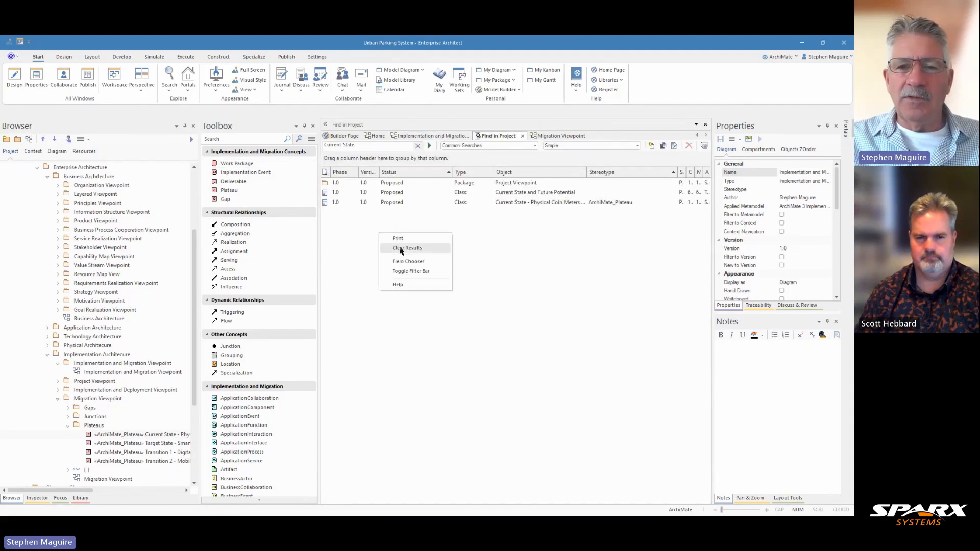
click(400, 249)
drag(362, 147, 315, 148)
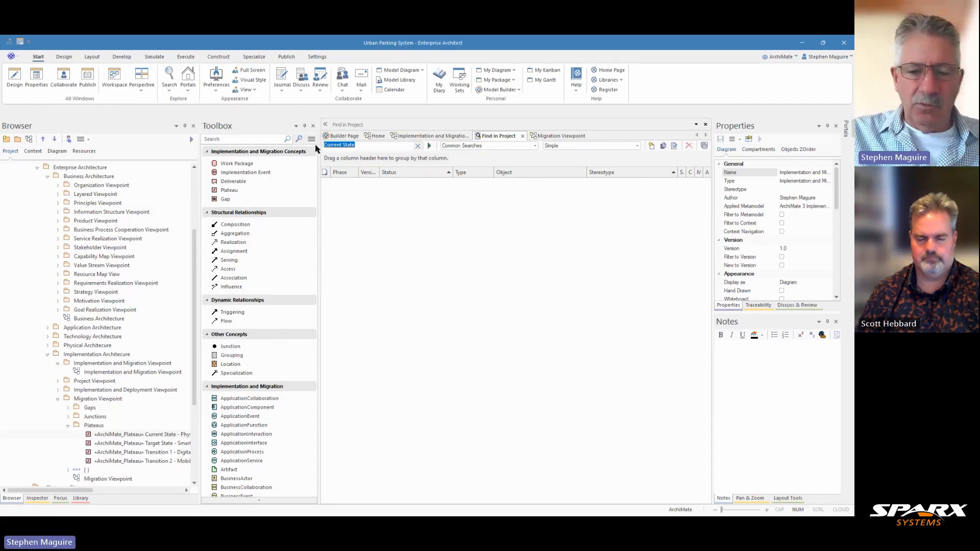
text(Installat)
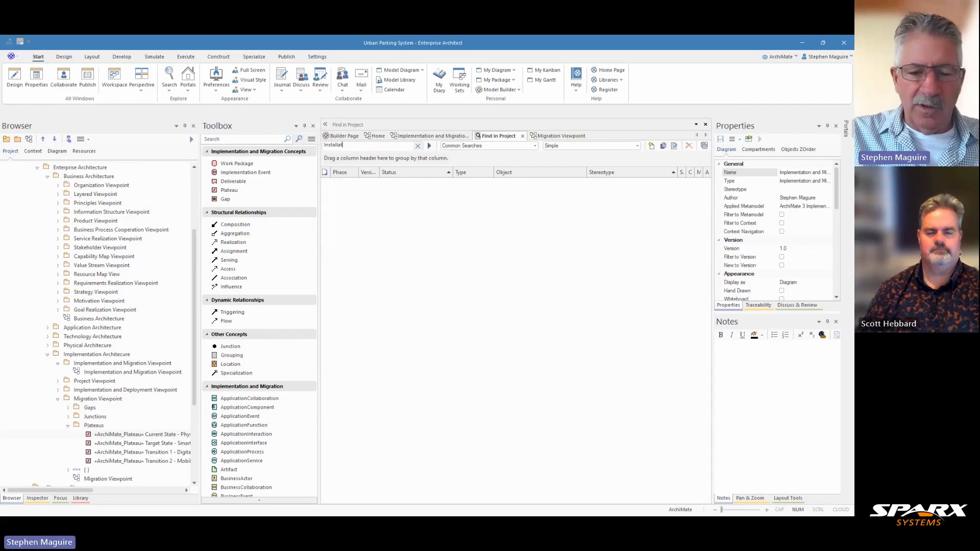
text(ion)
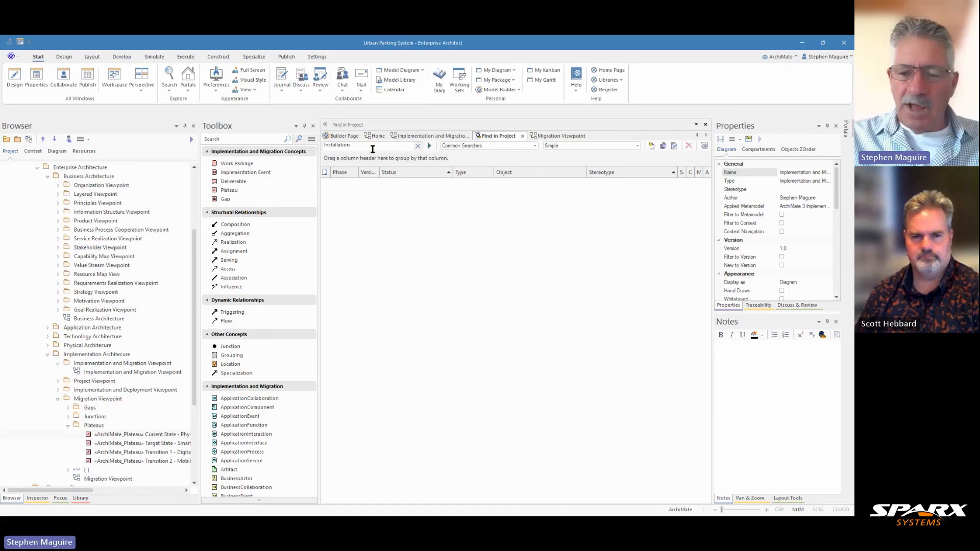
key(BackSpace)
key(BackSpace)
key(BackSpace)
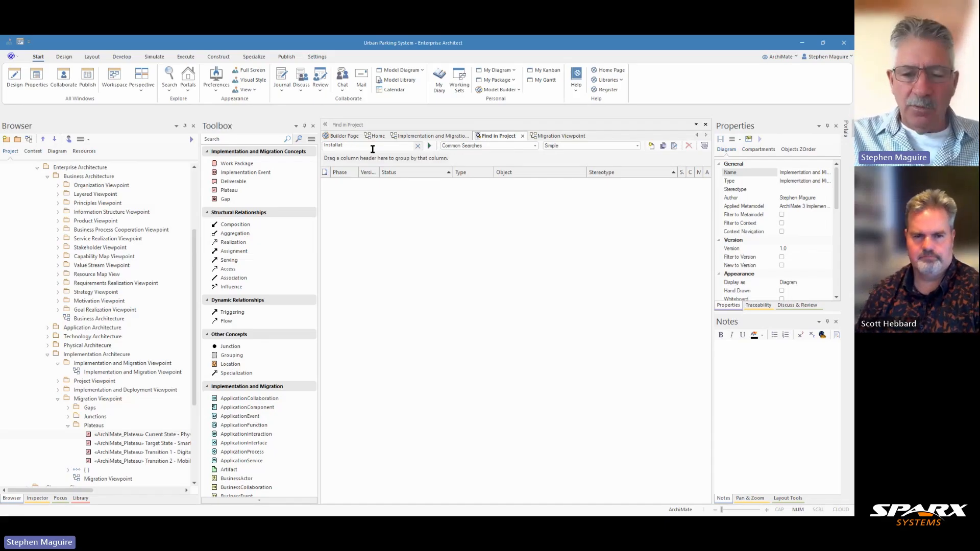
text(ion)
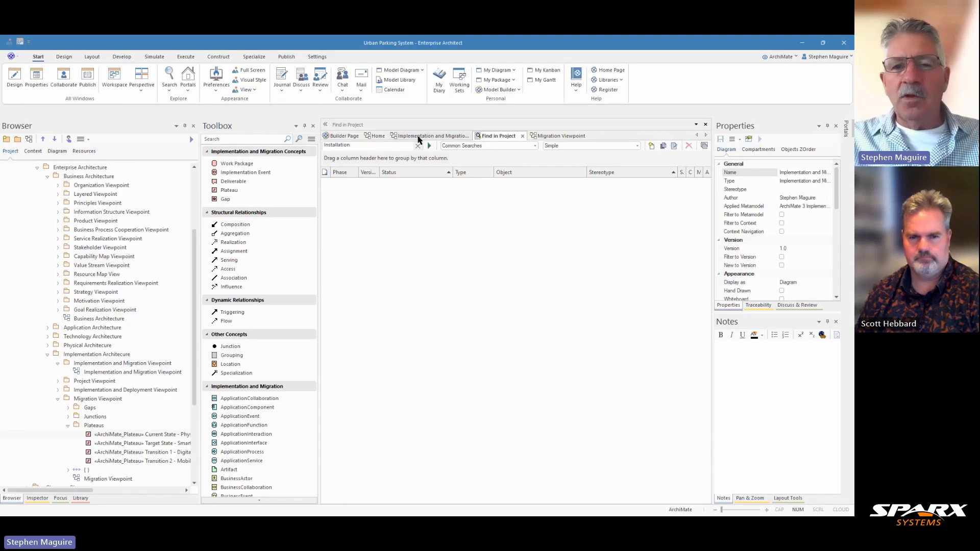
click(430, 146)
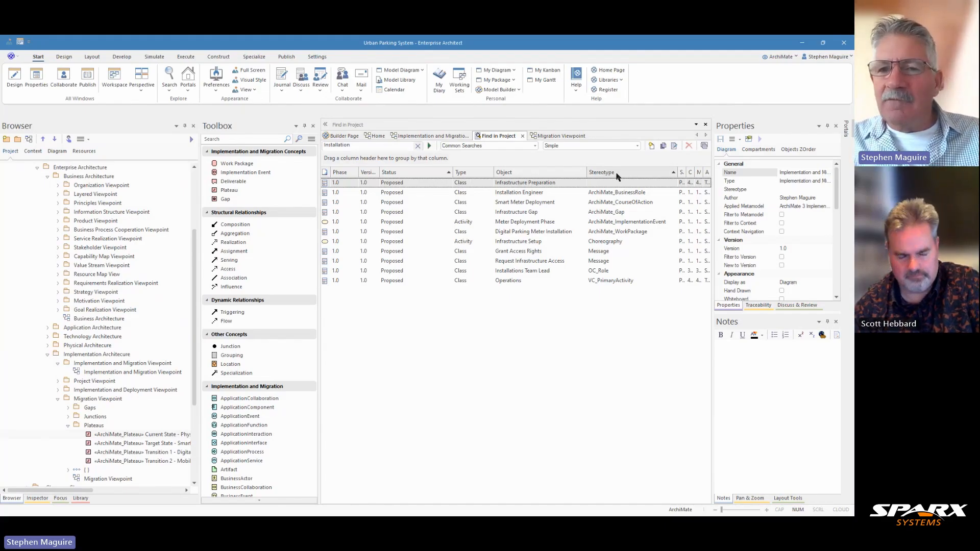
Examine the Installation search results, grouping them by Stereotype and by Type and then ungrouping them.
click(616, 233)
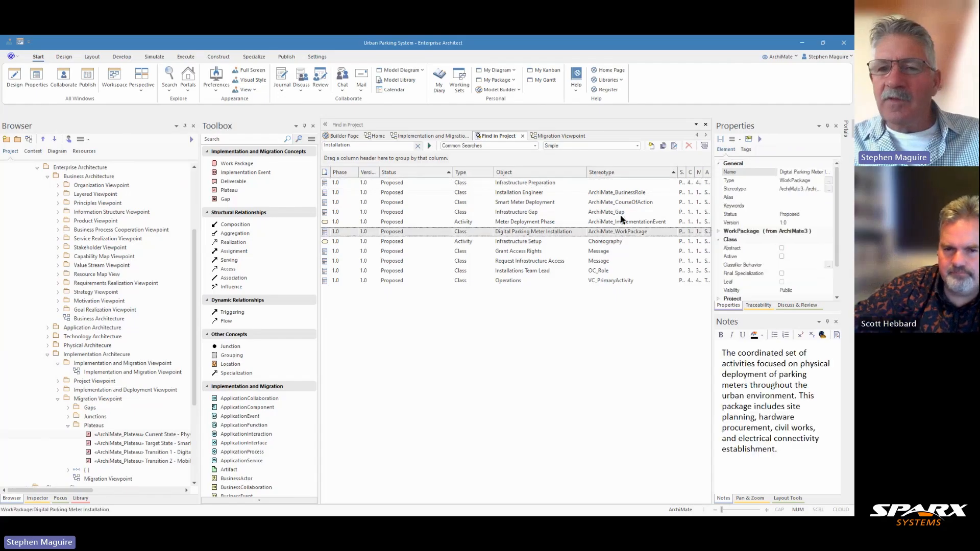
drag(602, 174, 442, 169)
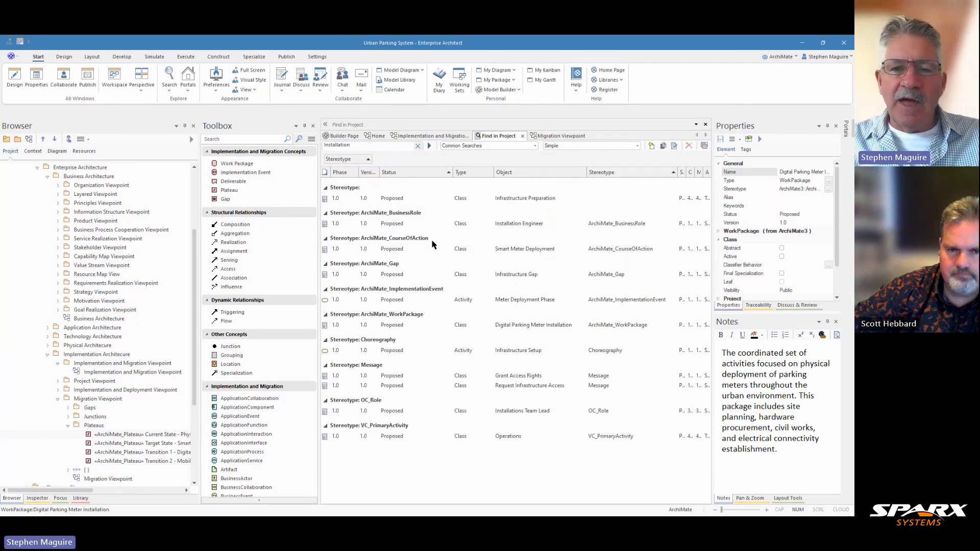
click(398, 317)
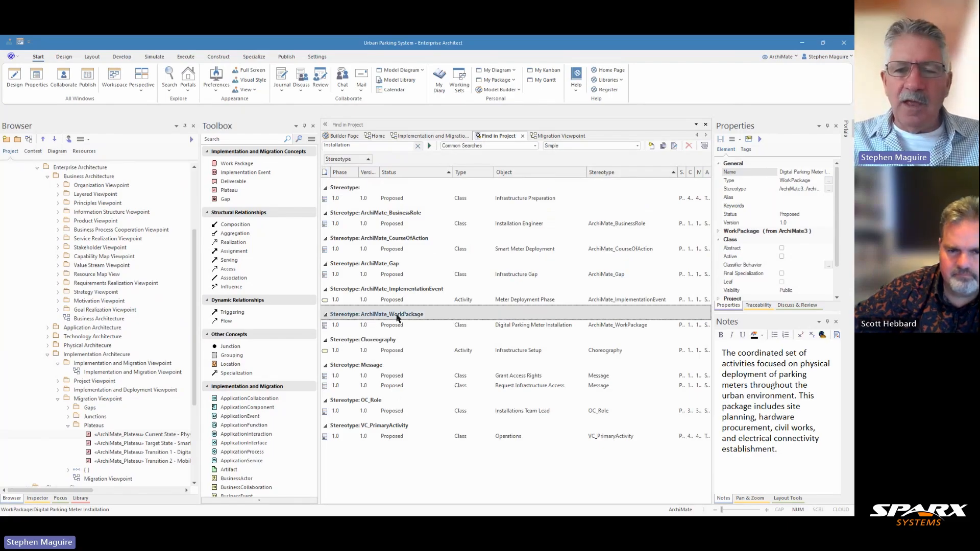
click(534, 329)
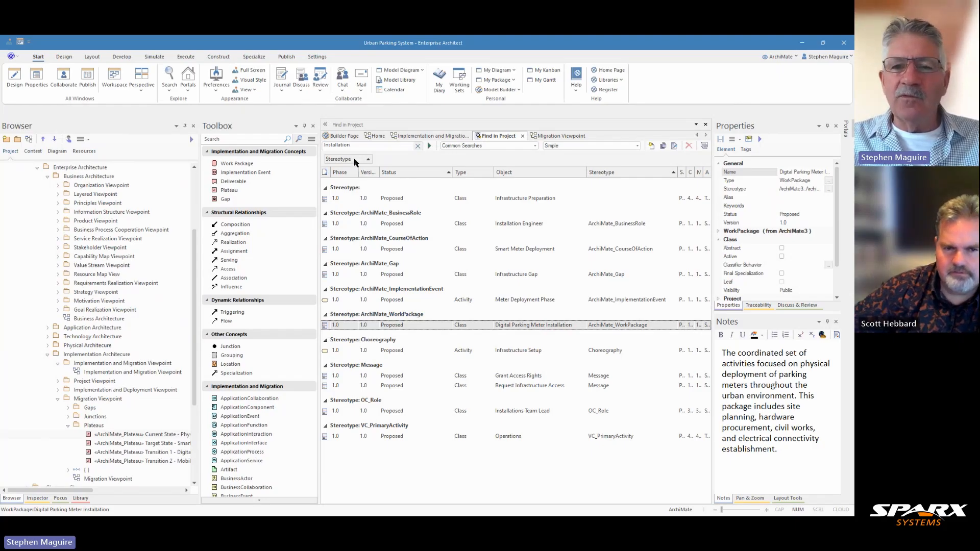
drag(355, 161, 574, 176)
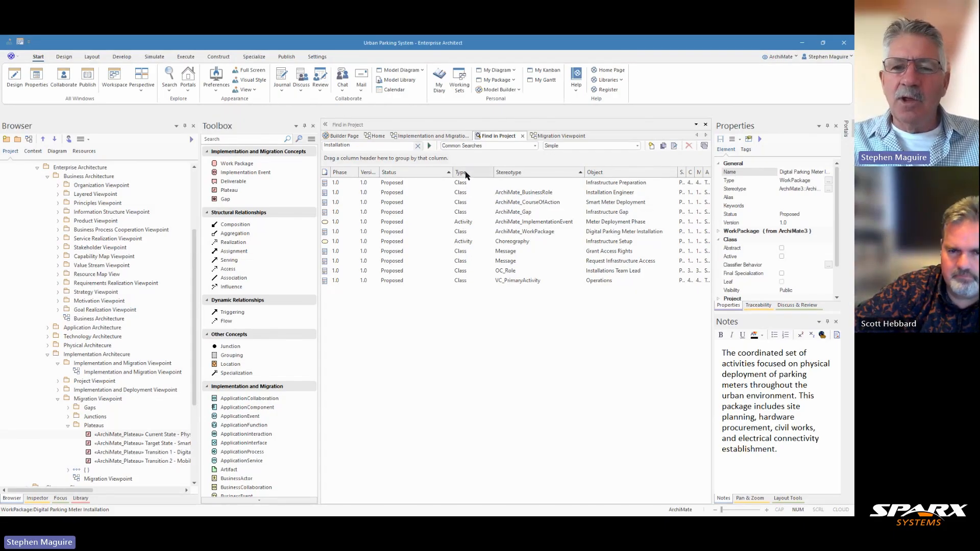
drag(464, 174, 386, 163)
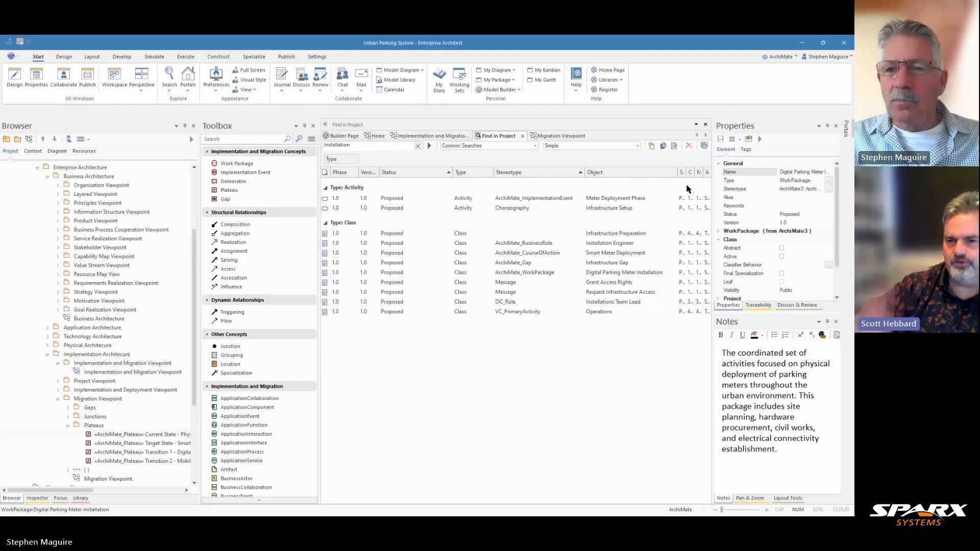
drag(677, 173, 637, 188)
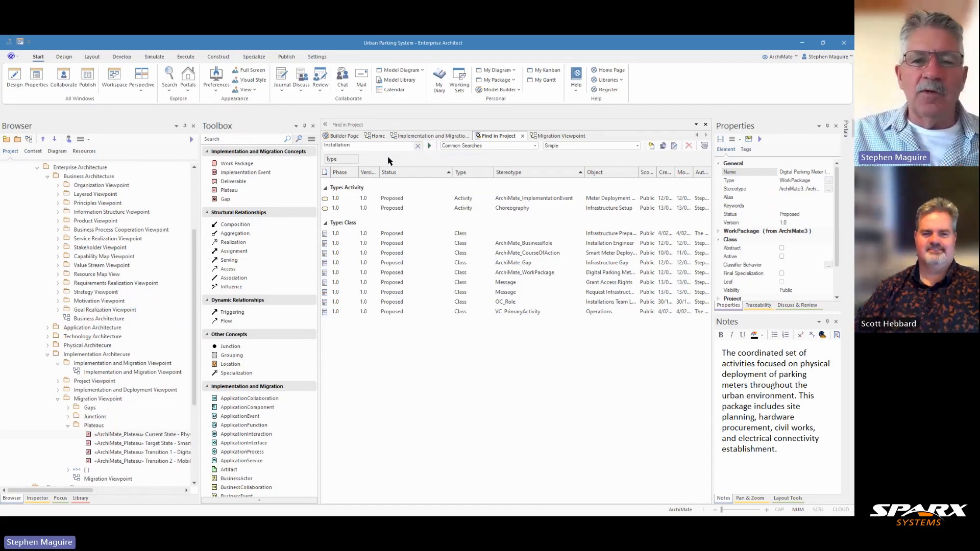
drag(349, 160, 460, 178)
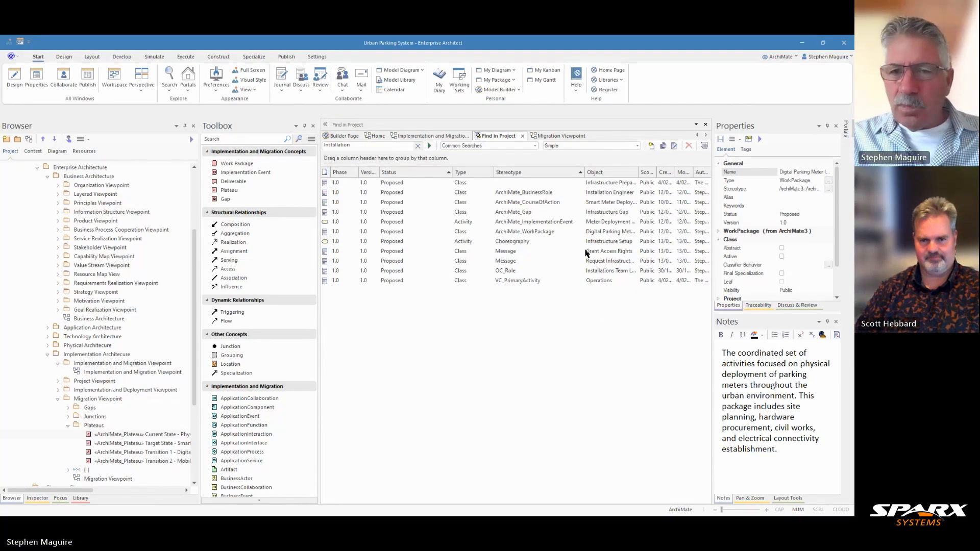
Open the diagram containing the Digital Parking Meter Installation work package and inspect its elements.
click(522, 234)
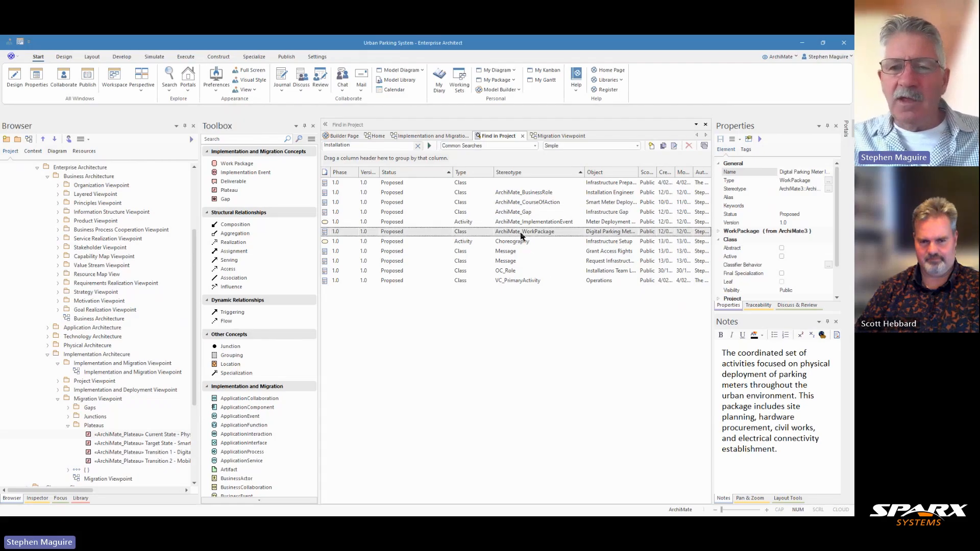
right_click(522, 236)
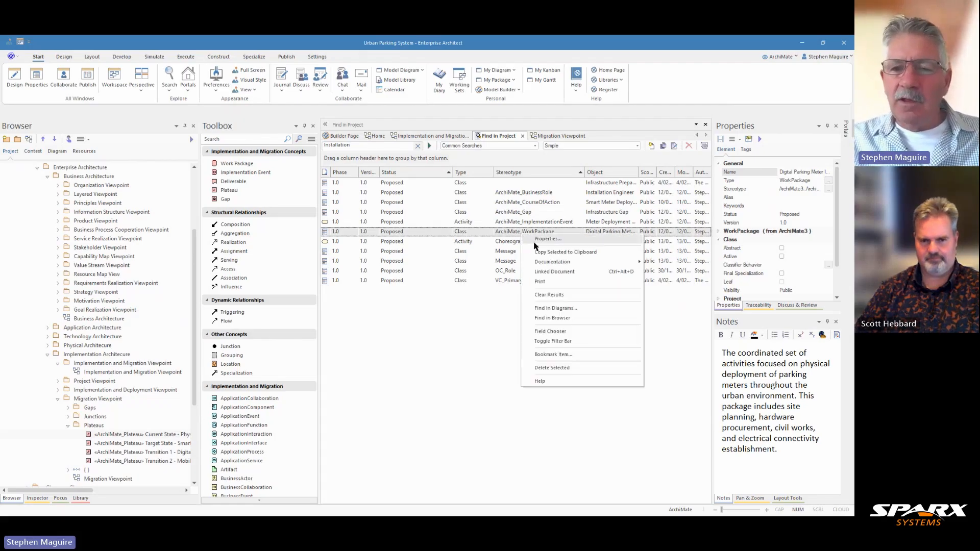
click(544, 310)
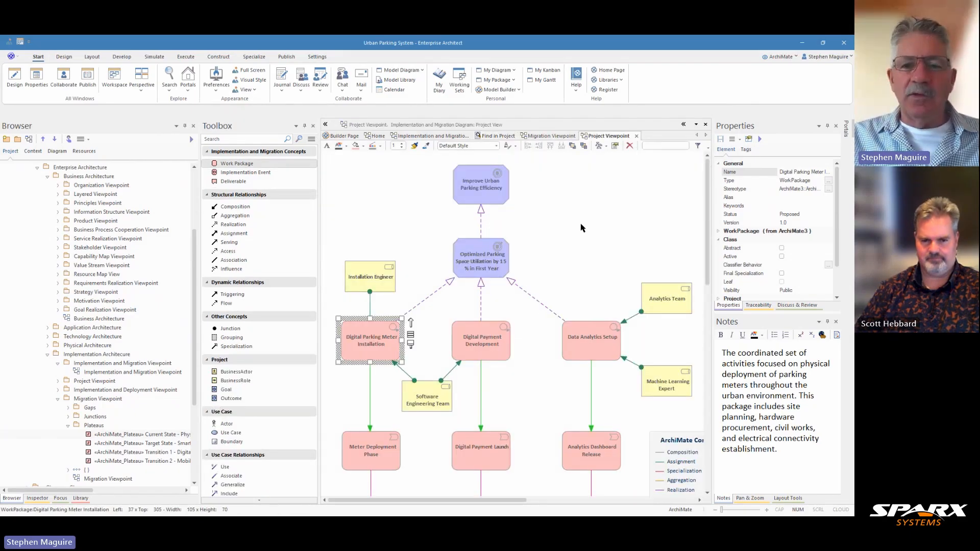
scroll(581, 228, down, 3)
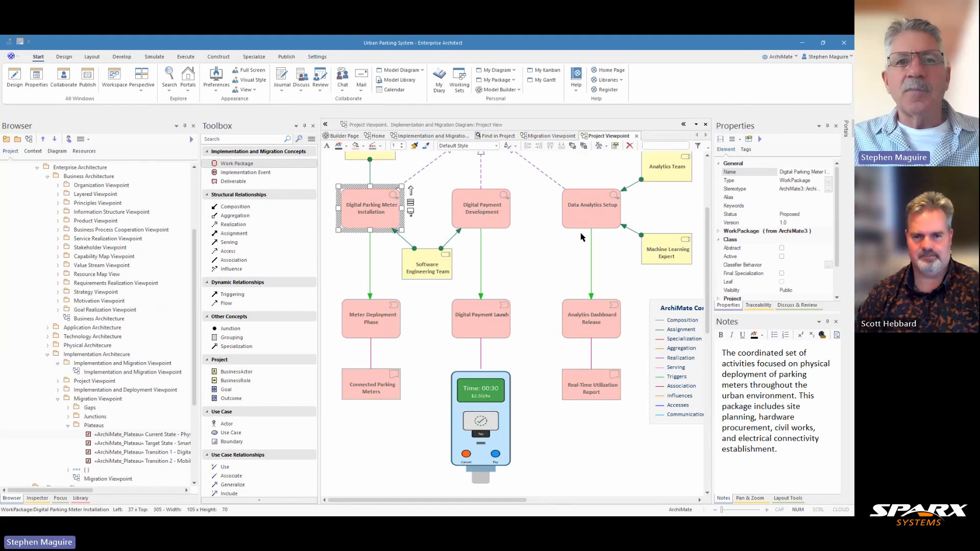
scroll(547, 274, up, 3)
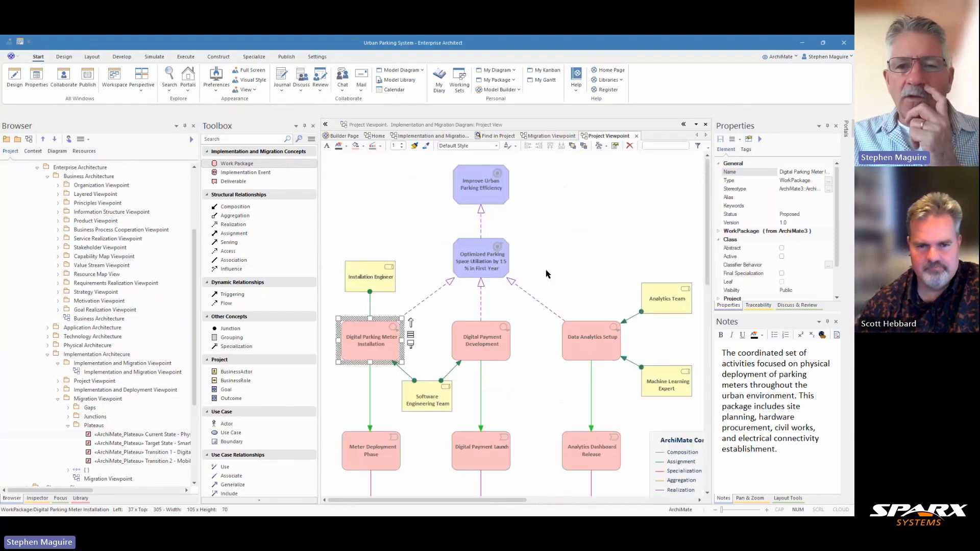
scroll(547, 274, down, 3)
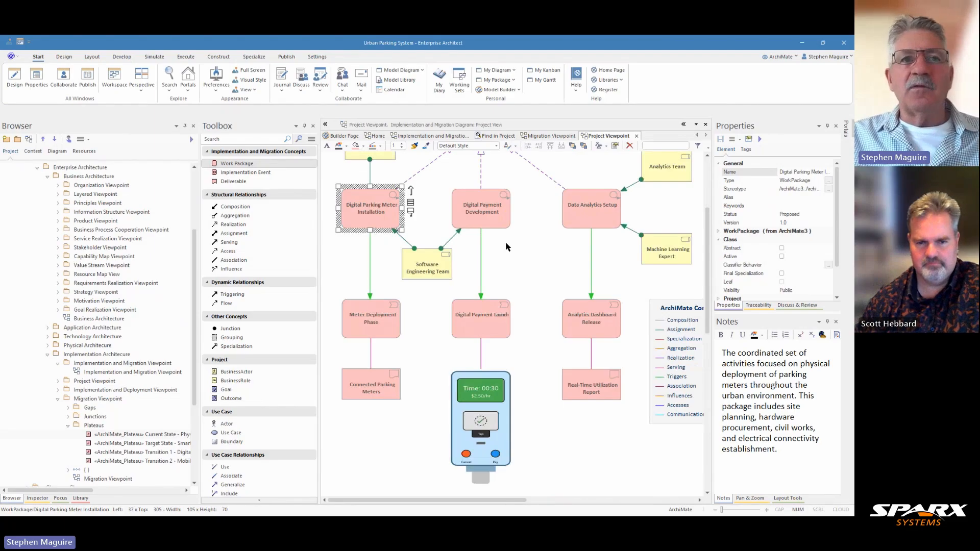
Copy the Installation Engineer, Software Engineering Team and the parking meter and payment work packages into the Implementation and Migration diagram.
drag(346, 177, 393, 393)
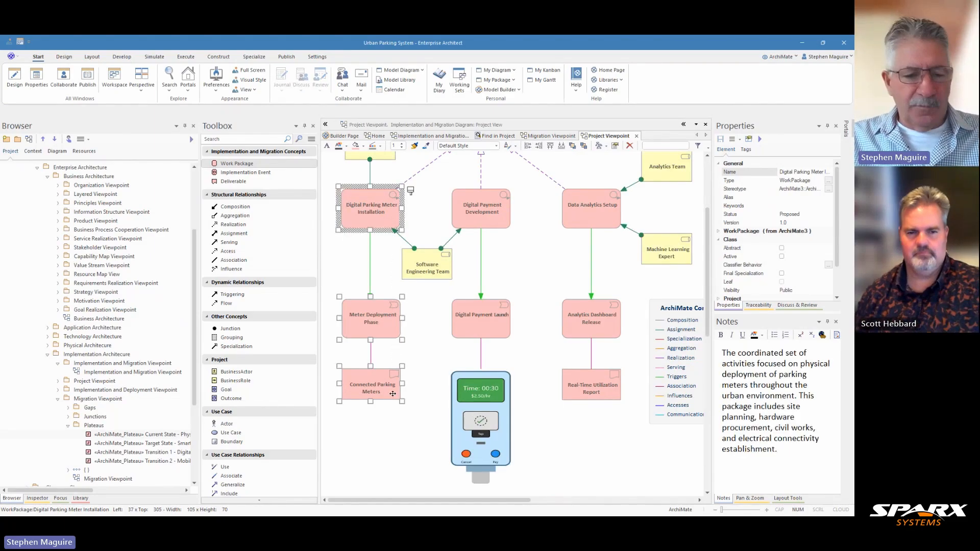
ctrl+click(427, 270)
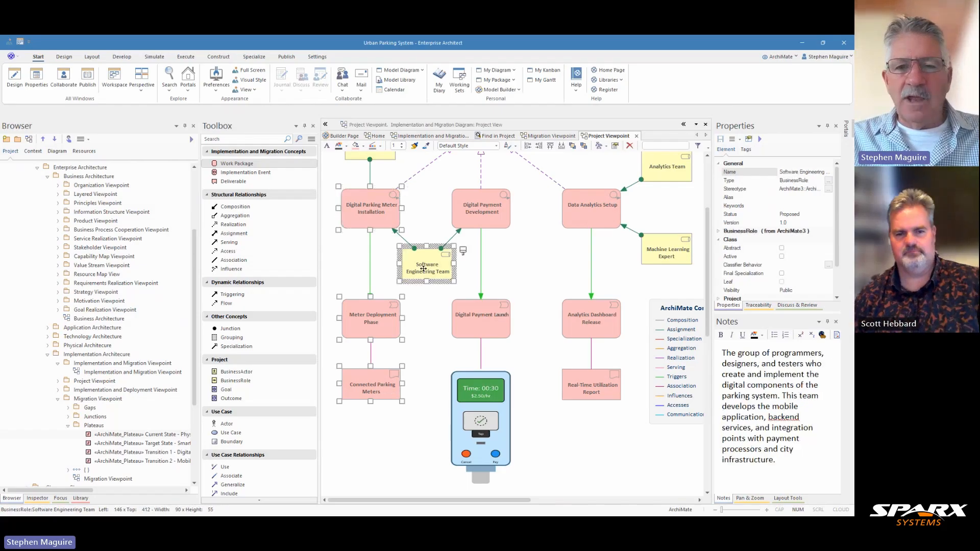
click(465, 224)
scroll(455, 237, up, 3)
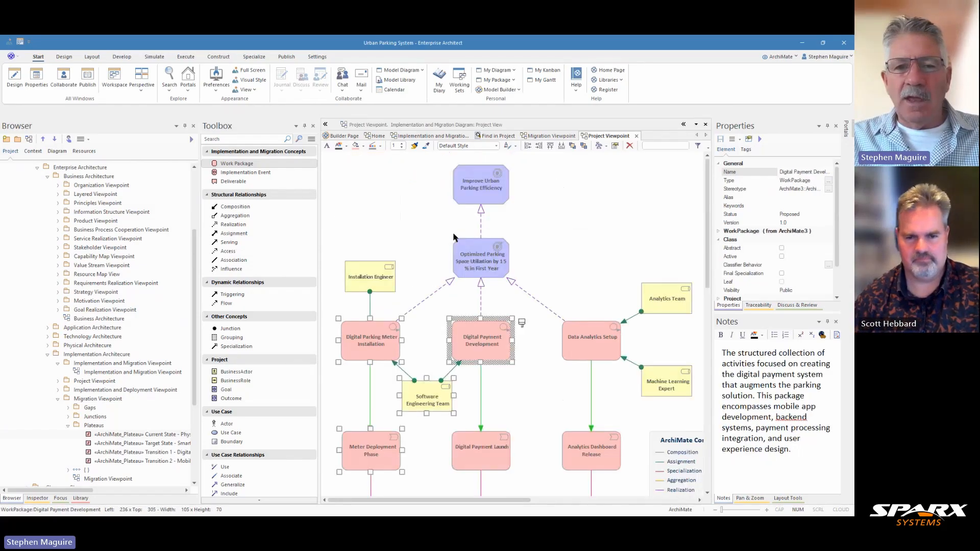
click(374, 284)
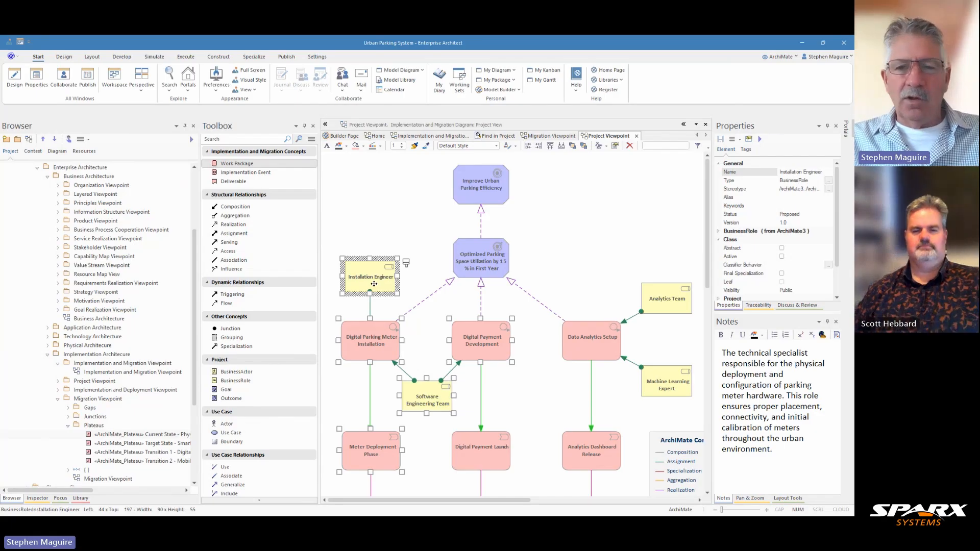
click(420, 136)
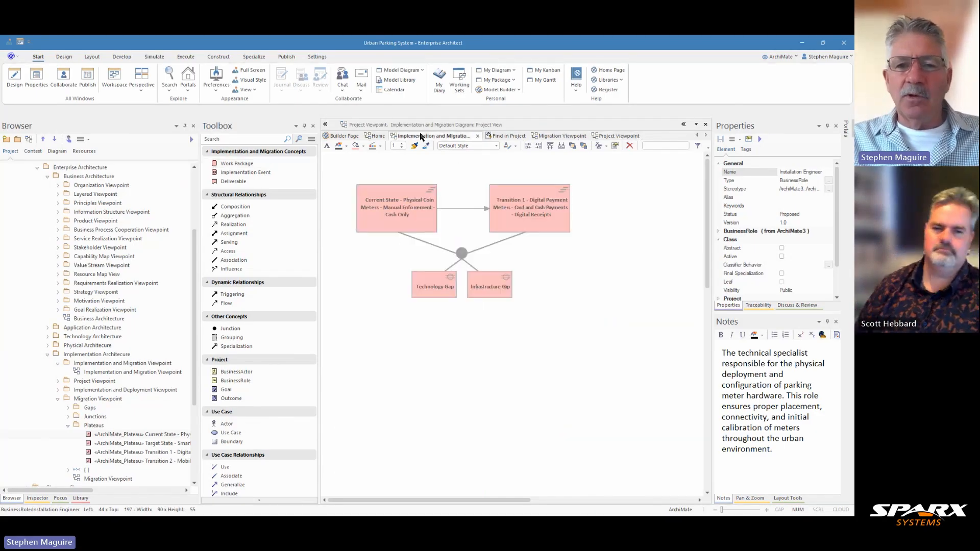
click(381, 353)
key(ctrl+v)
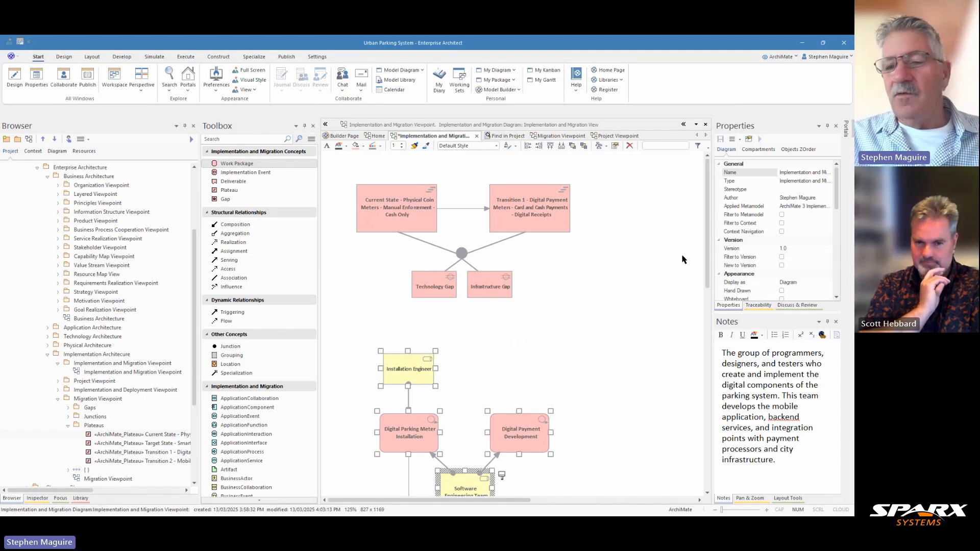
Move the Installation Engineer role beside the Digital Parking Meter Installation work package.
drag(706, 263, 702, 291)
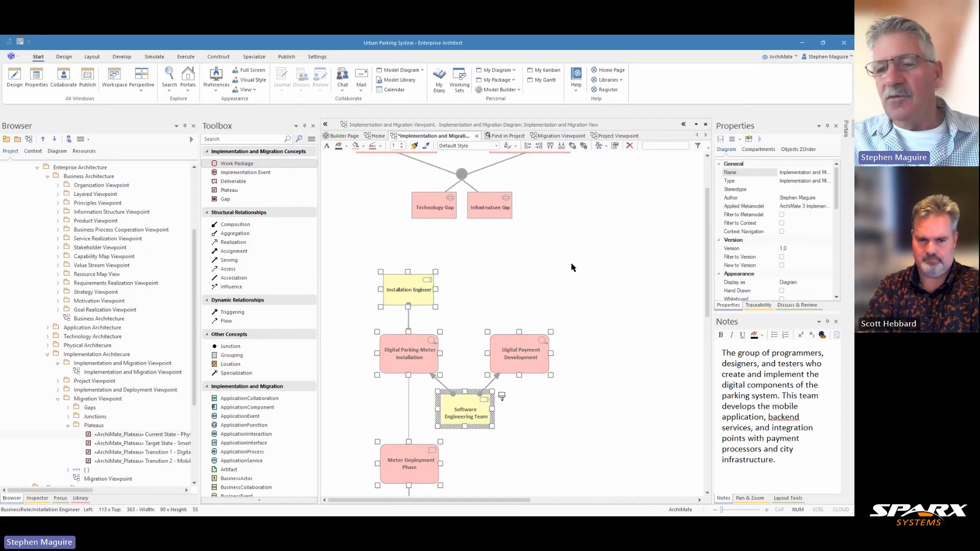
click(580, 283)
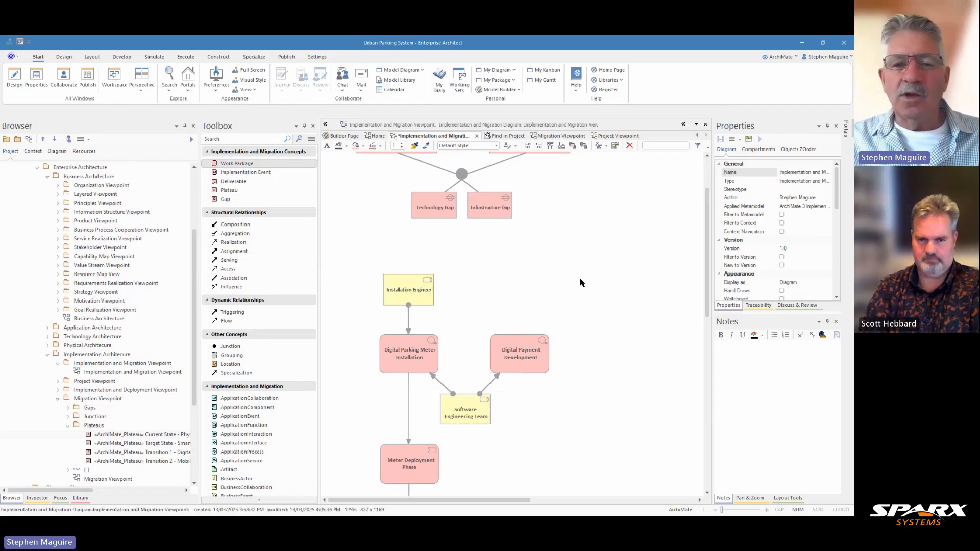
click(398, 295)
mouse_move(398, 295)
mouse_down()
mouse_move(374, 304)
mouse_move(338, 353)
mouse_up()
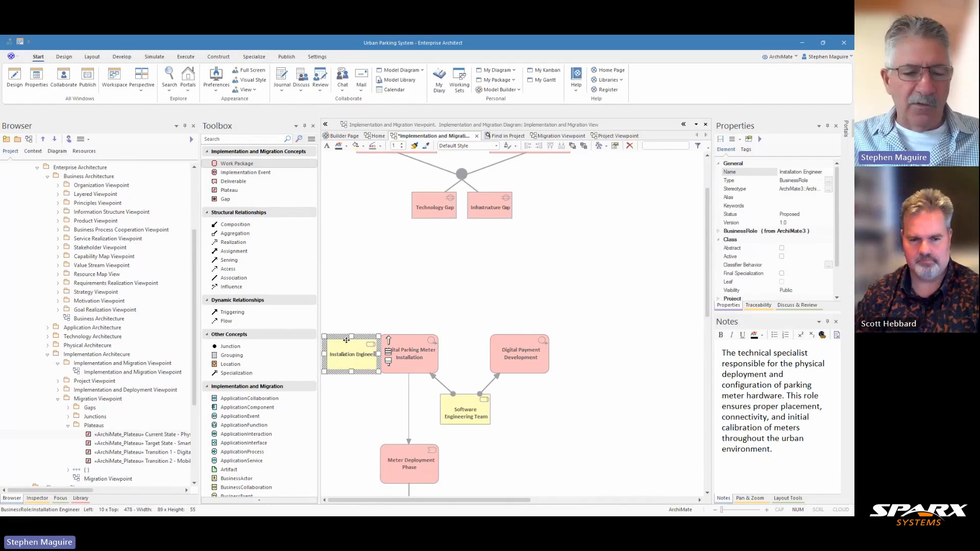
Select all elements in the diagram and nudge them slightly to the right.
key(ctrl+a)
scroll(463, 281, up, 3)
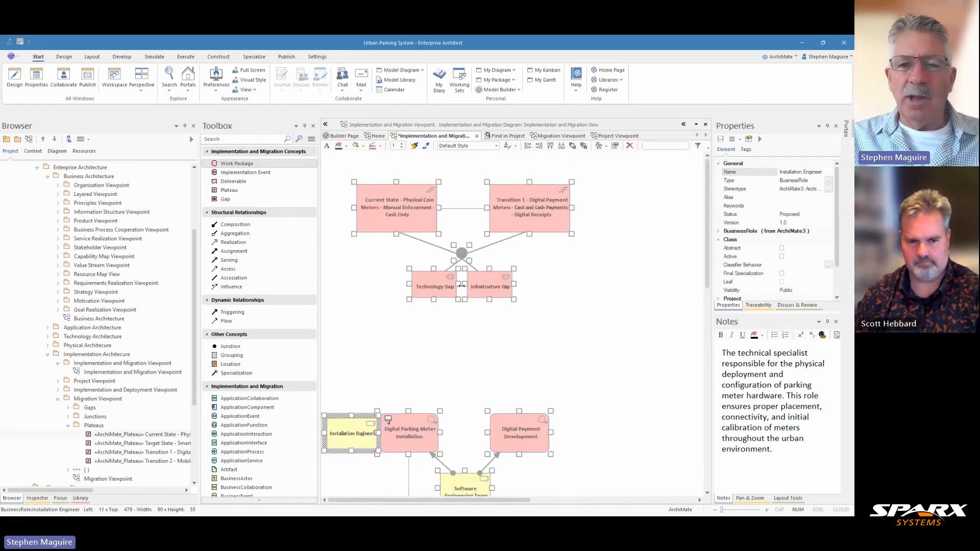
key(Right)
key(Right)
key(Right)
key(Right)
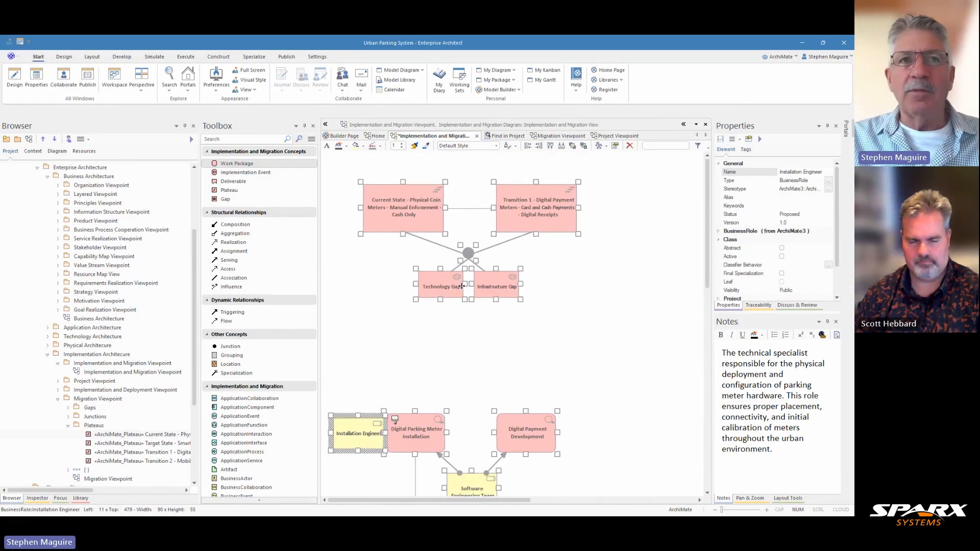
key(Right)
key(Right)
key(Right)
key(Right)
key(Right)
key(Right)
key(Right)
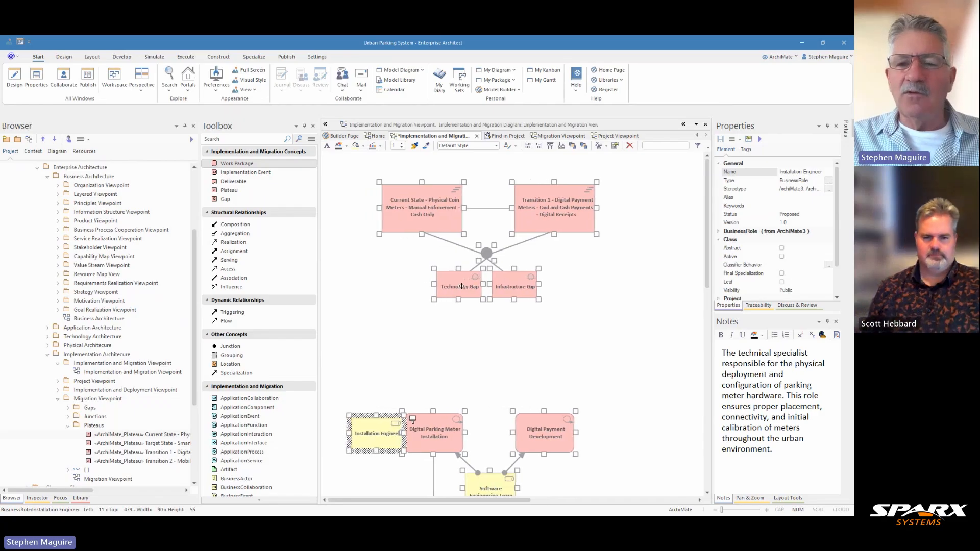
key(Right)
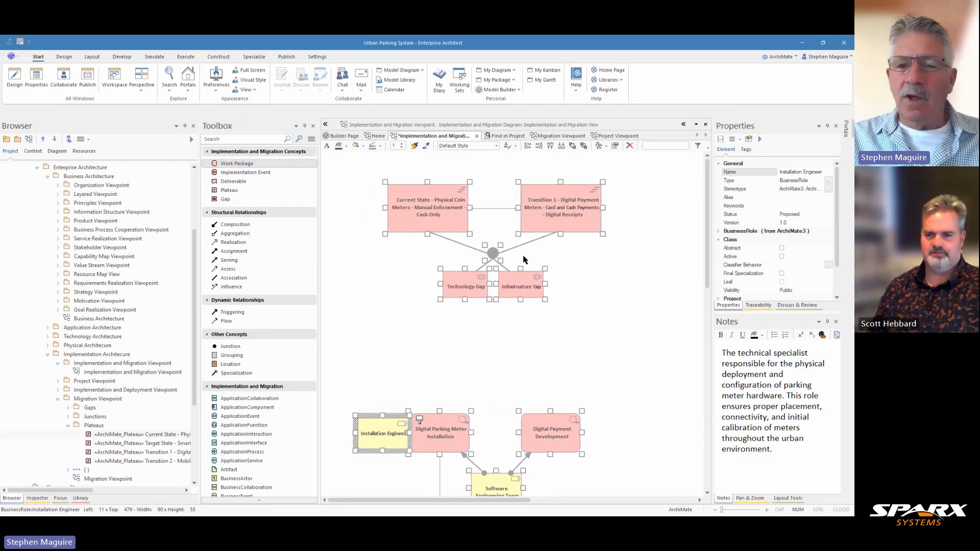
Shift the Installation Engineer role slightly further left of the Digital Parking Meter Installation work package.
click(567, 327)
drag(392, 428, 366, 429)
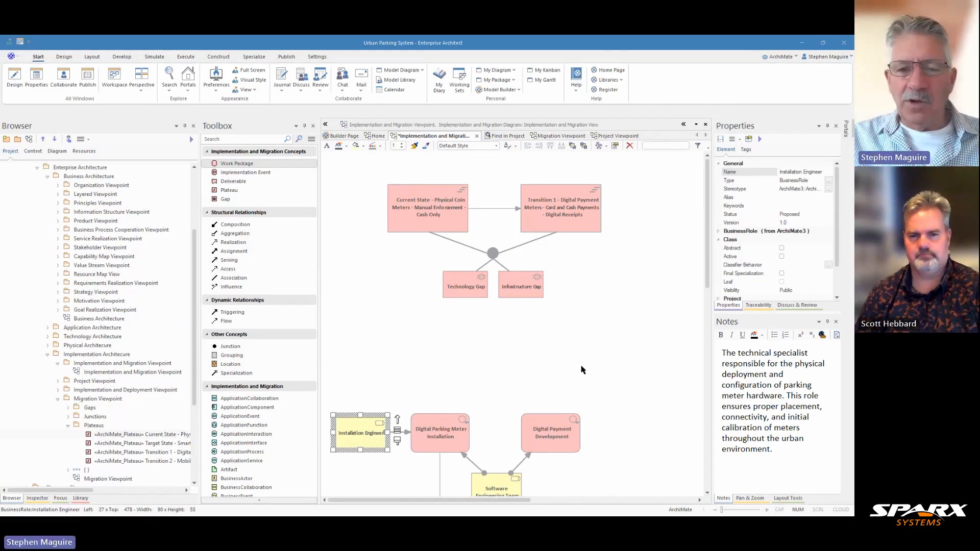
Connect the Digital Parking Meter Installation work package to the Current State plateau with an Associated with relationship, and save the diagram.
click(449, 436)
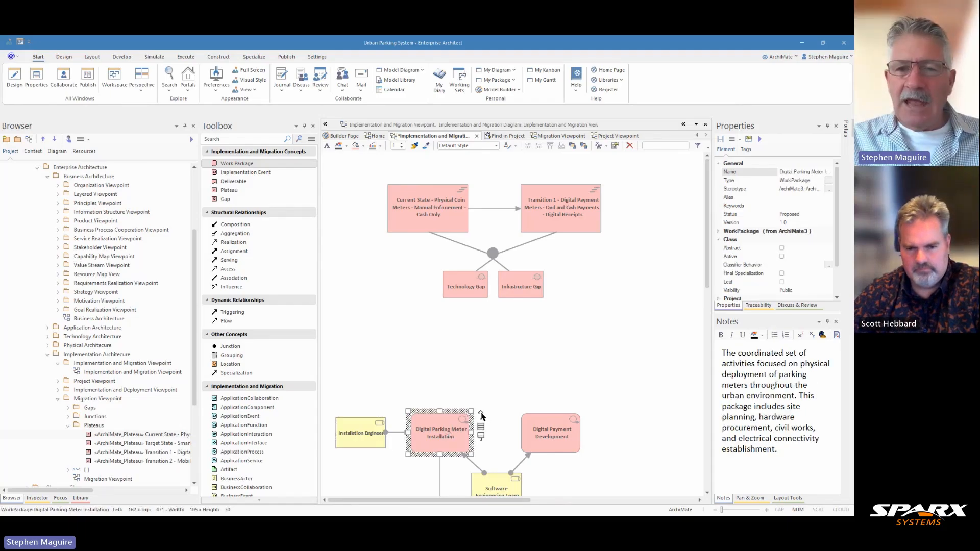
drag(480, 415, 418, 229)
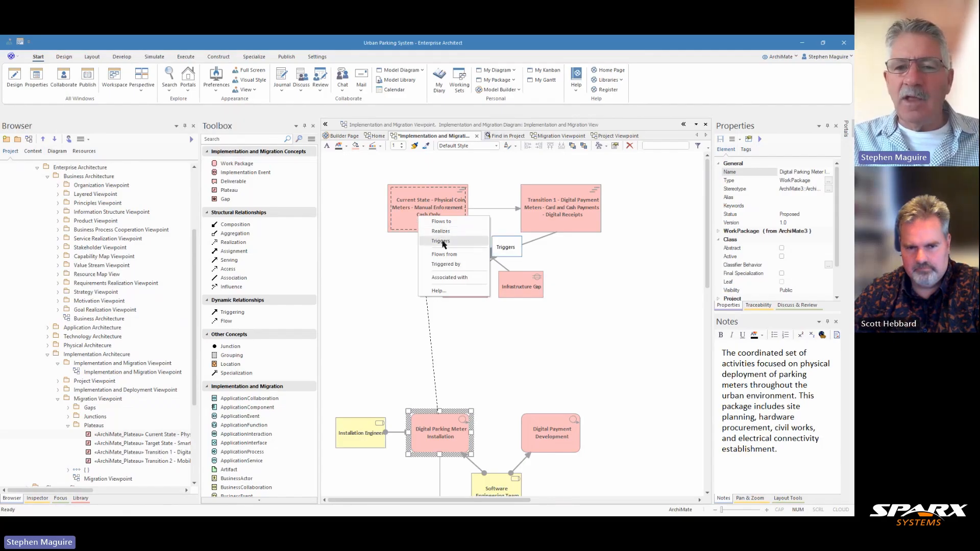
click(442, 278)
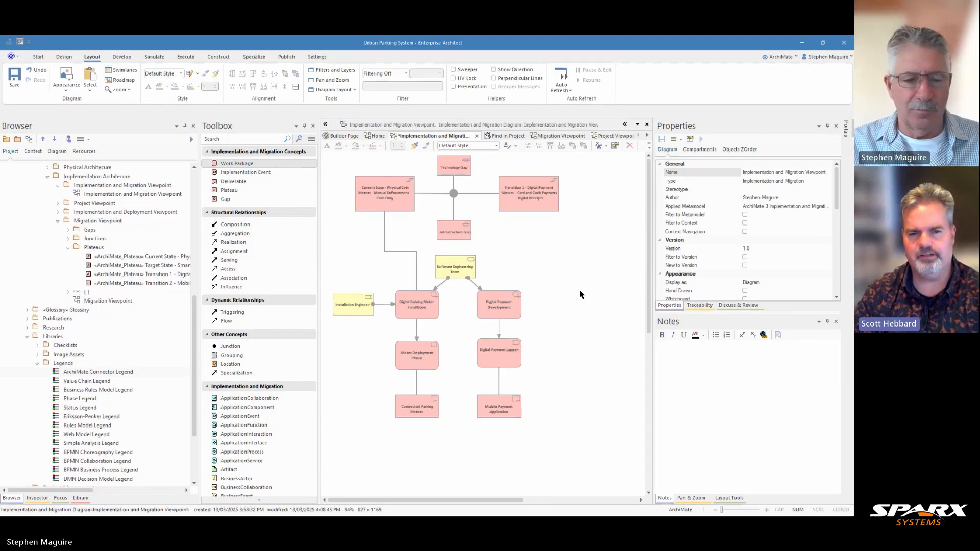
key(ctrl+s)
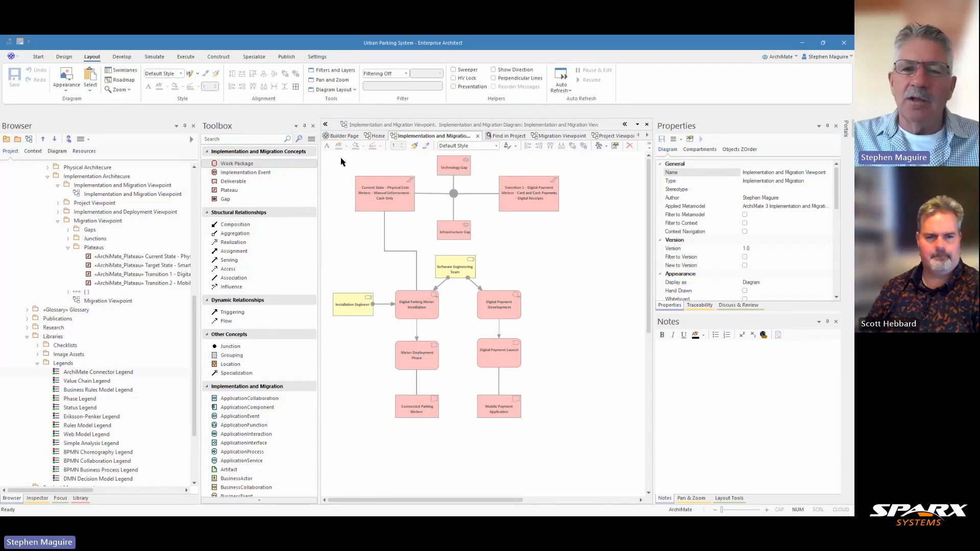
Select groups of diagram elements and review the notes of each work package, event, deliverable and role.
drag(341, 159, 547, 238)
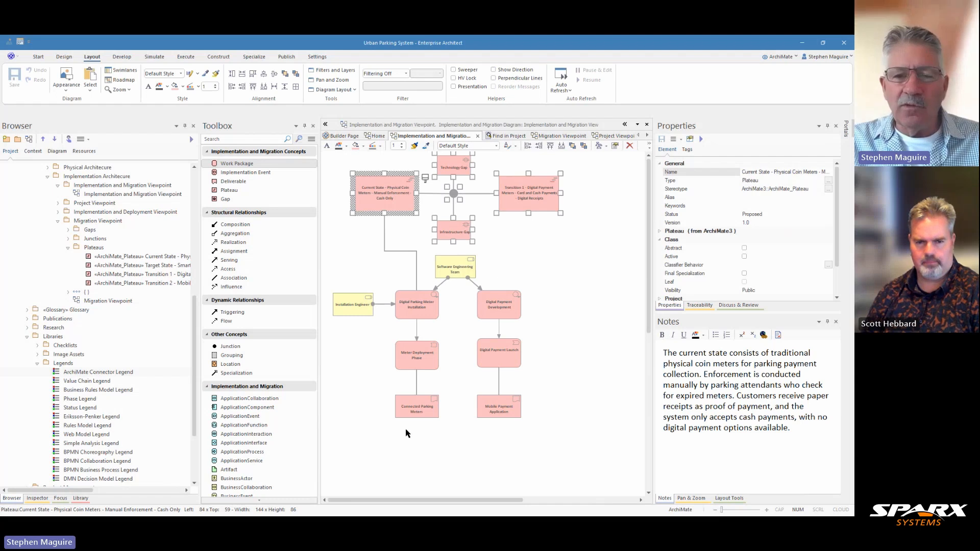
drag(407, 430, 520, 300)
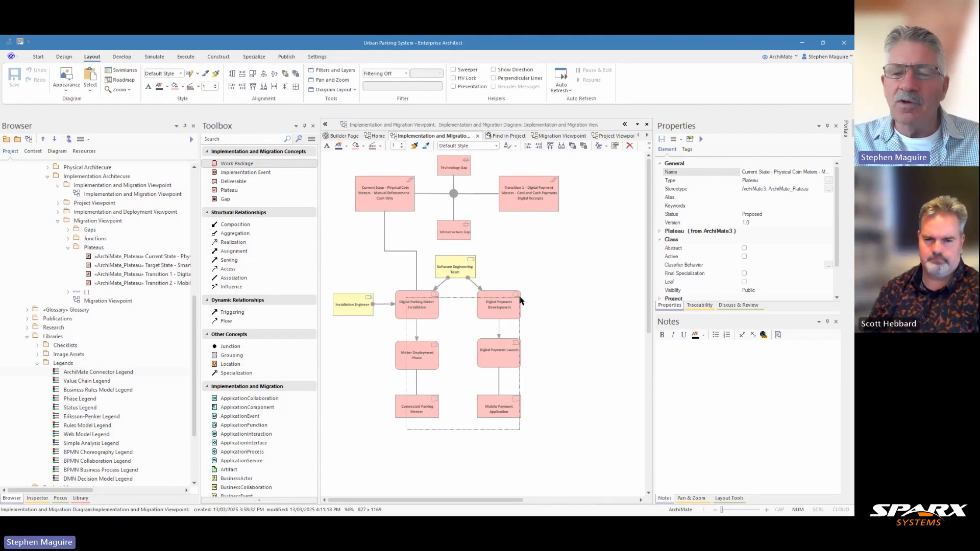
drag(520, 300, 519, 297)
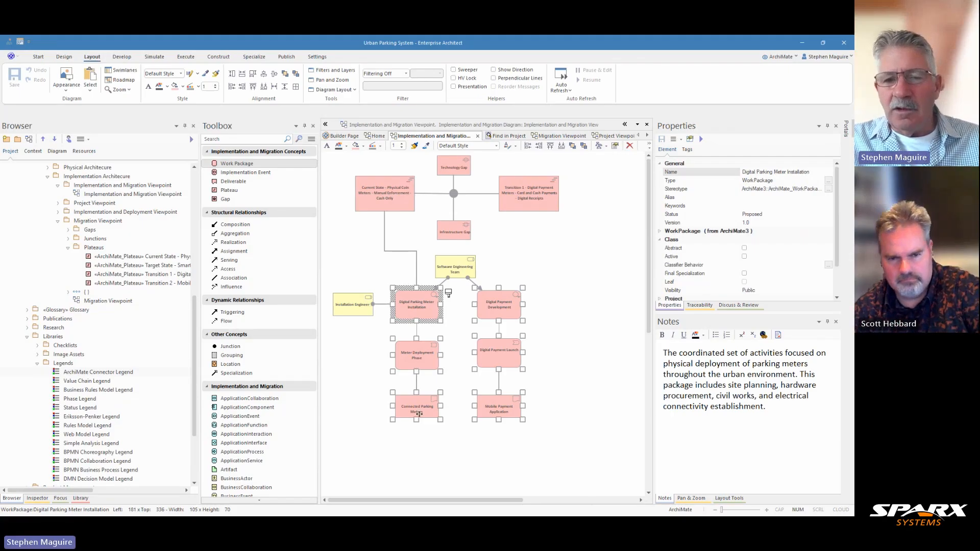
click(571, 267)
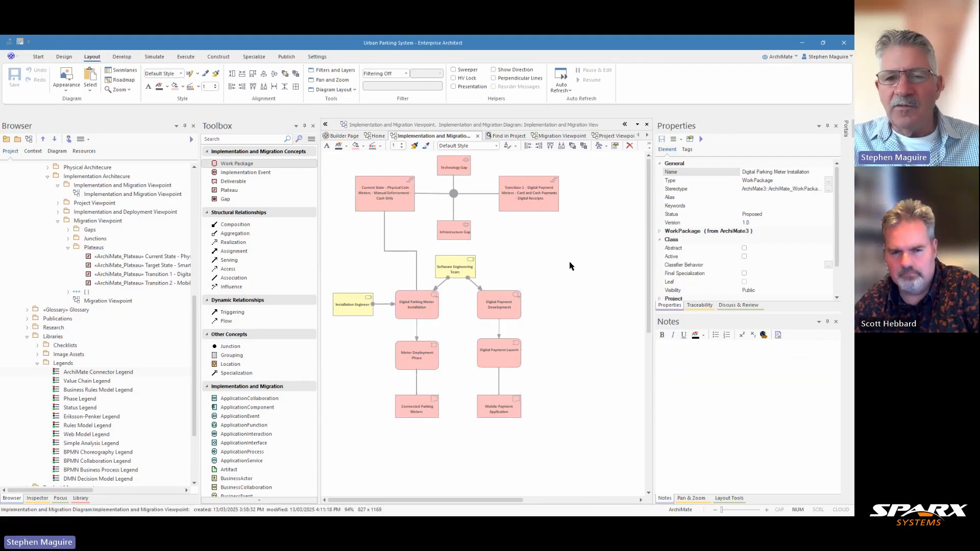
click(421, 304)
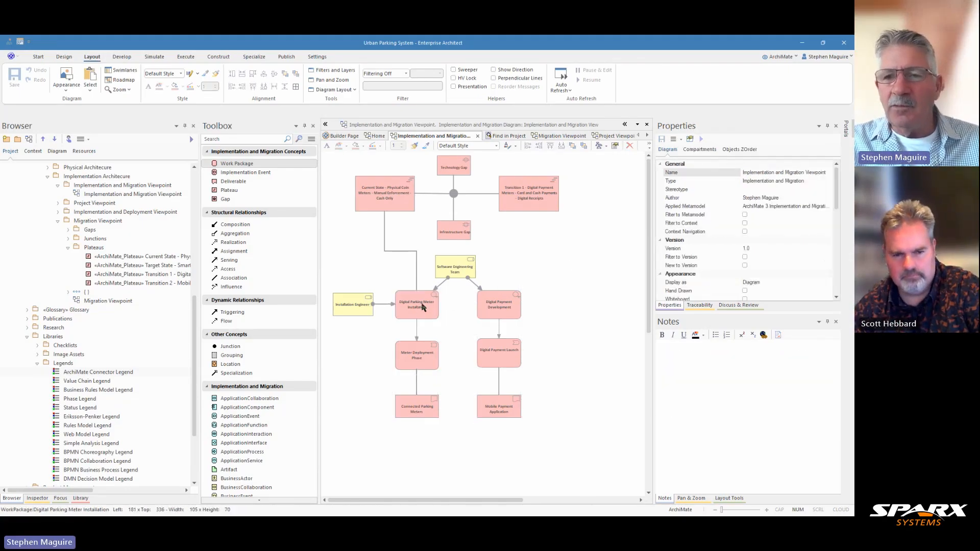
click(414, 357)
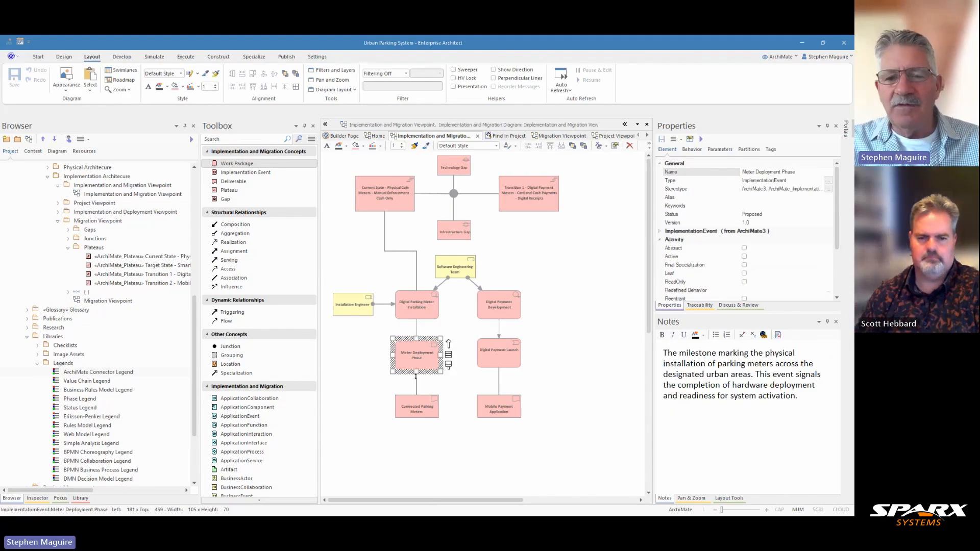
click(418, 405)
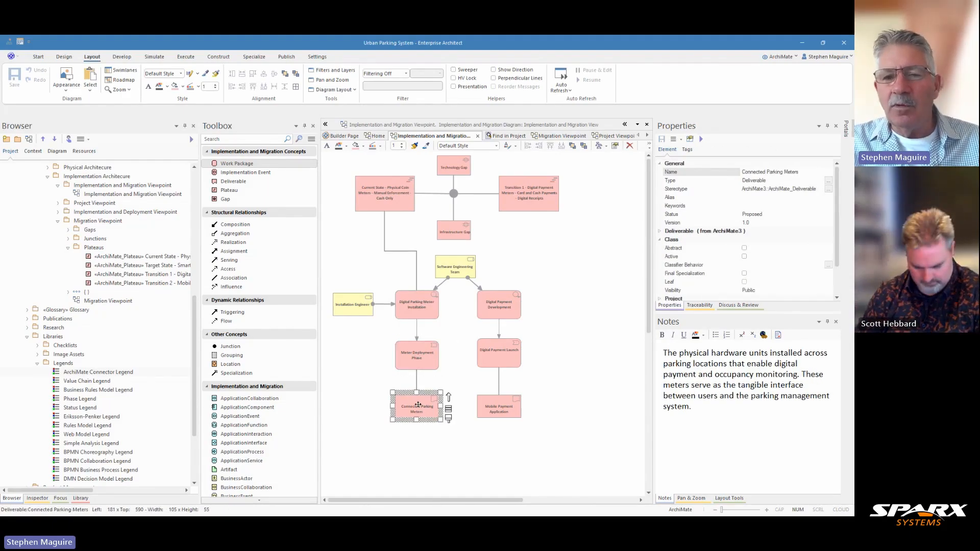
click(362, 307)
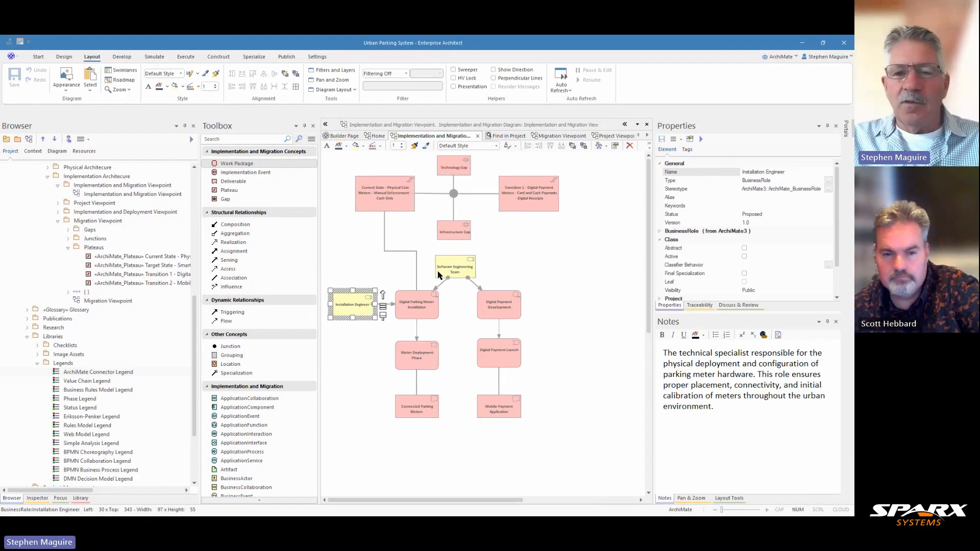
click(401, 253)
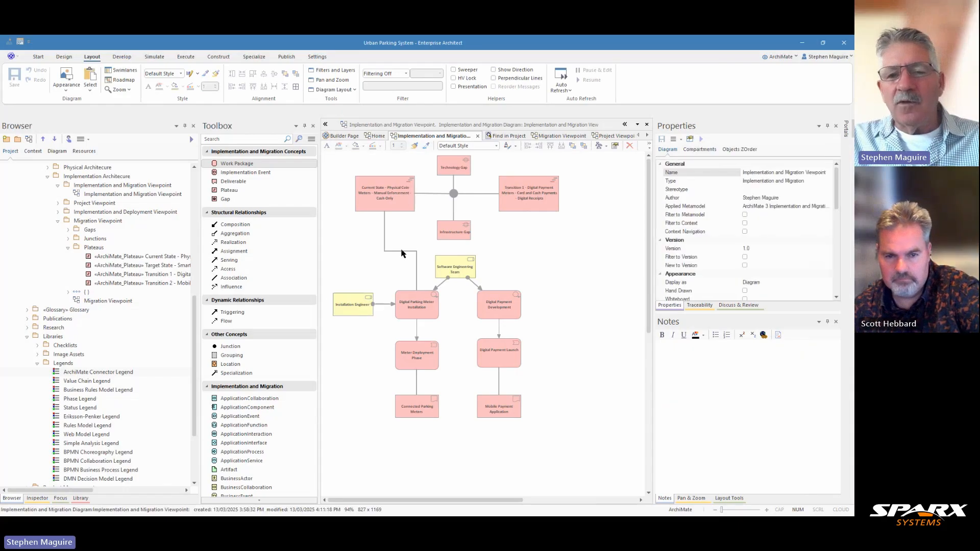
Connect the Digital Payment Development work package to the Transition 1 plateau with an Associated with relationship.
click(499, 303)
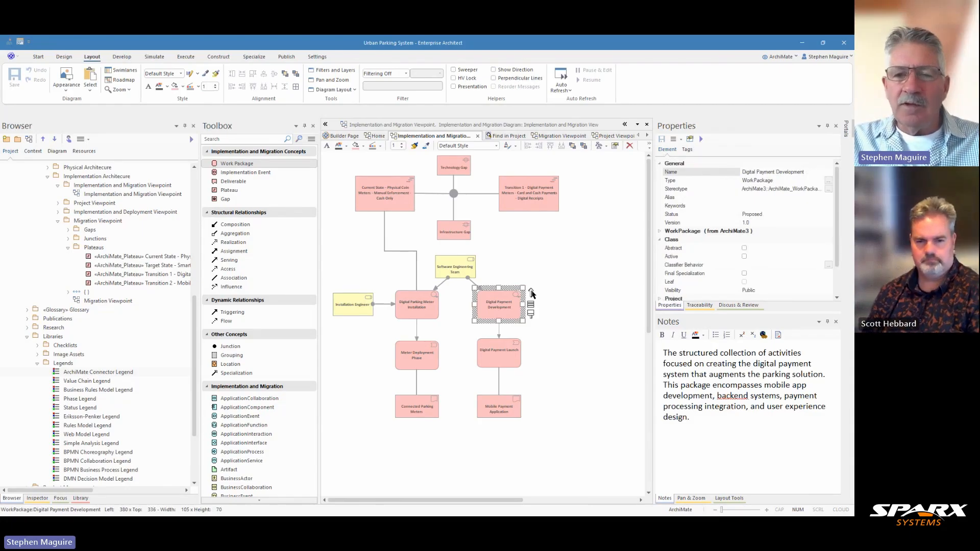
drag(531, 293, 537, 187)
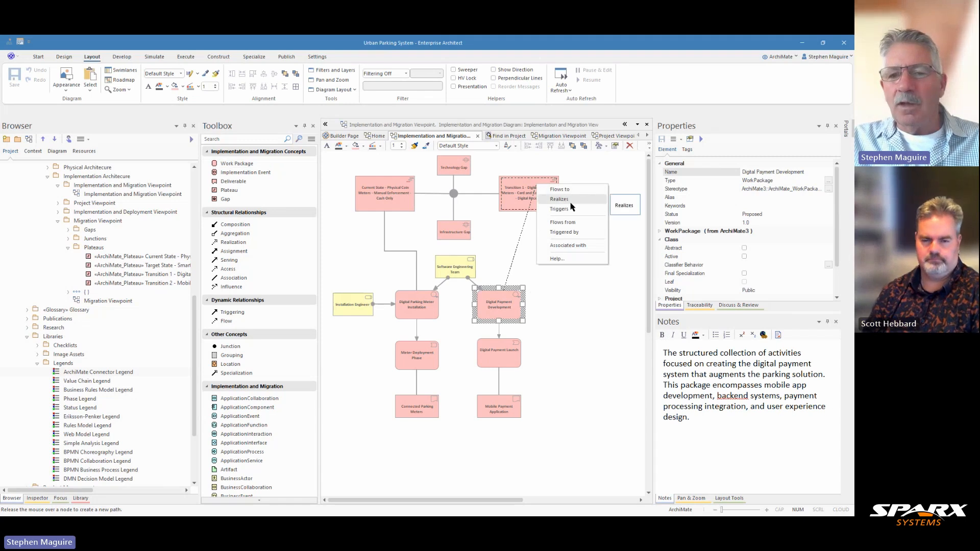
click(567, 245)
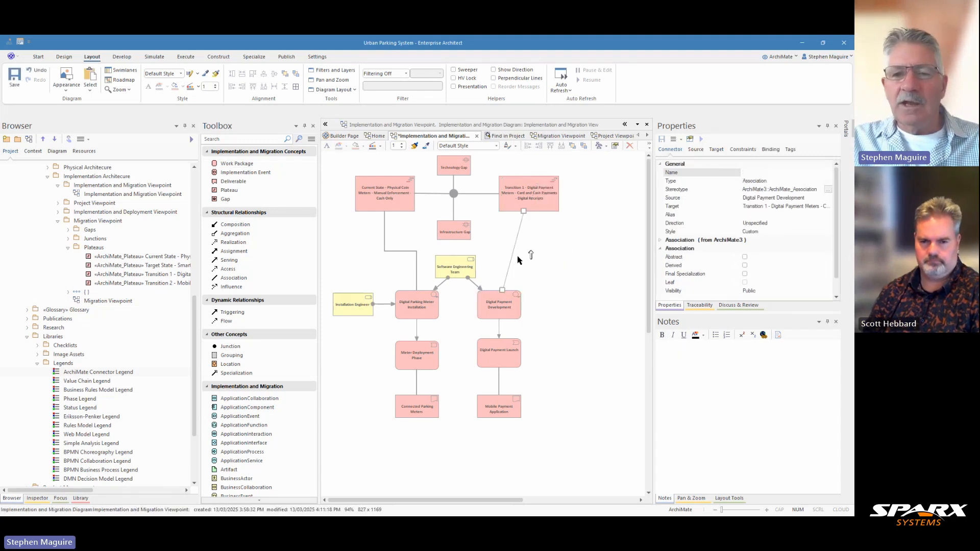
Reroute the new association line with a bend and set its line width to 2.
mouse_move(512, 254)
mouse_down()
mouse_move(498, 252)
mouse_move(535, 244)
mouse_move(530, 252)
mouse_up()
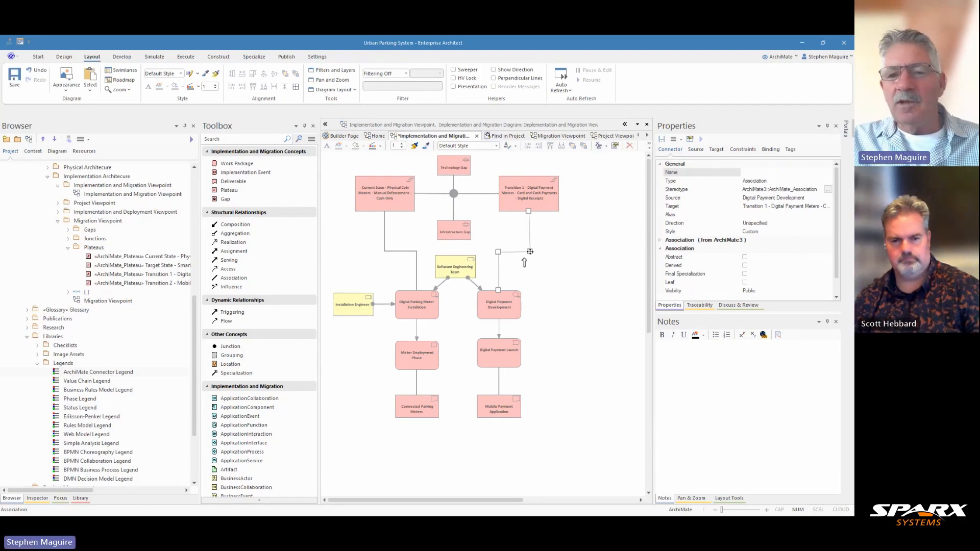
click(572, 251)
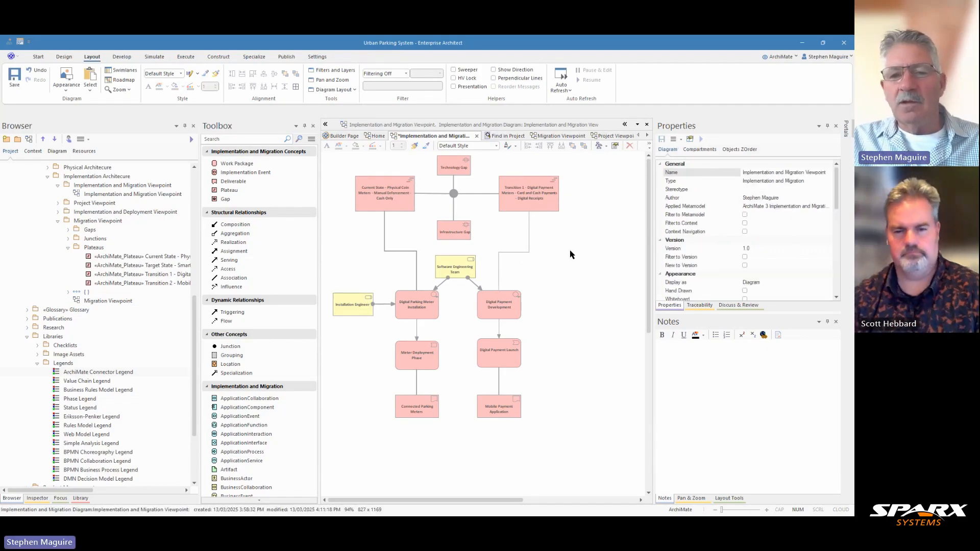
click(518, 252)
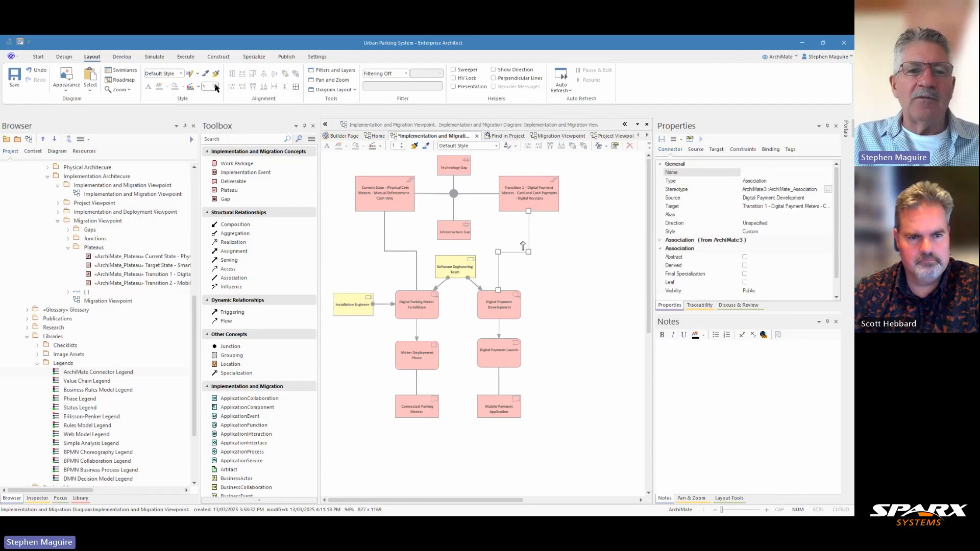
click(215, 85)
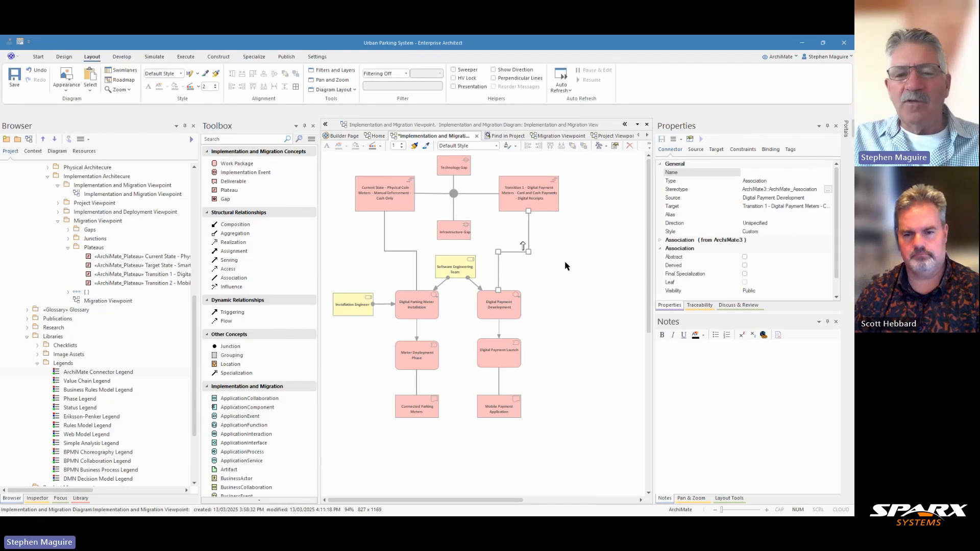
Place the ArchiMate Connector Legend from the Legends library beside the work packages and save the diagram.
click(85, 373)
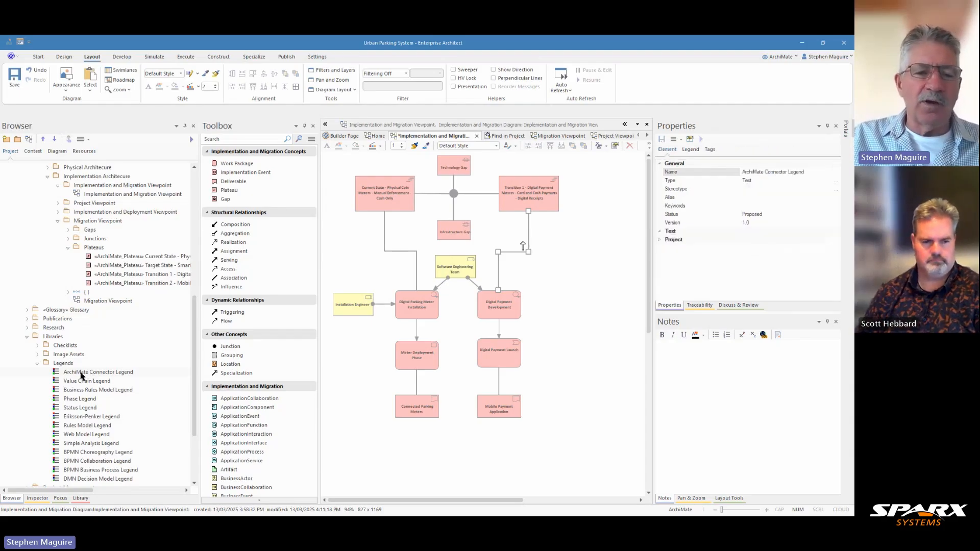
mouse_move(87, 376)
mouse_down()
mouse_move(172, 381)
mouse_move(384, 337)
mouse_move(460, 297)
mouse_move(577, 287)
mouse_move(570, 297)
mouse_up()
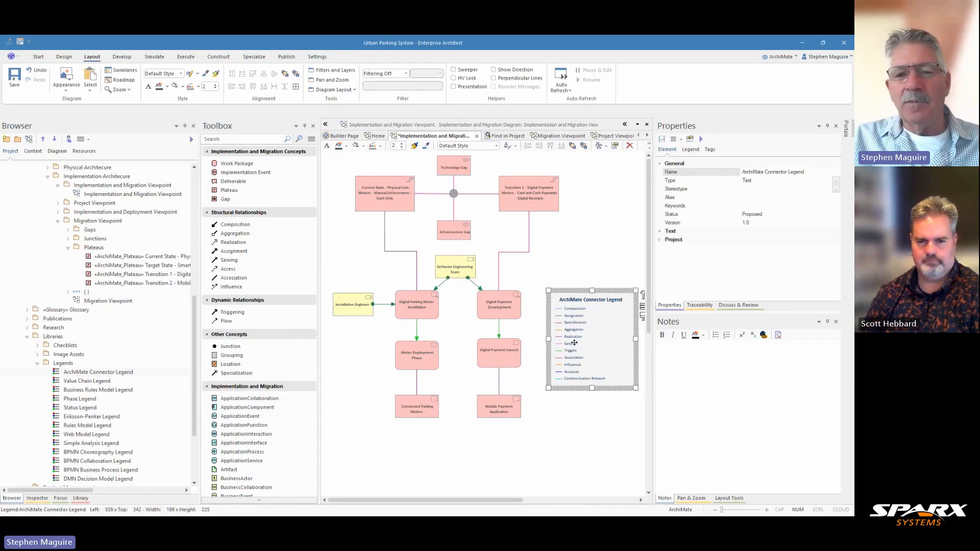
scroll(575, 414, up, 2)
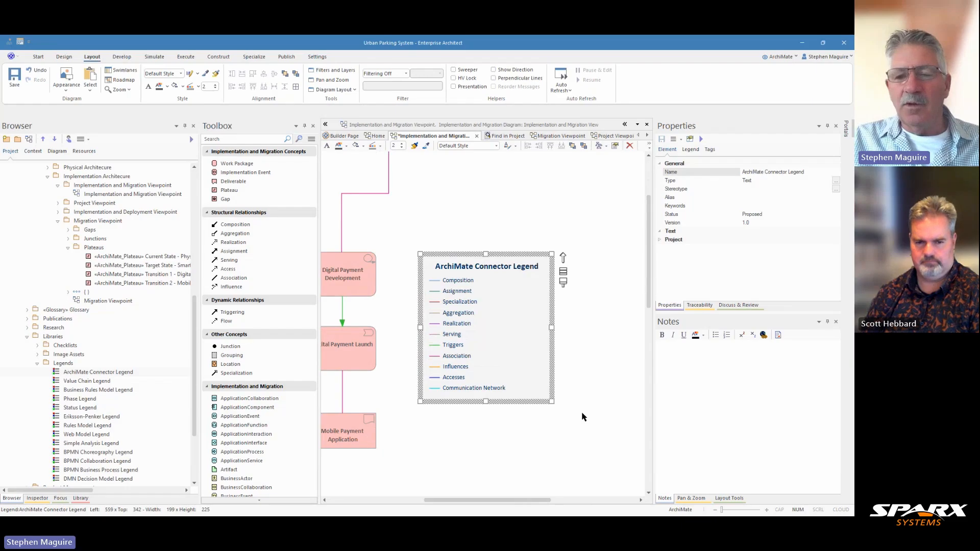
click(692, 498)
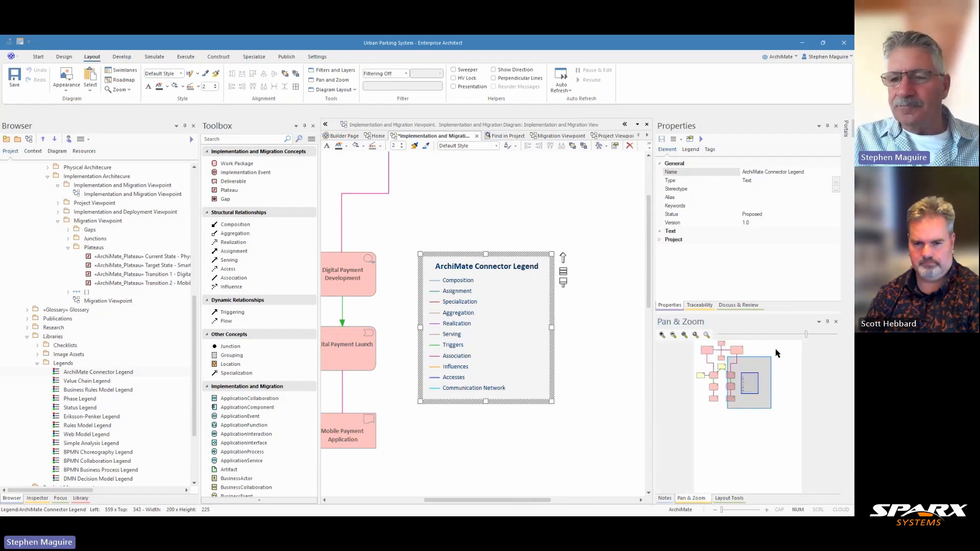
drag(806, 335, 798, 339)
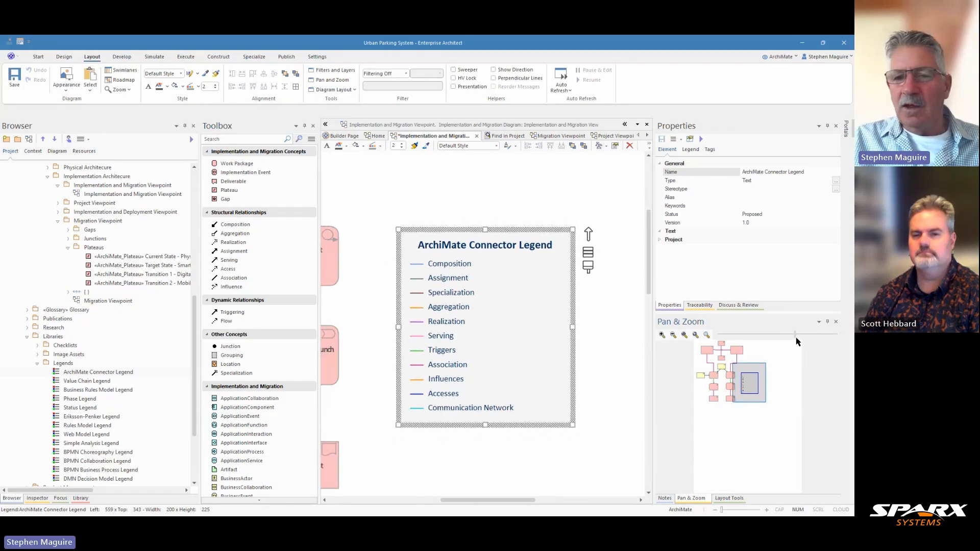
drag(758, 387, 735, 393)
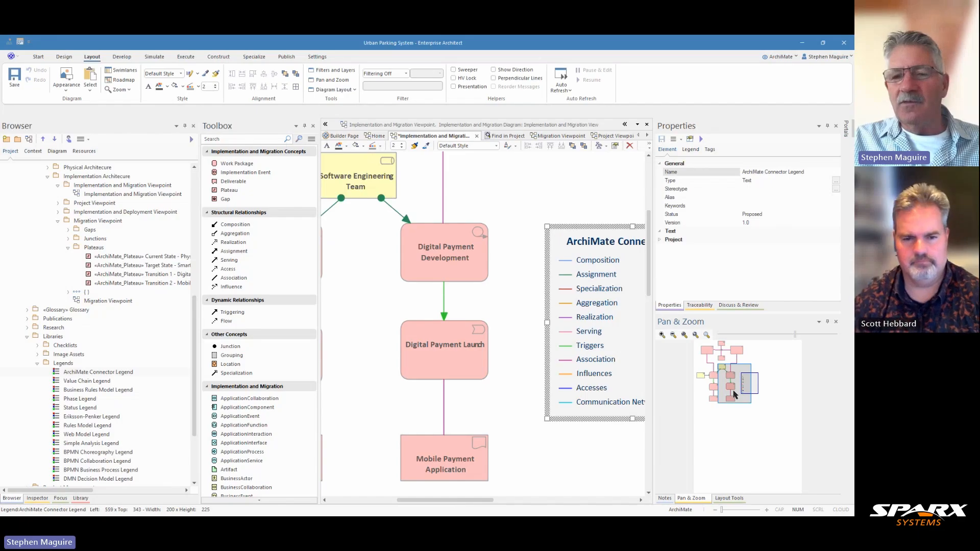
drag(735, 394, 736, 395)
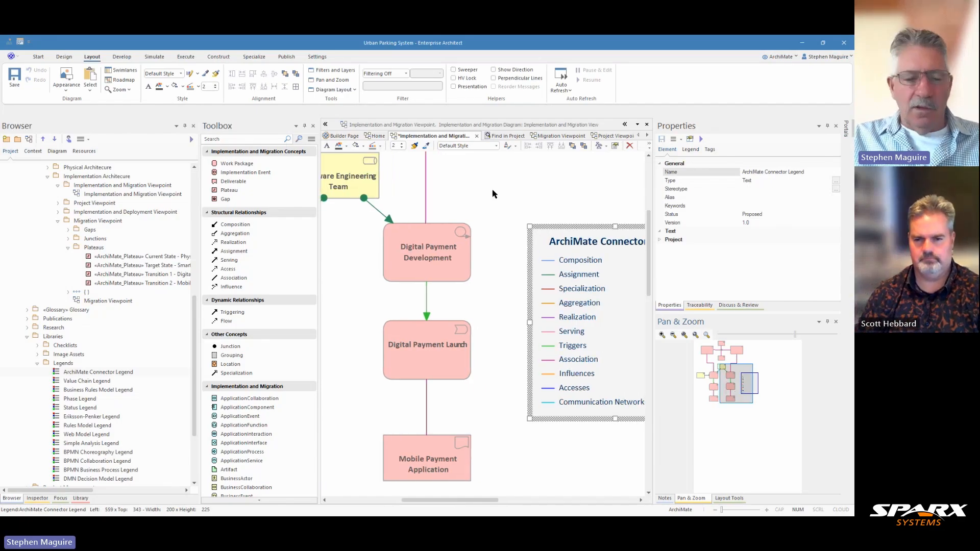
key(ctrl+s)
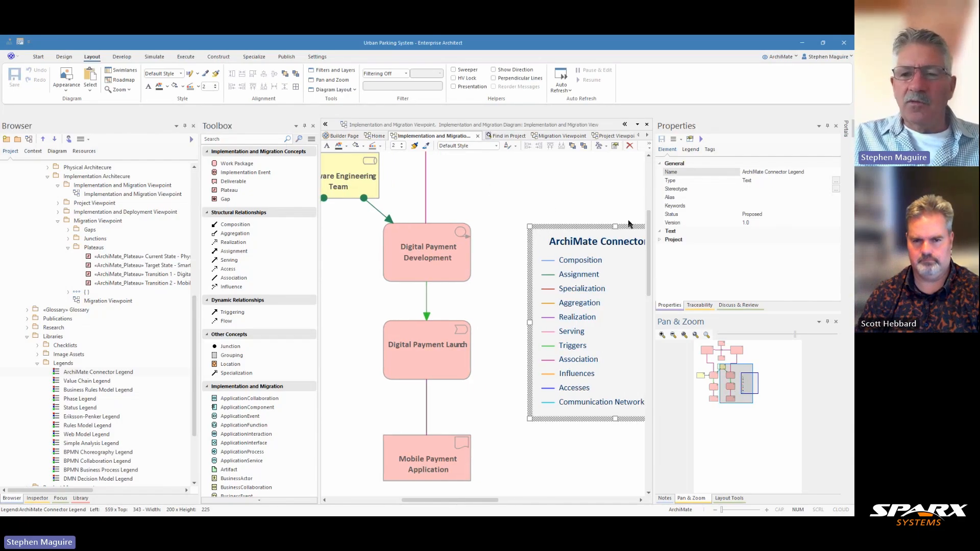
ctrl+scroll(506, 336, up, 1)
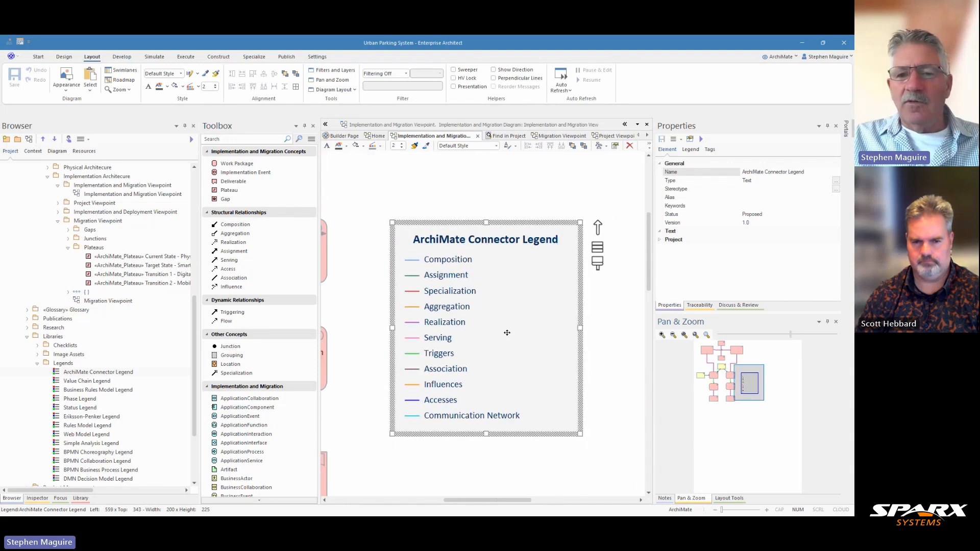
drag(485, 499, 389, 499)
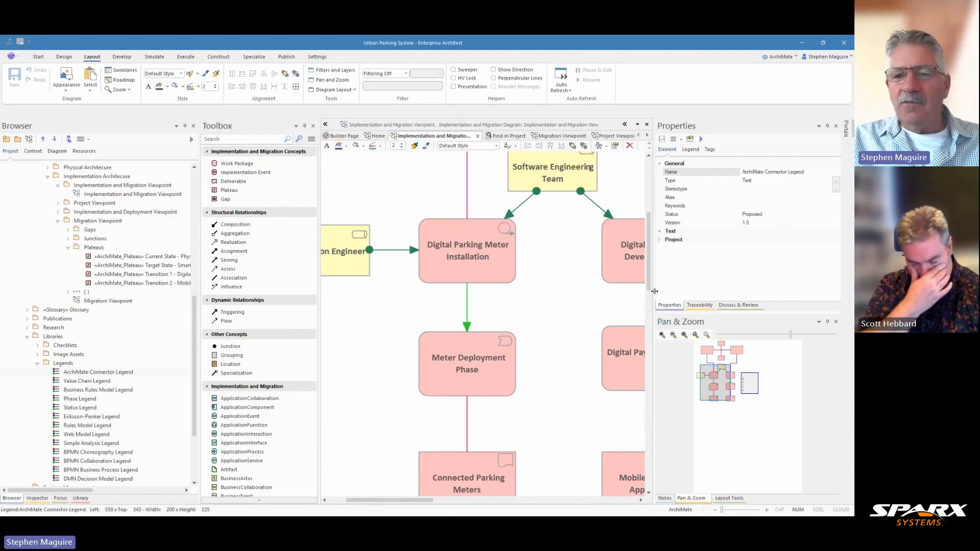
drag(654, 291, 713, 262)
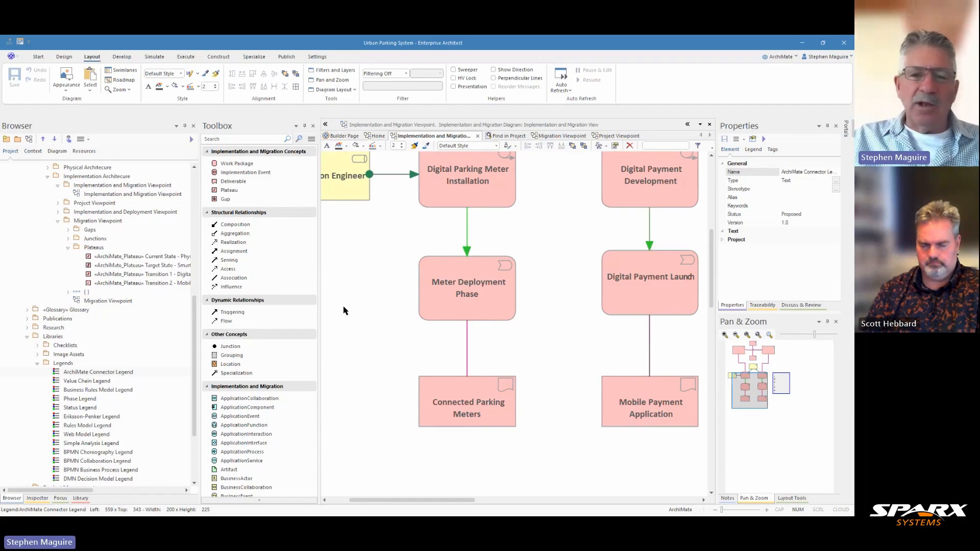
drag(319, 306, 289, 306)
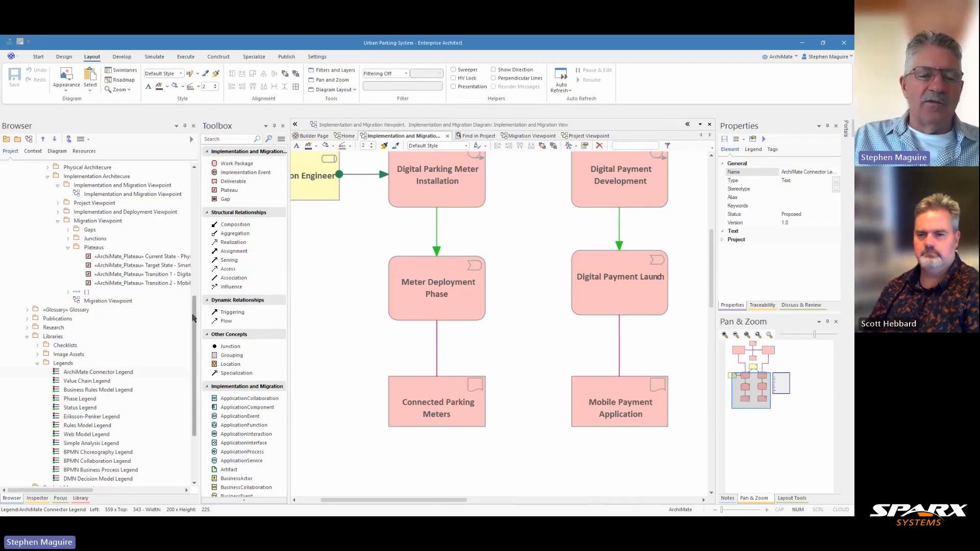
scroll(194, 320, down, 2)
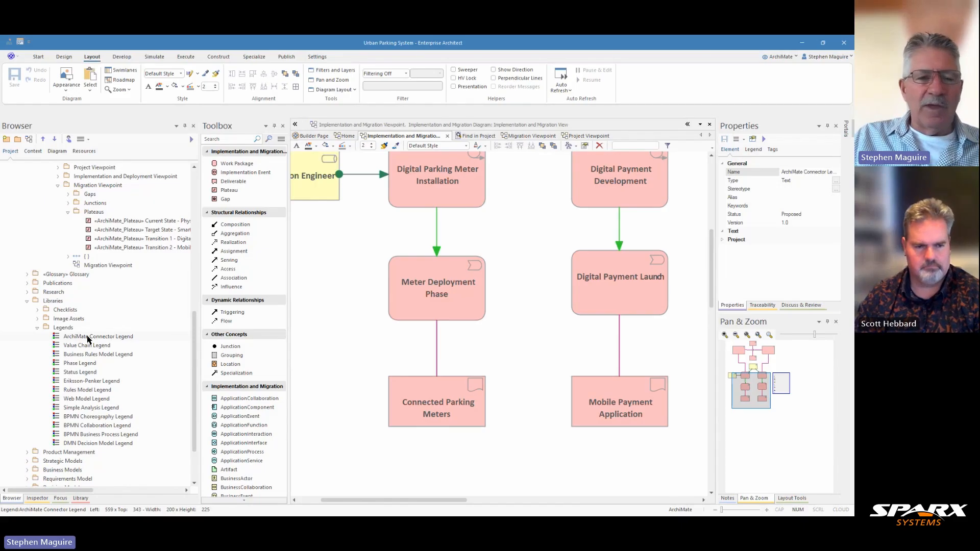
click(36, 328)
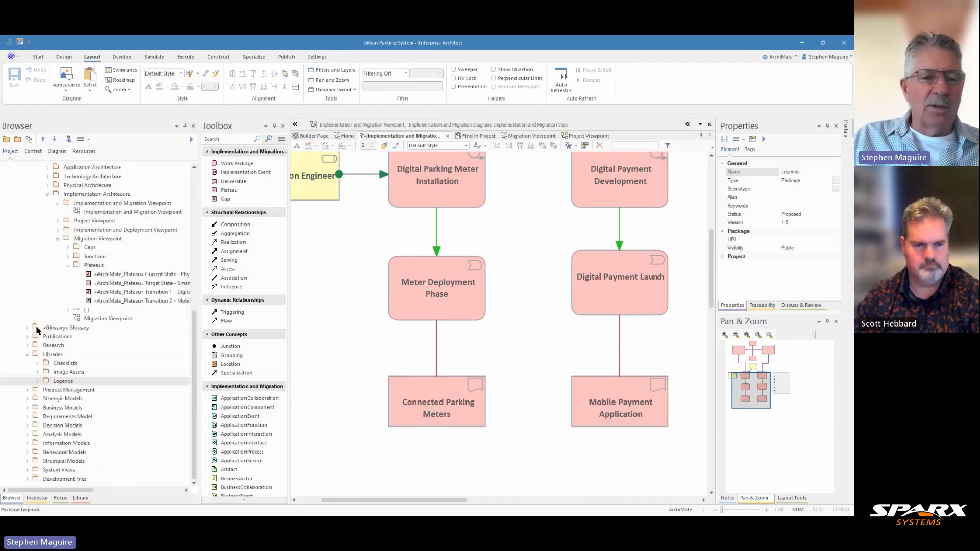
Set the smart-phone-app-and-tap image asset as the alternate image of the Mobile Payment Application deliverable.
click(38, 372)
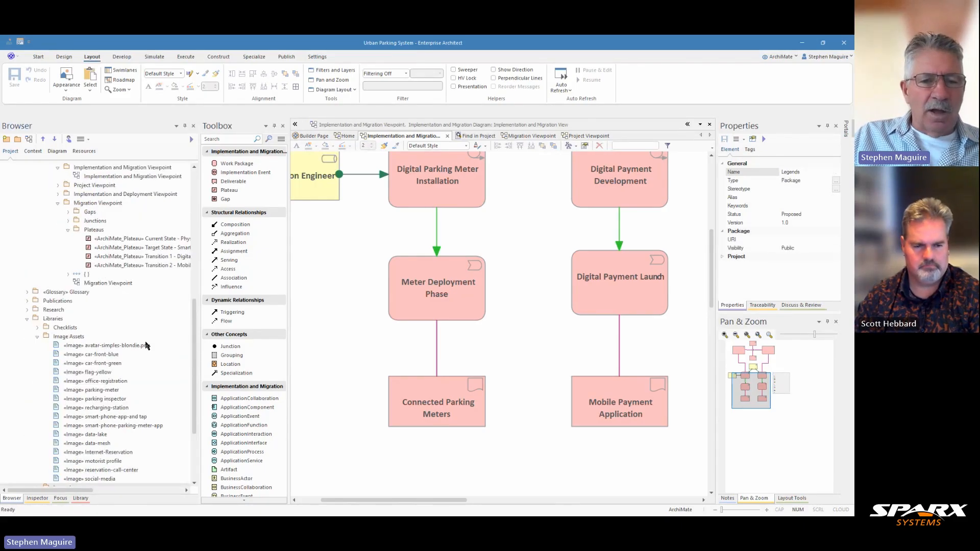
scroll(146, 345, down, 2)
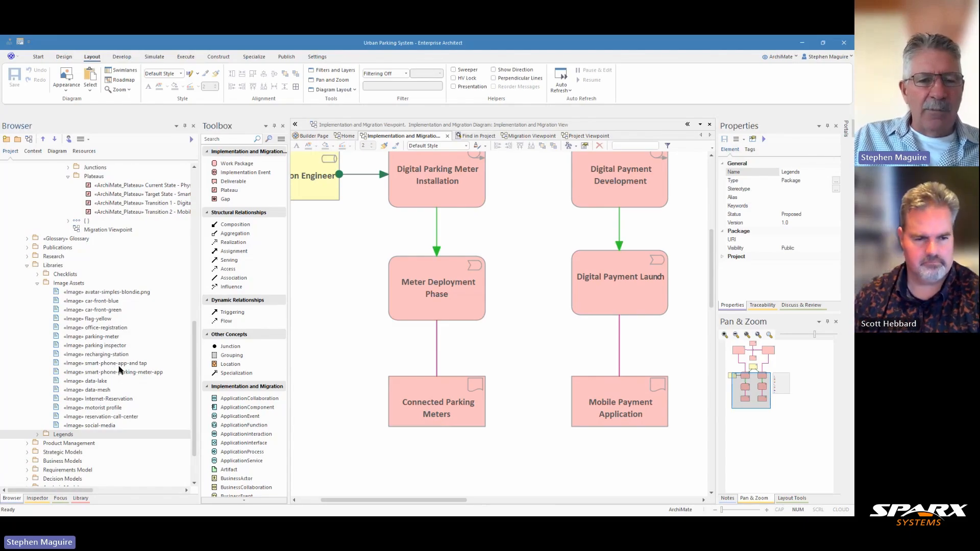
click(119, 365)
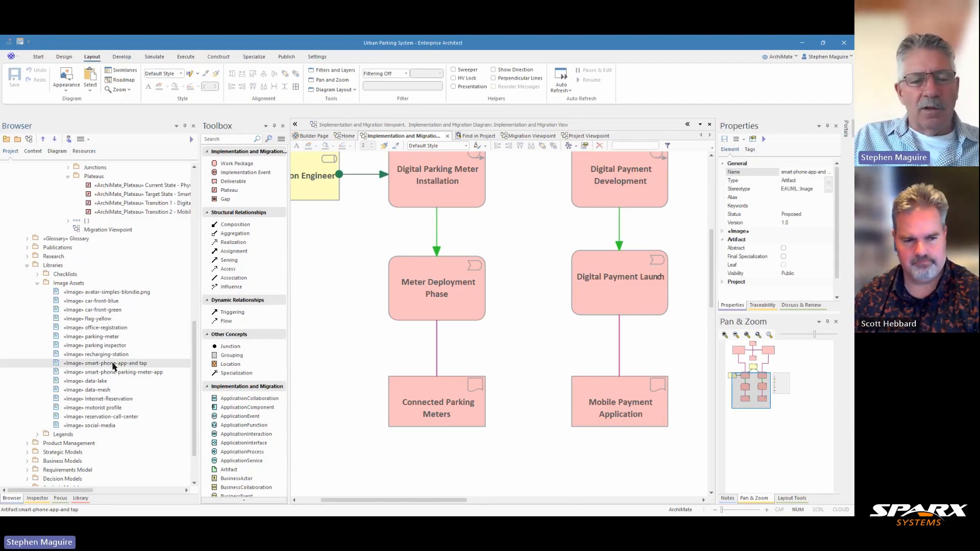
drag(113, 365, 616, 401)
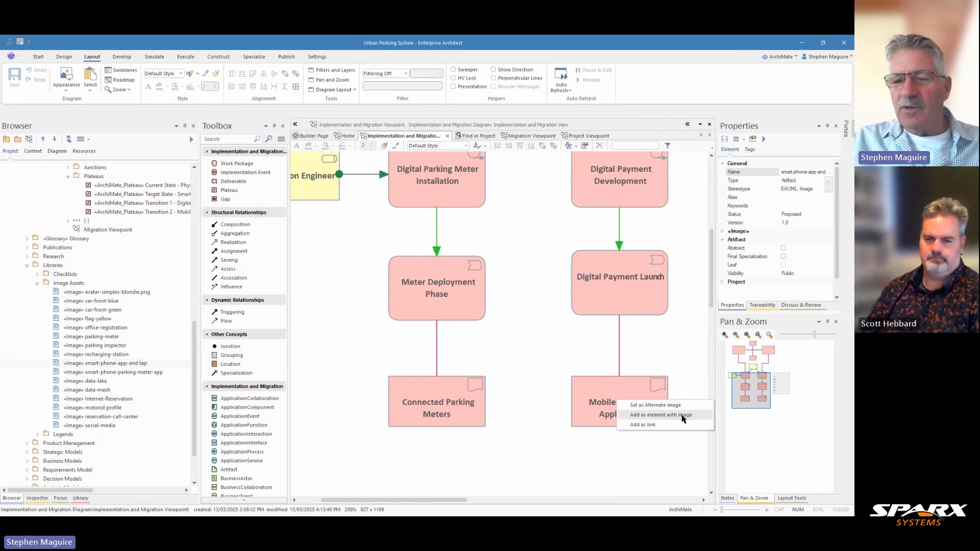
click(650, 406)
click(653, 422)
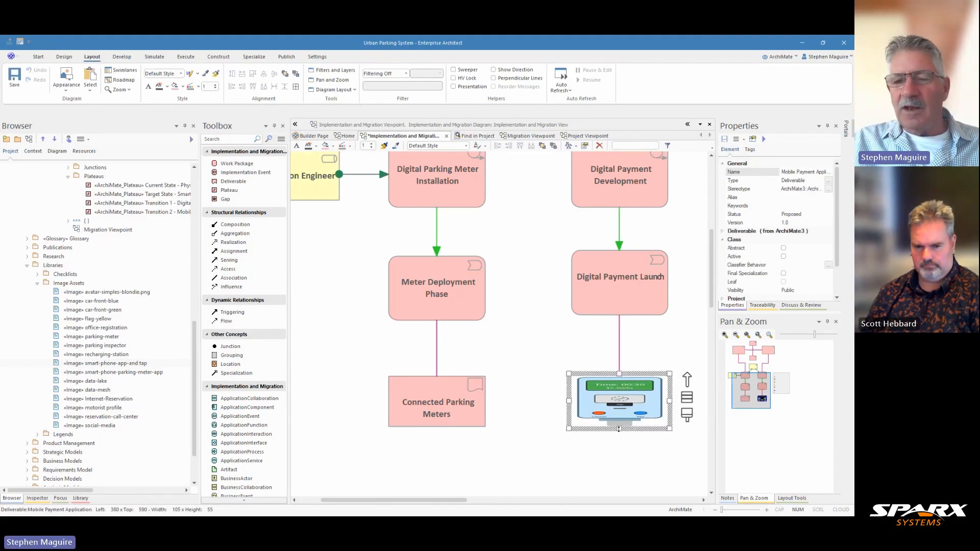
Enlarge the Mobile Payment Application deliverable downward so the whole phone image shows.
drag(618, 429, 631, 514)
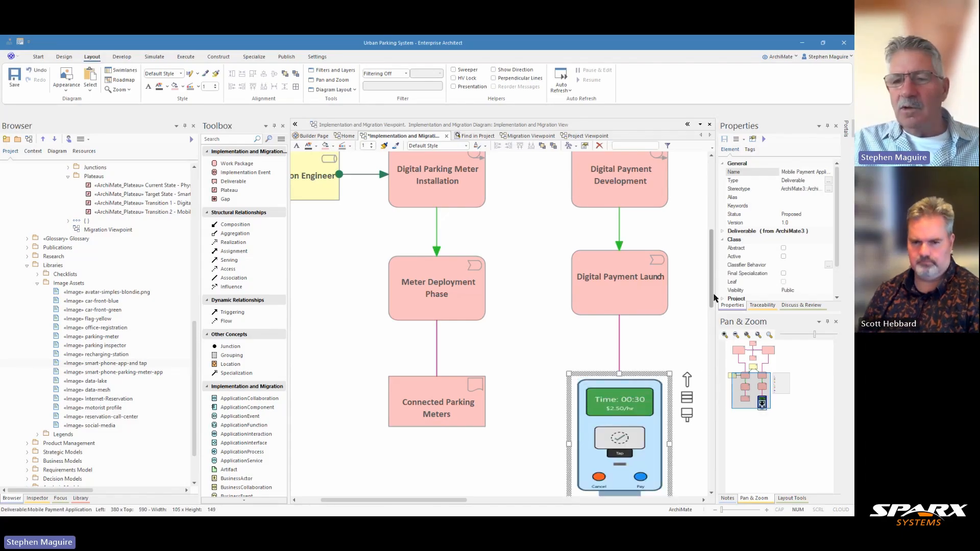
drag(711, 297, 712, 319)
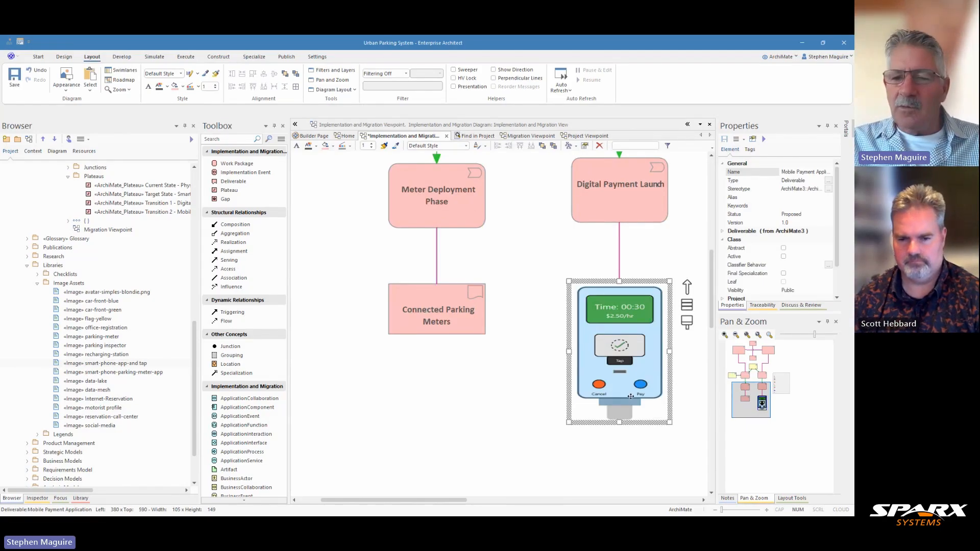
drag(619, 422, 619, 438)
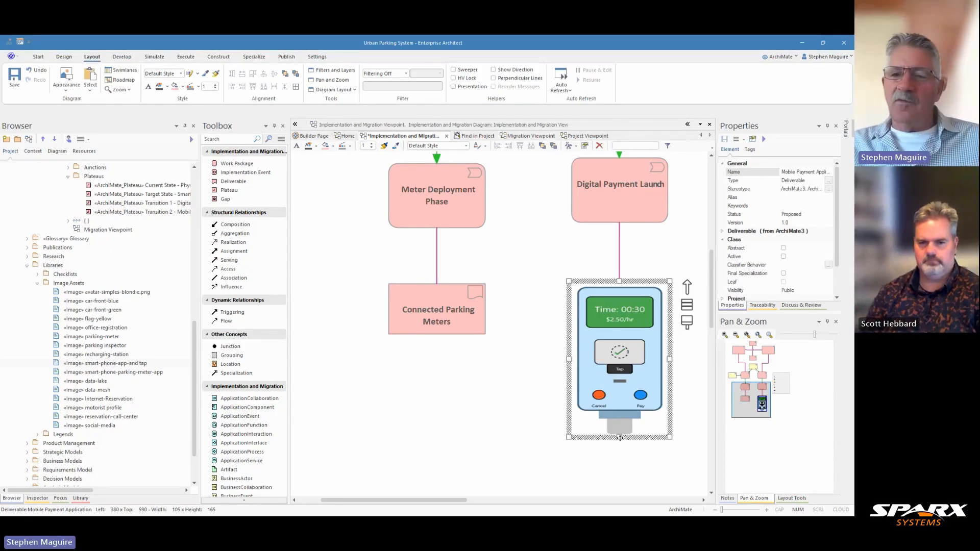
scroll(500, 380, down, 1)
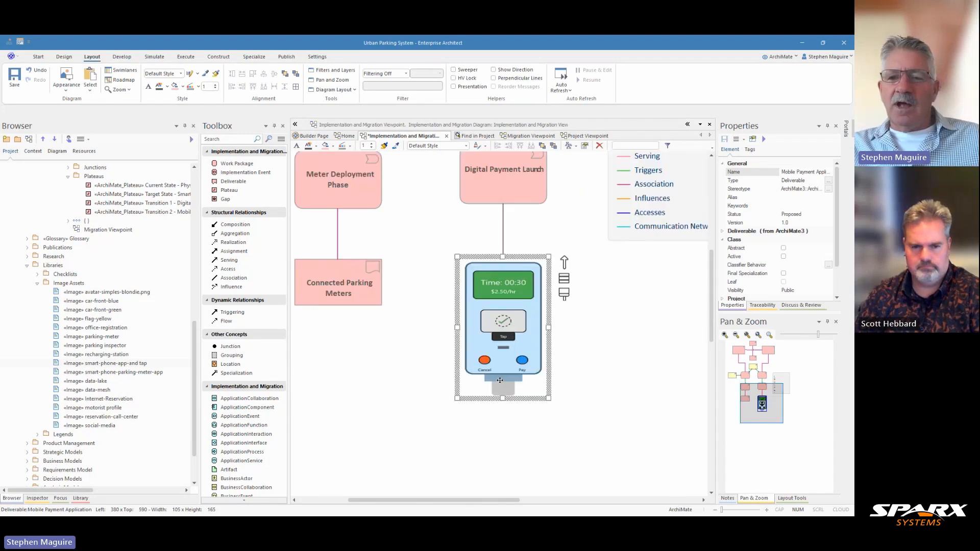
scroll(500, 381, down, 2)
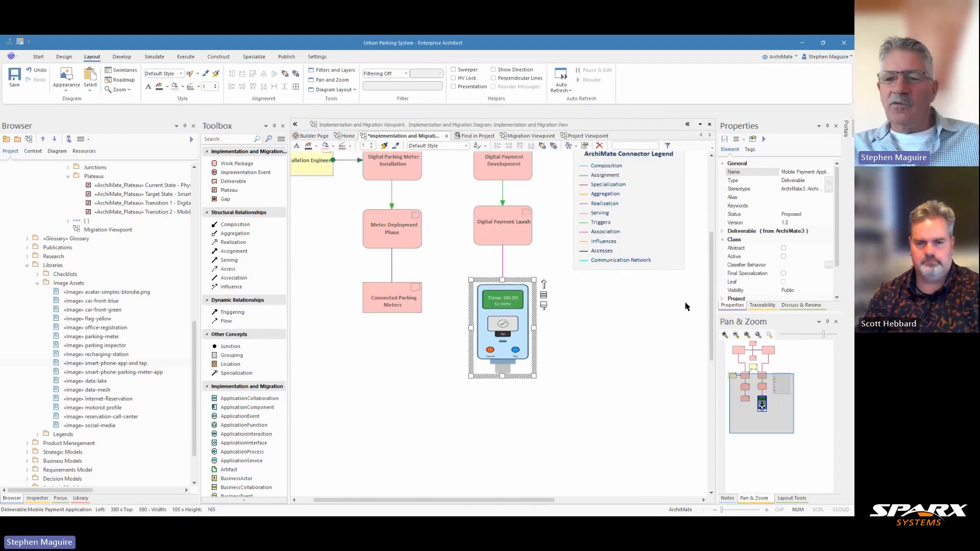
drag(711, 301, 710, 257)
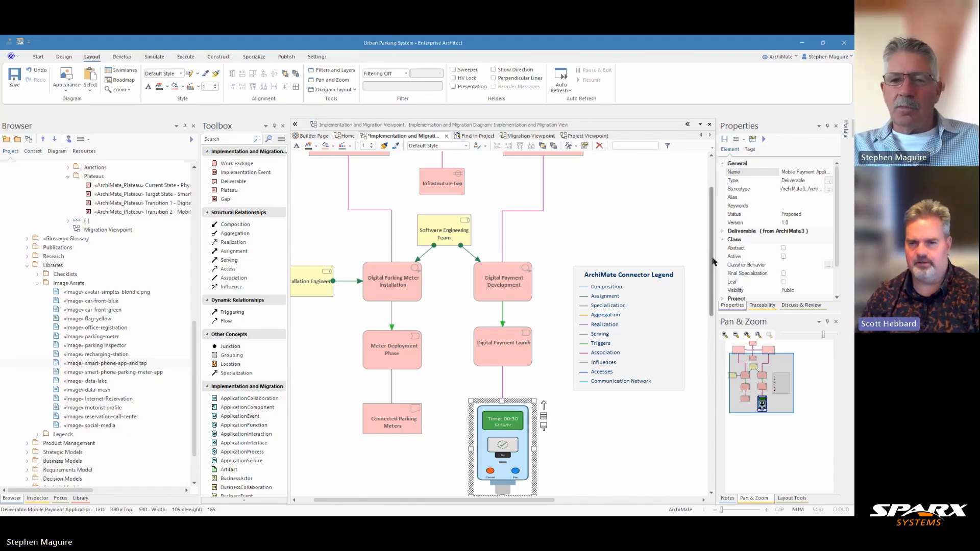
scroll(713, 262, up, 1)
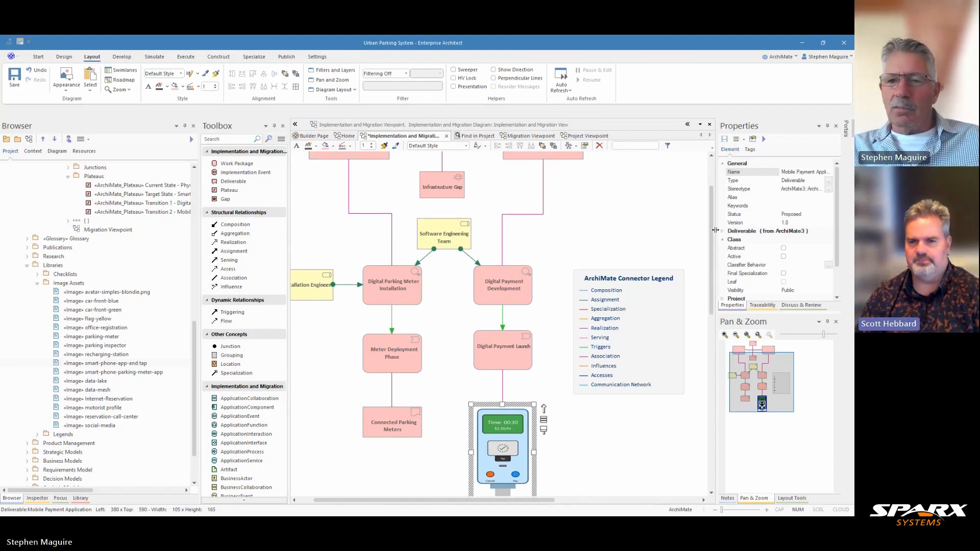
drag(715, 236, 676, 240)
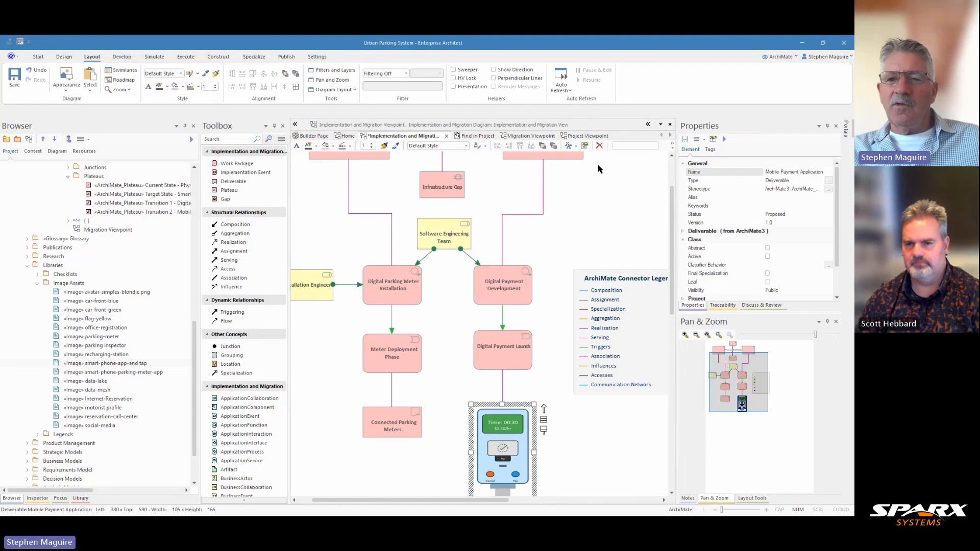
In the Project Viewpoint diagram, set the Mobile Payment Application deliverable's image asset to none.
click(584, 139)
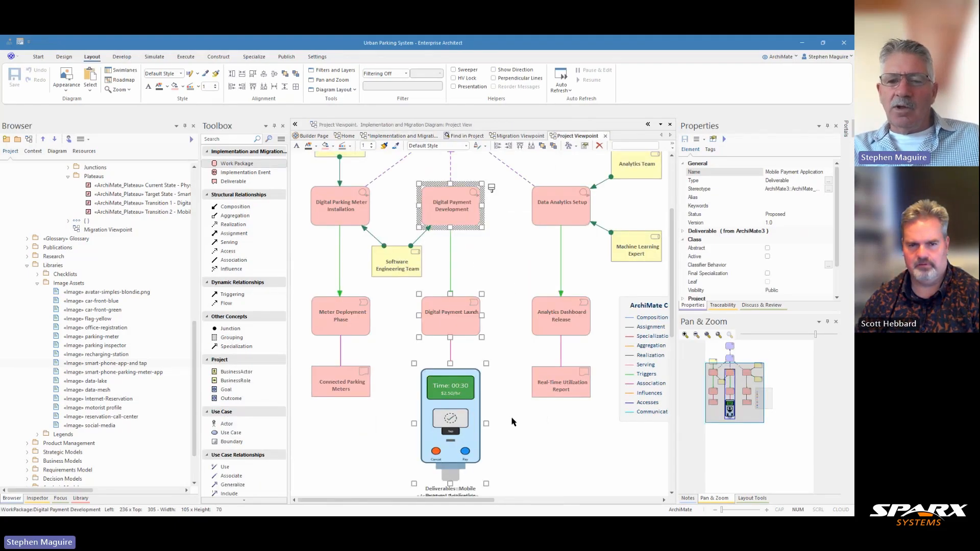
click(474, 411)
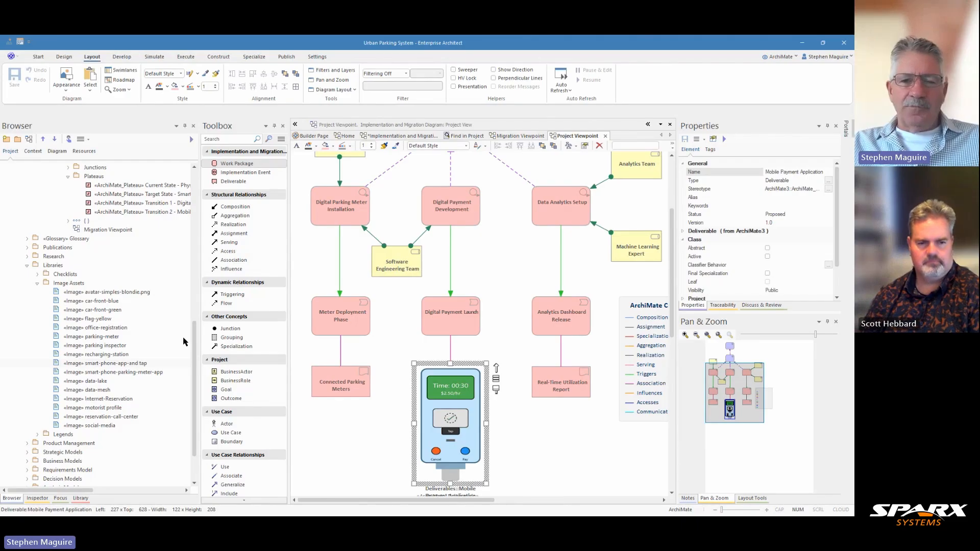
right_click(435, 377)
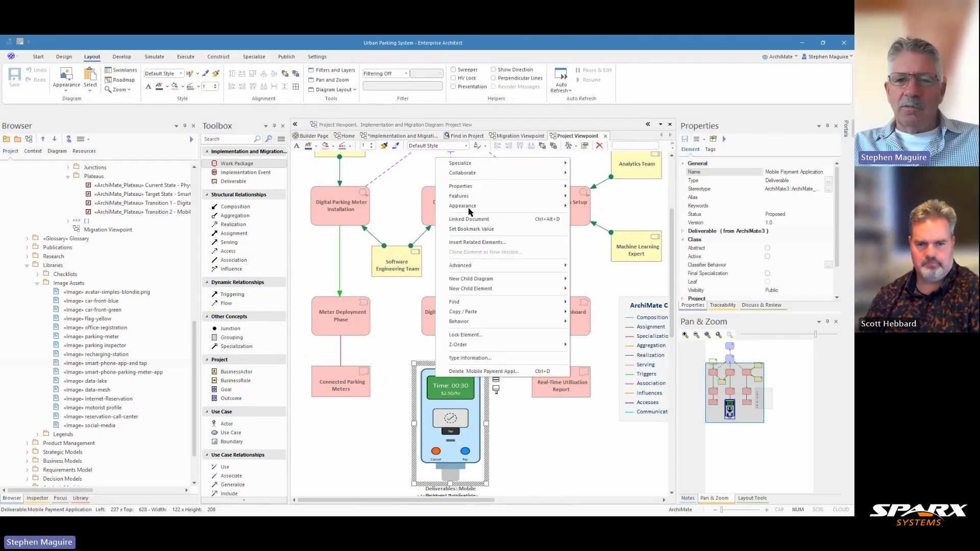
mouse_move(469, 209)
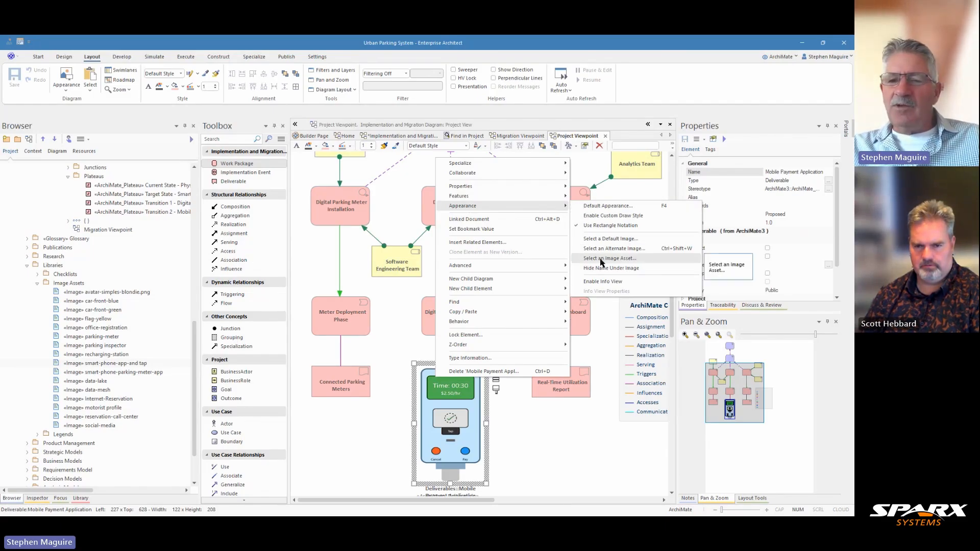
click(601, 262)
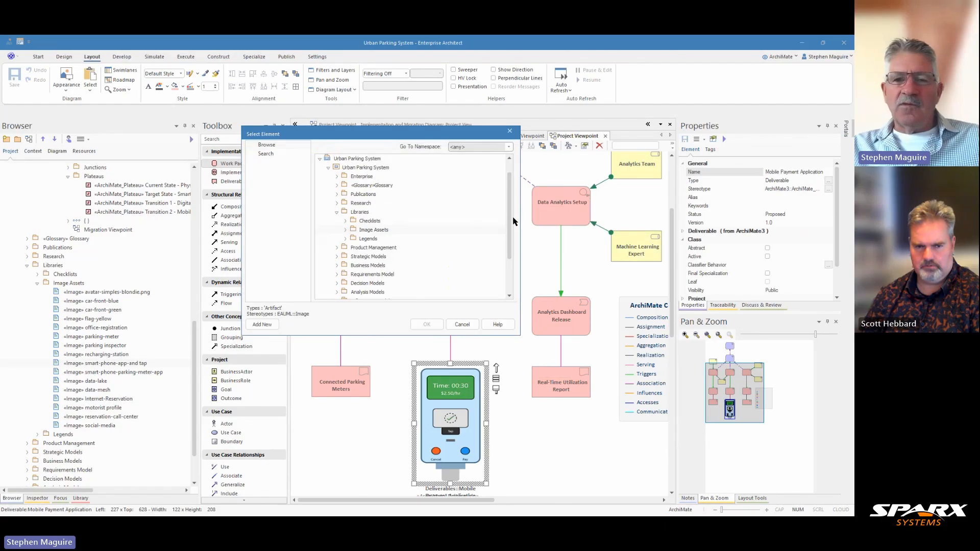
drag(513, 219, 512, 250)
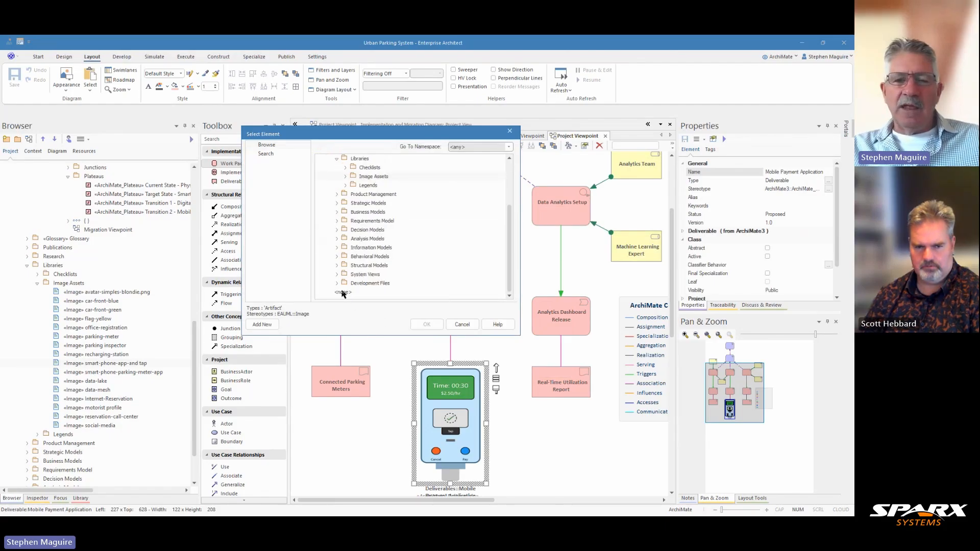
click(344, 294)
click(433, 325)
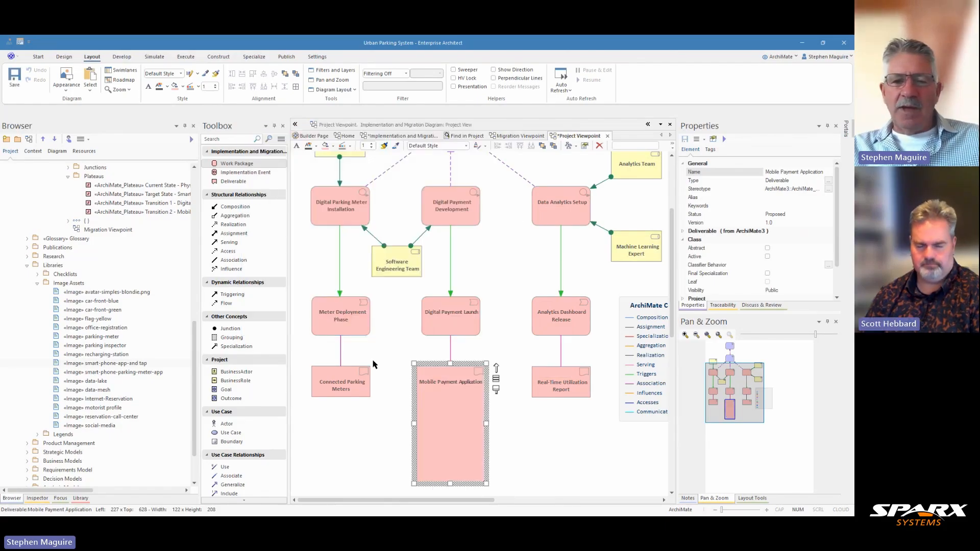
Give Mobile Payment Application the same height as Connected Parking Meters and save the diagram.
ctrl+click(350, 388)
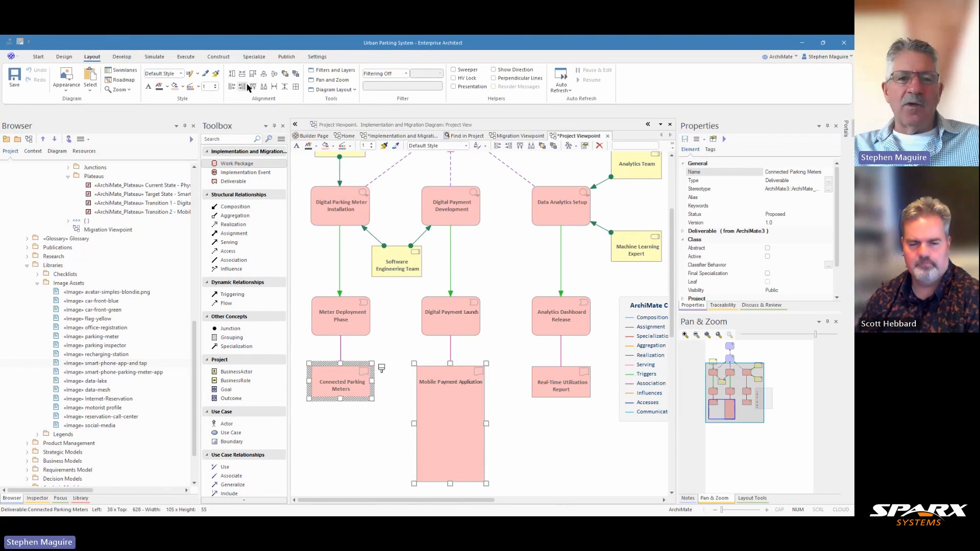
click(252, 87)
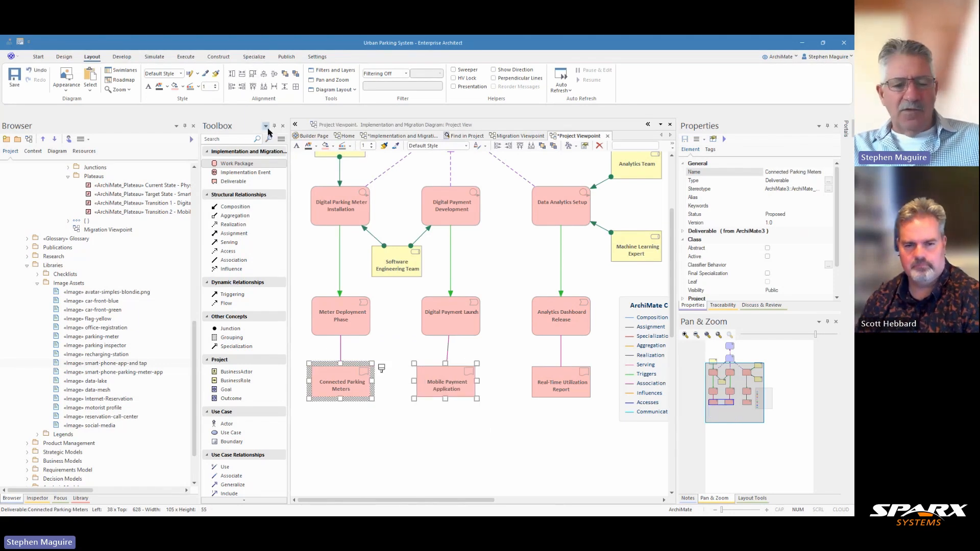
key(ctrl+s)
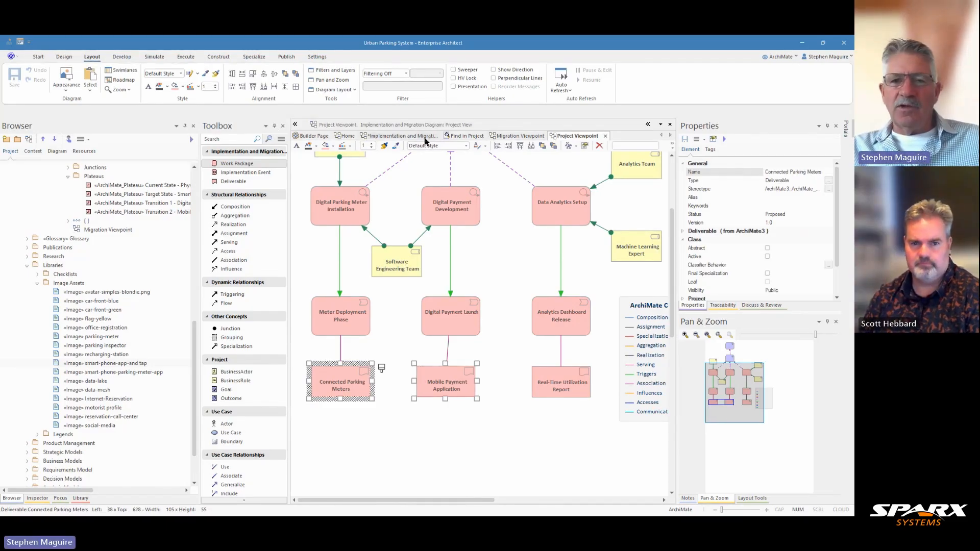
Locate the phone-image Mobile Payment Application deliverable in the project browser from the implementation diagram.
click(424, 137)
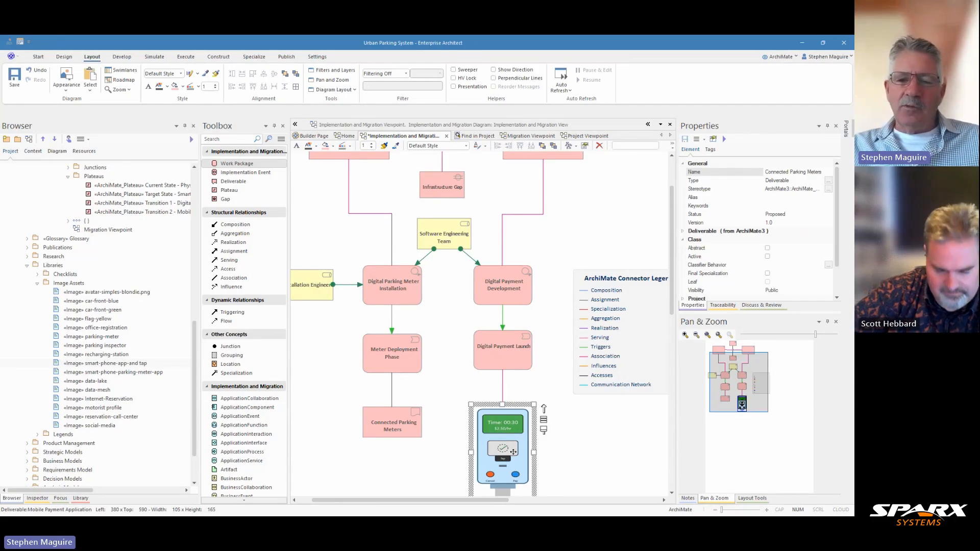
right_click(513, 451)
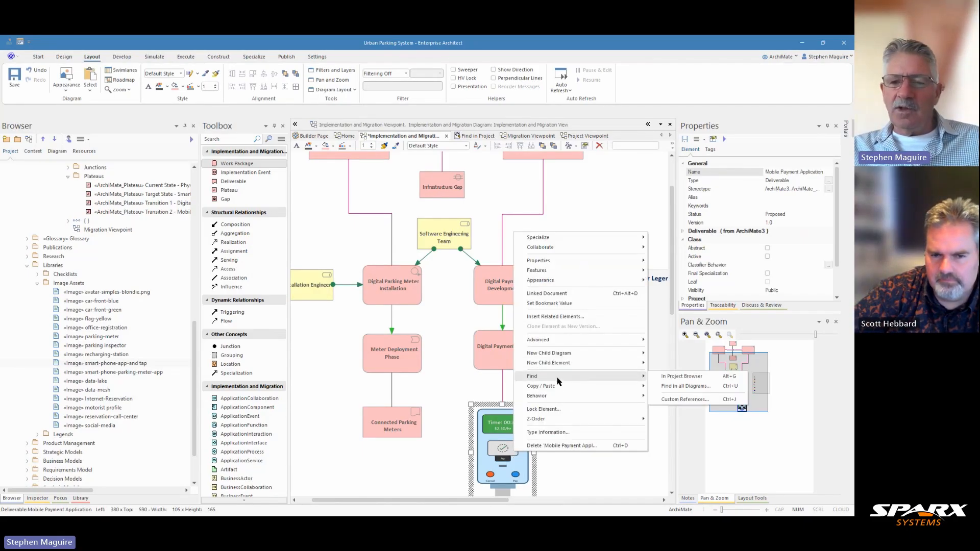
mouse_move(577, 386)
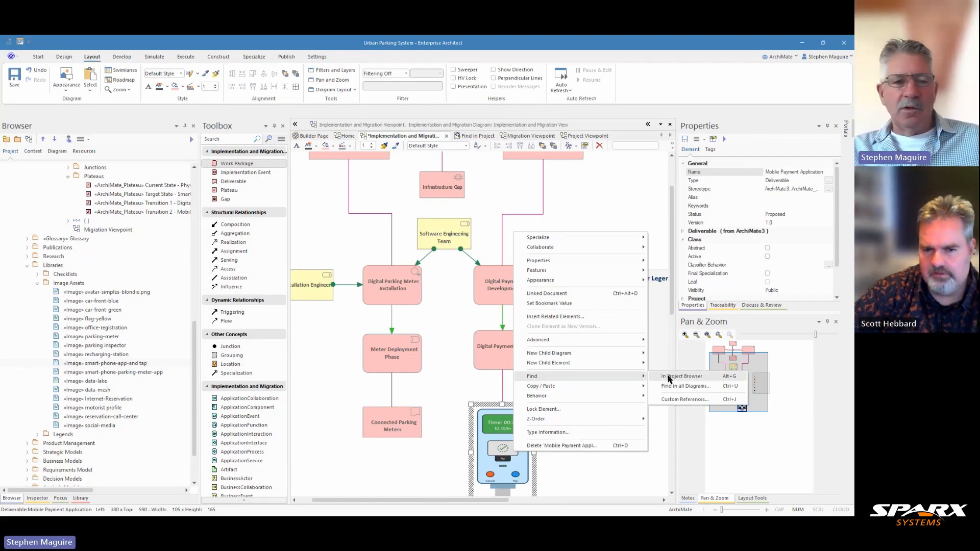
click(667, 377)
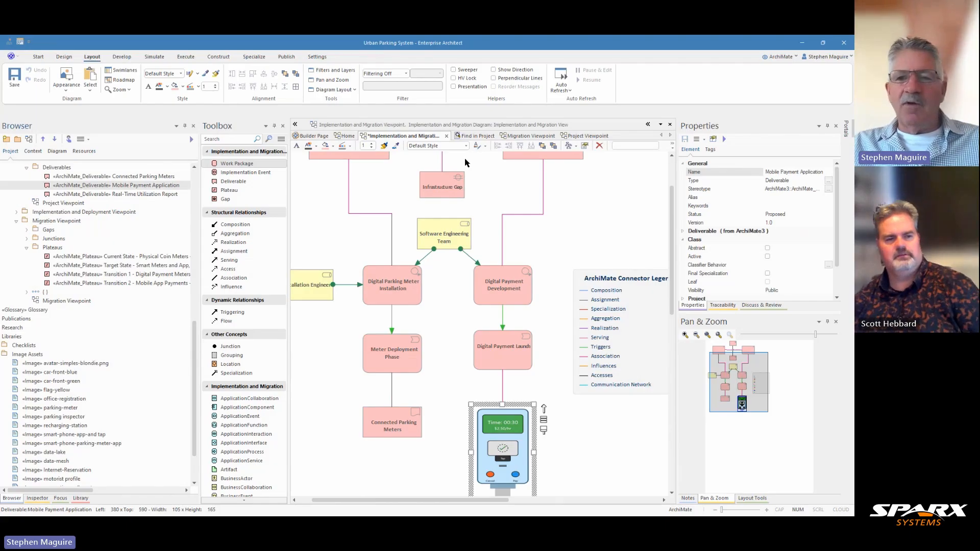
Inspect the Mobile Payment Application deliverable in the Project Viewpoint and compare it with the implementation diagram.
click(589, 137)
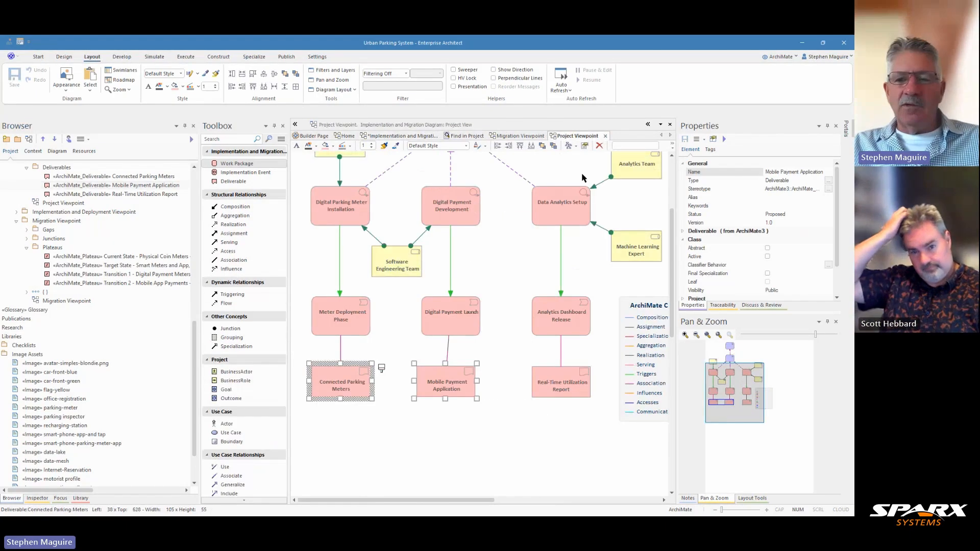
right_click(446, 382)
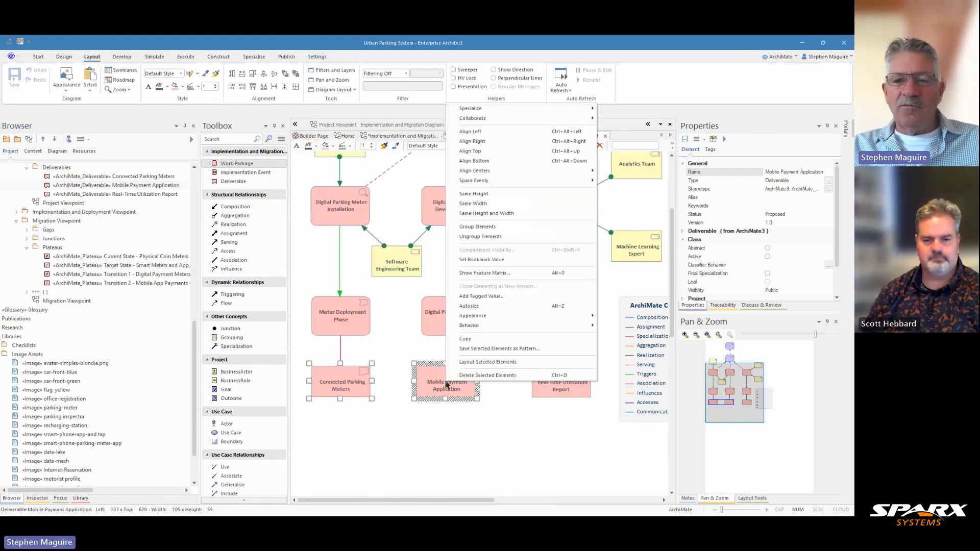
click(477, 430)
right_click(464, 392)
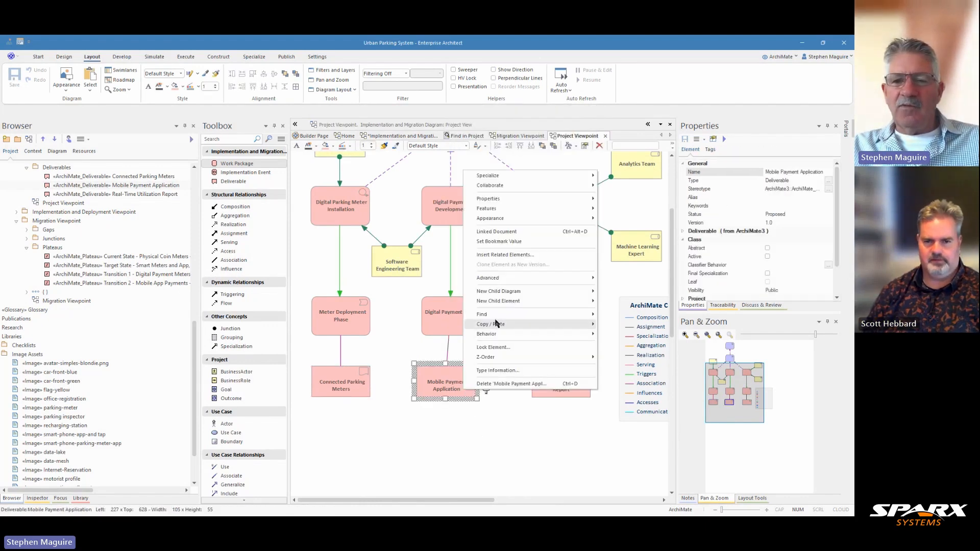
mouse_move(500, 315)
click(624, 315)
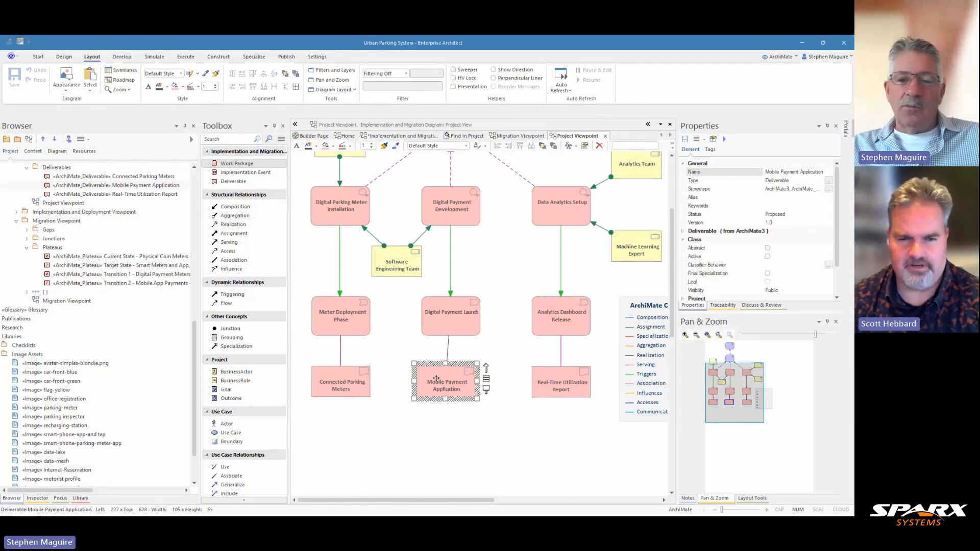
right_click(437, 380)
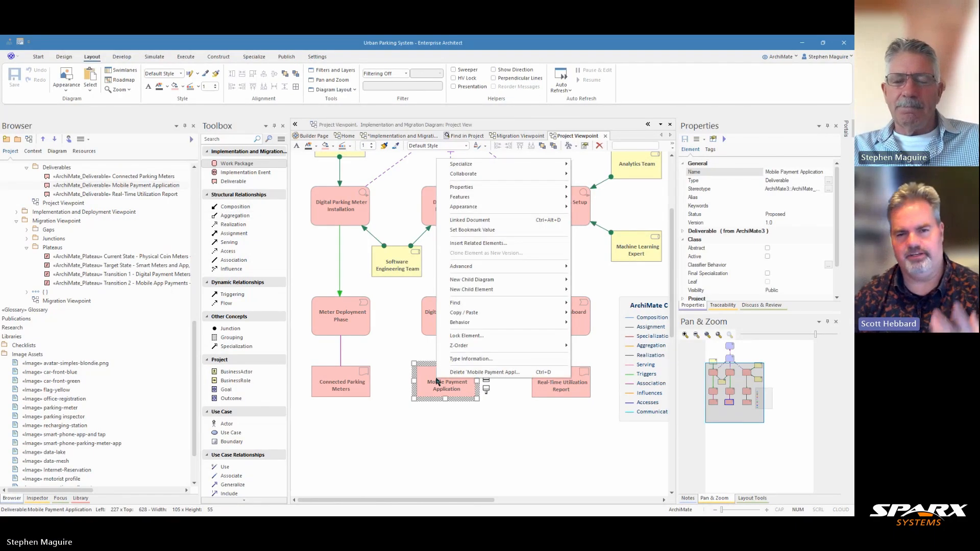
click(449, 430)
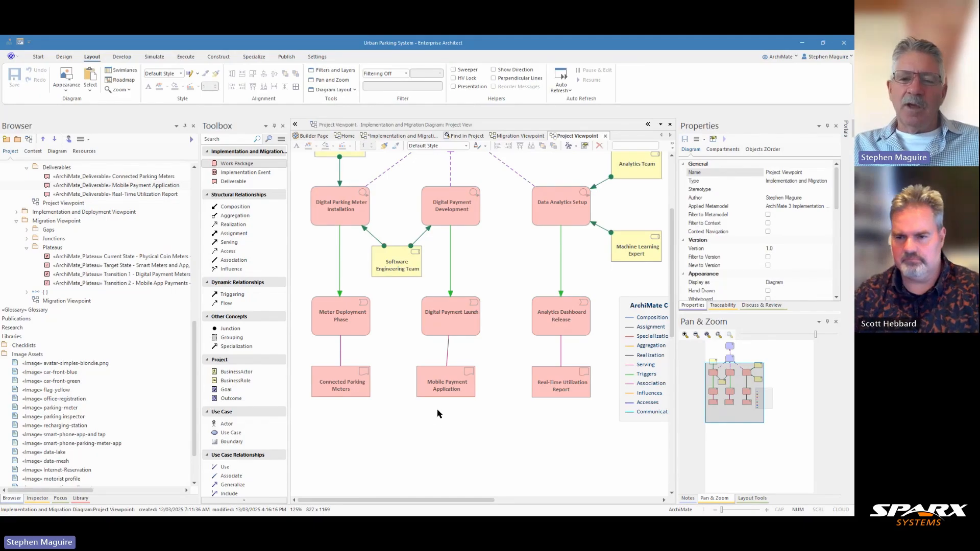
click(438, 385)
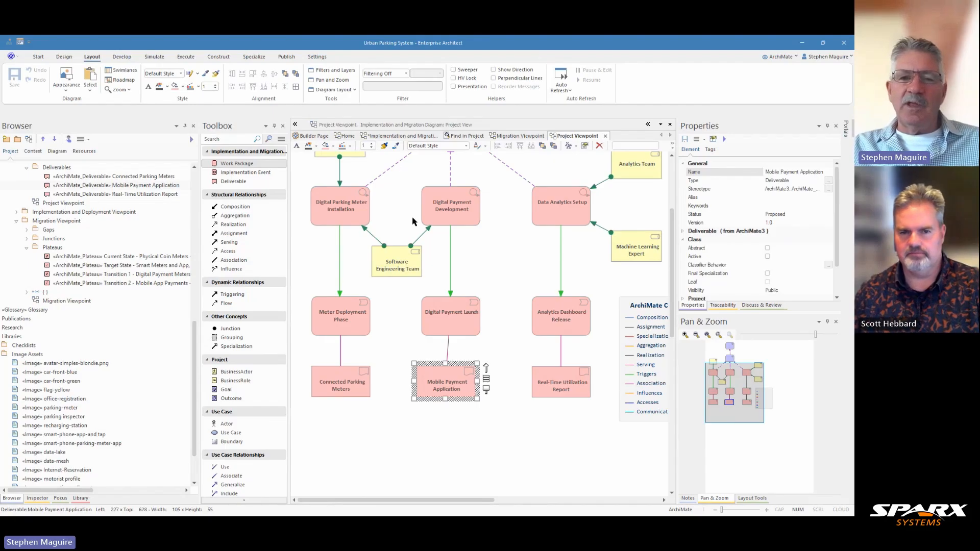
click(395, 138)
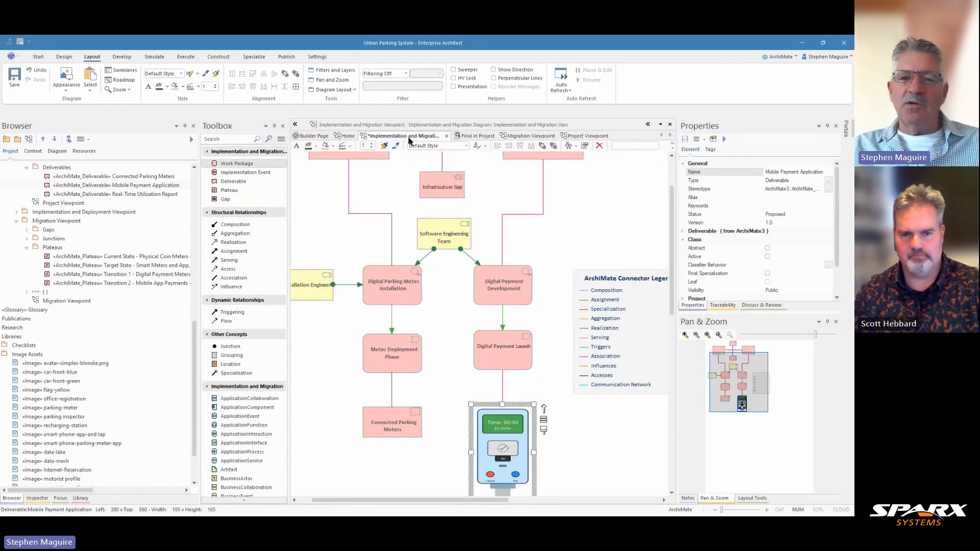
Save the implementation diagram and inspect its Meter Deployment Phase and Connected Parking Meters elements.
key(ctrl+s)
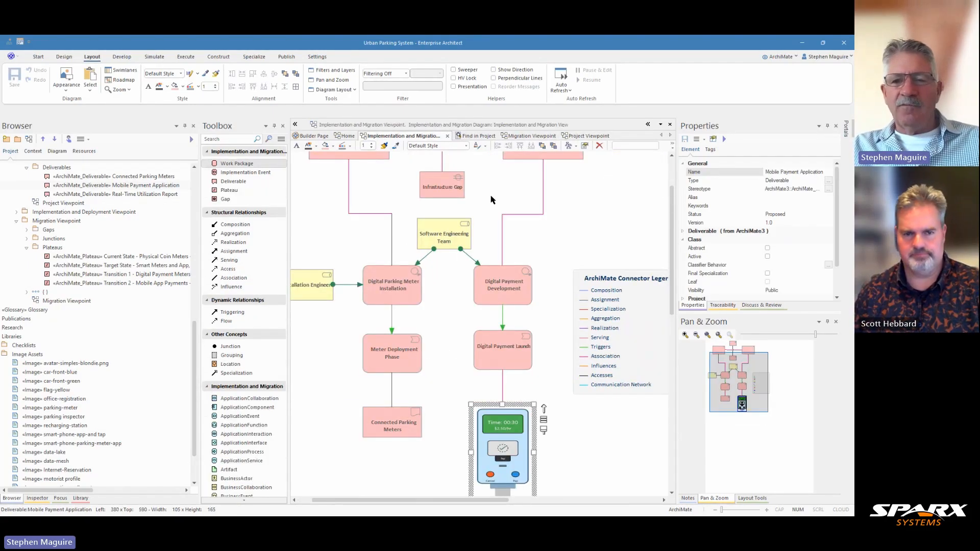
drag(672, 235, 672, 209)
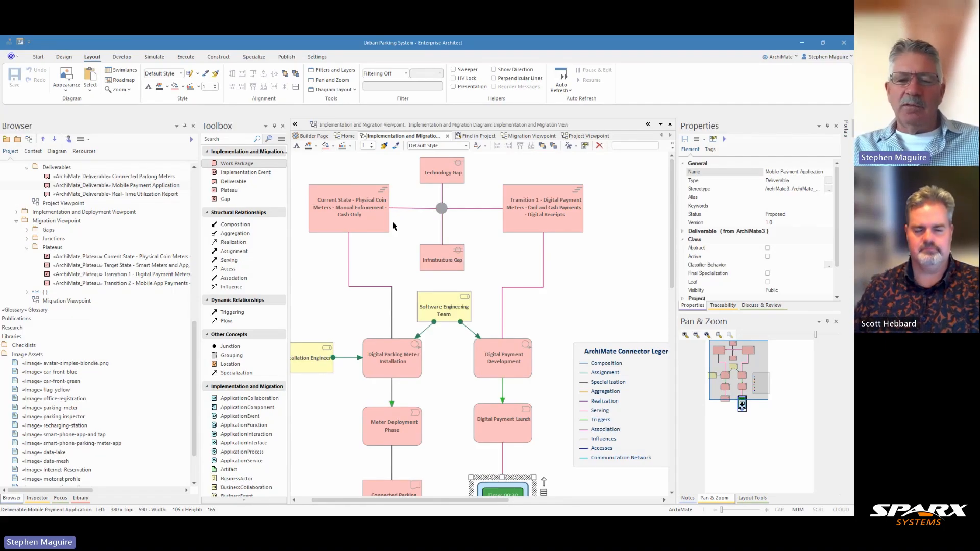
click(394, 423)
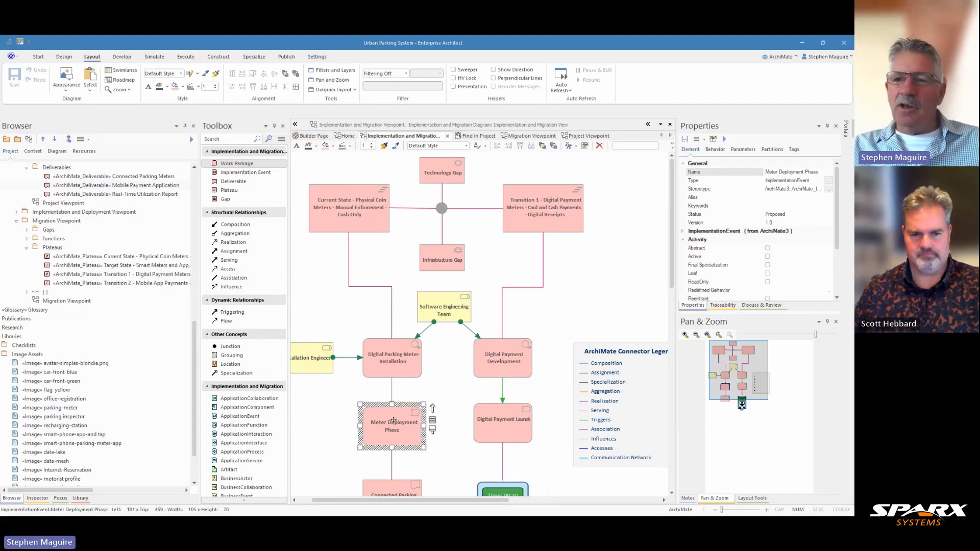
scroll(408, 390, down, 5)
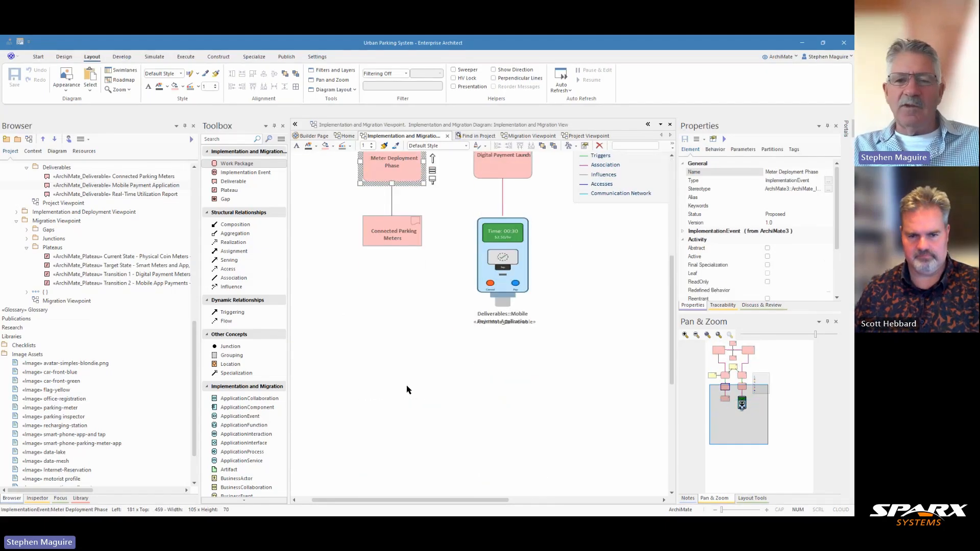
click(398, 235)
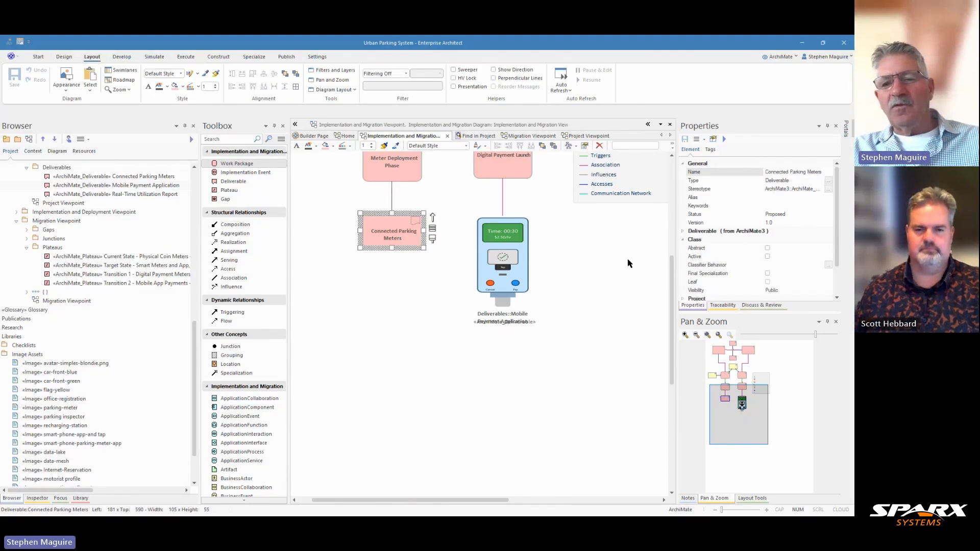
scroll(670, 263, up, 2)
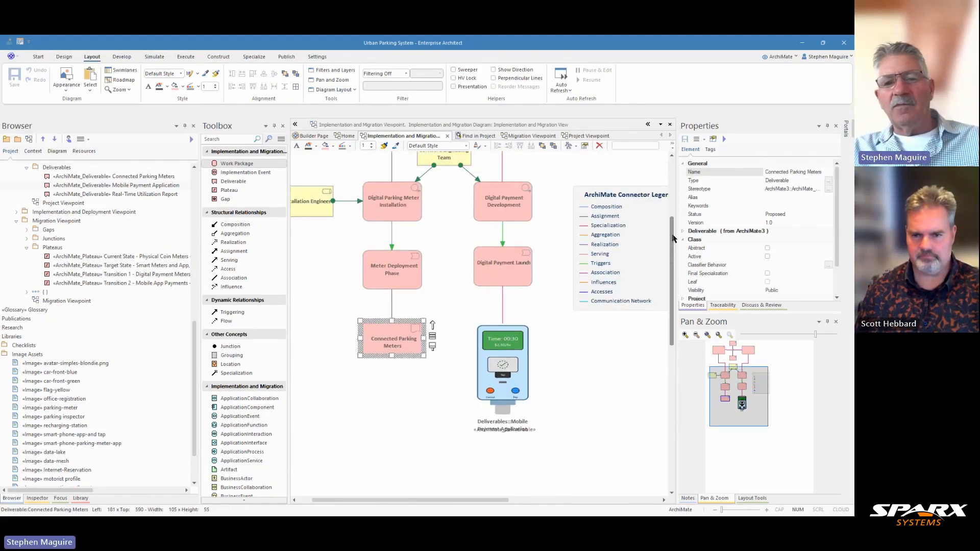
drag(671, 253, 659, 181)
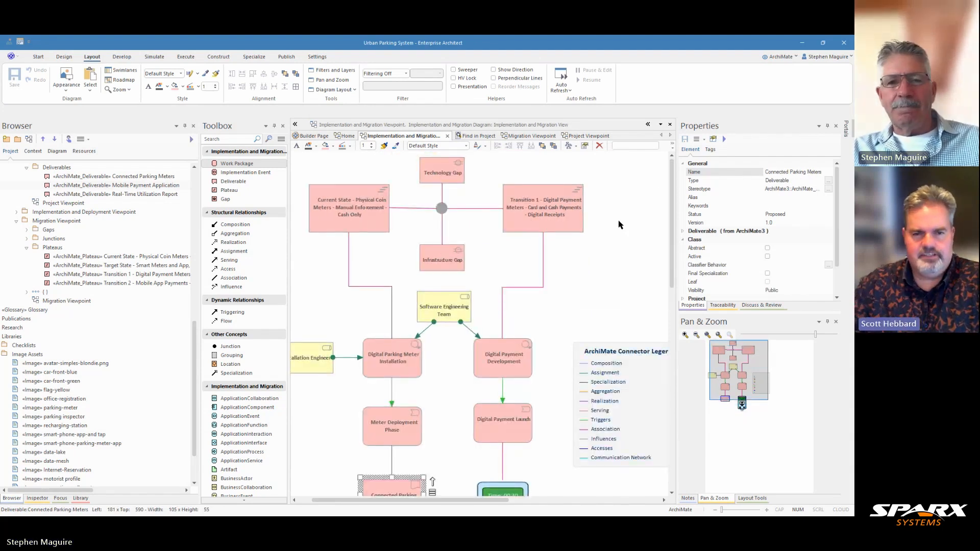